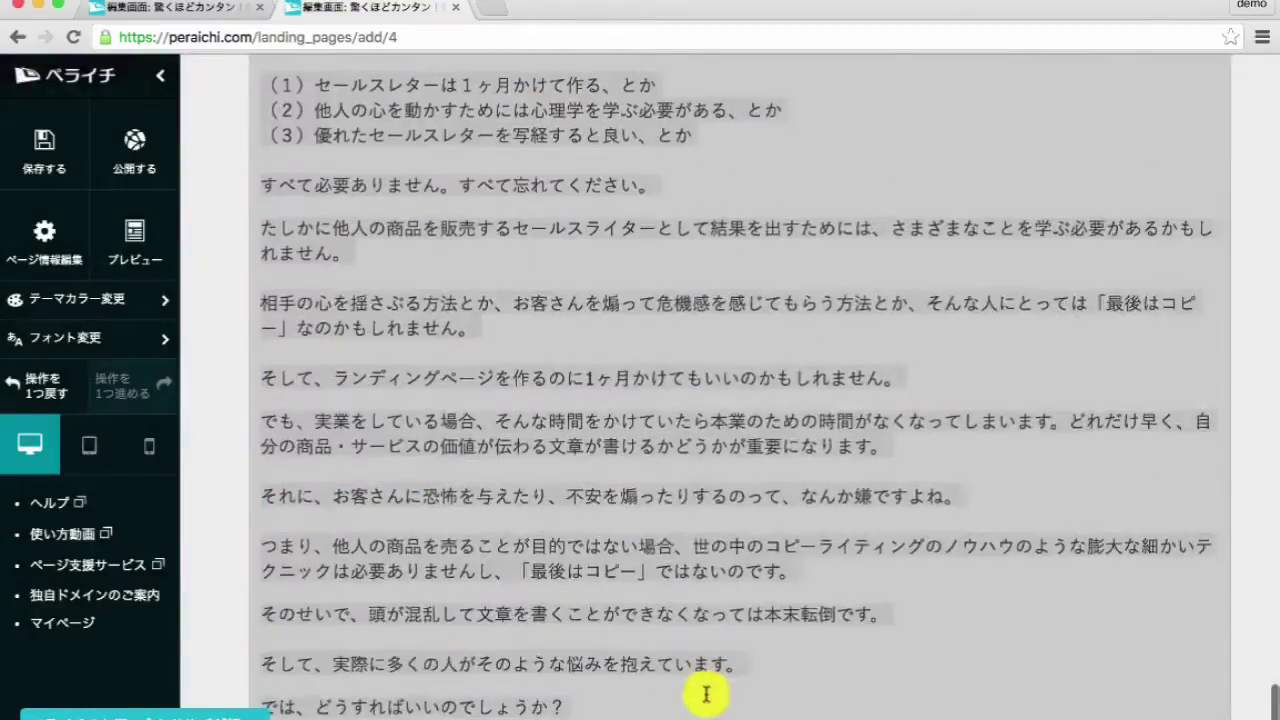
- Add a 28px ribbon heading reading ランディングページ構築「1DAY ワークショップ」 below the last paragraph
scroll(700, 686, down, 5)
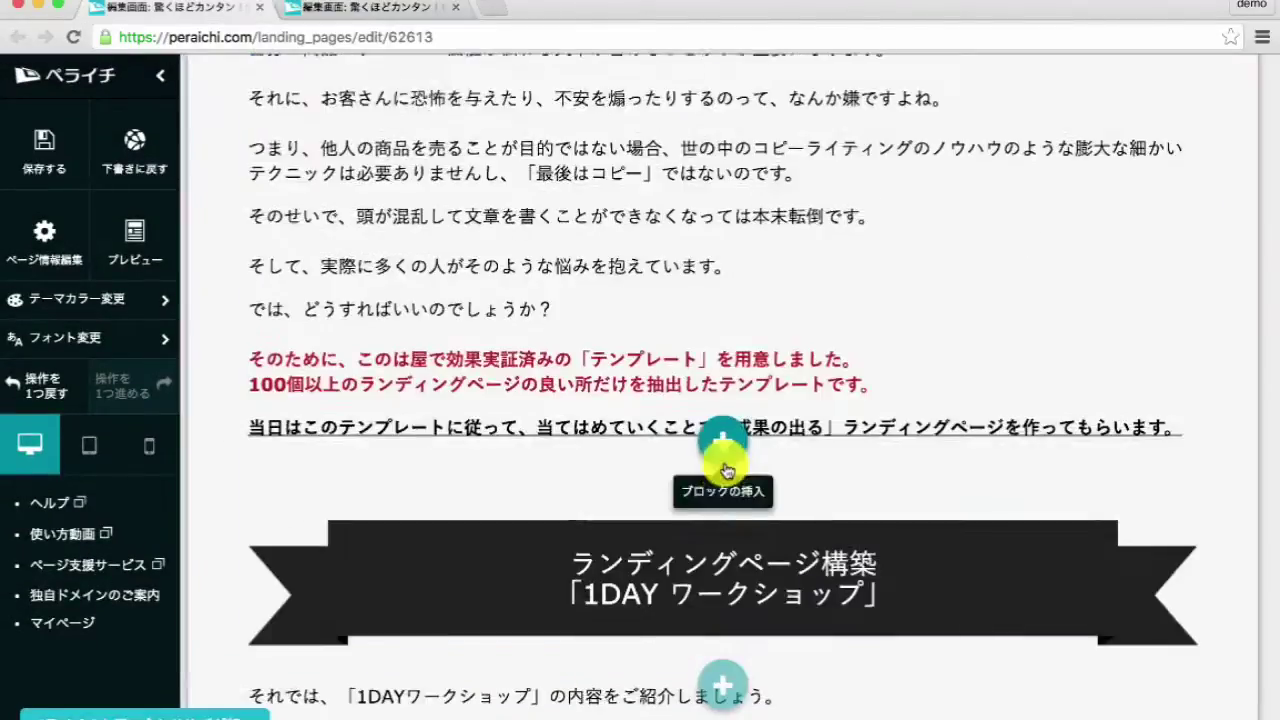
scroll(727, 470, down, 4)
click(737, 190)
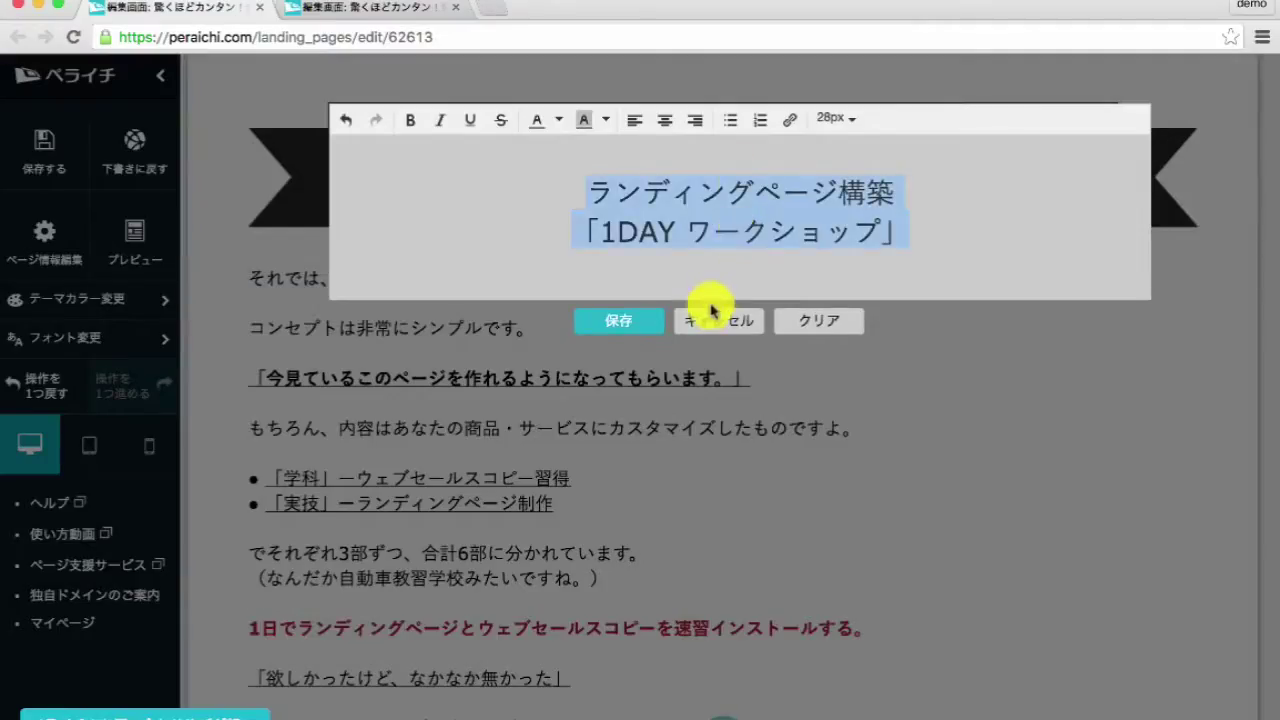
click(716, 320)
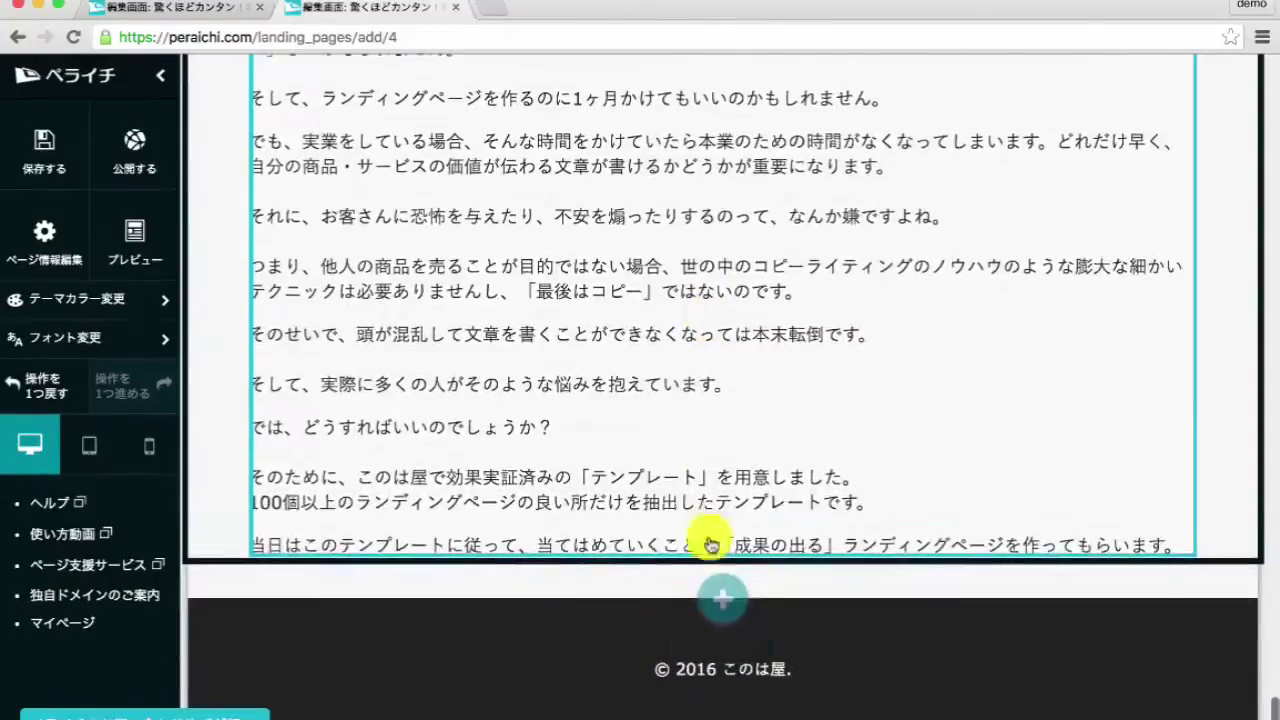
click(723, 591)
click(725, 270)
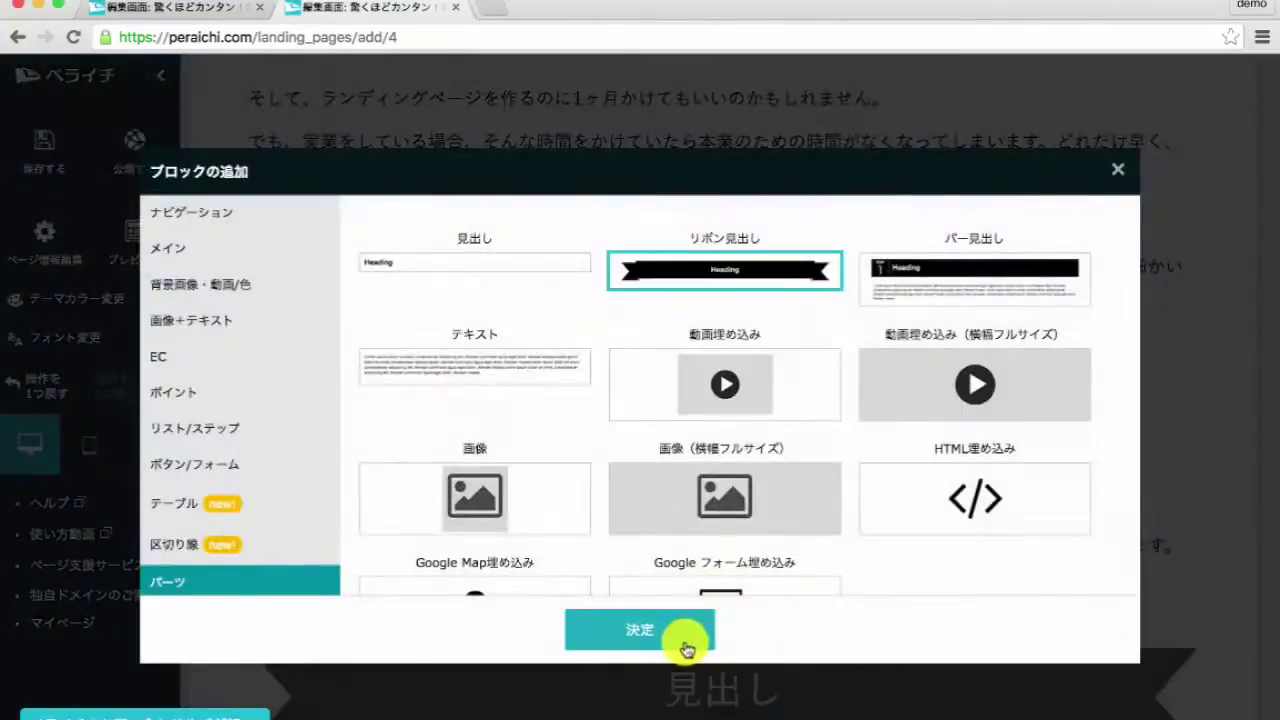
click(686, 650)
scroll(709, 534, down, 2)
click(709, 534)
key(ctrl+a)
text(ランディングページ構築 「1DAY ワークショップ」)
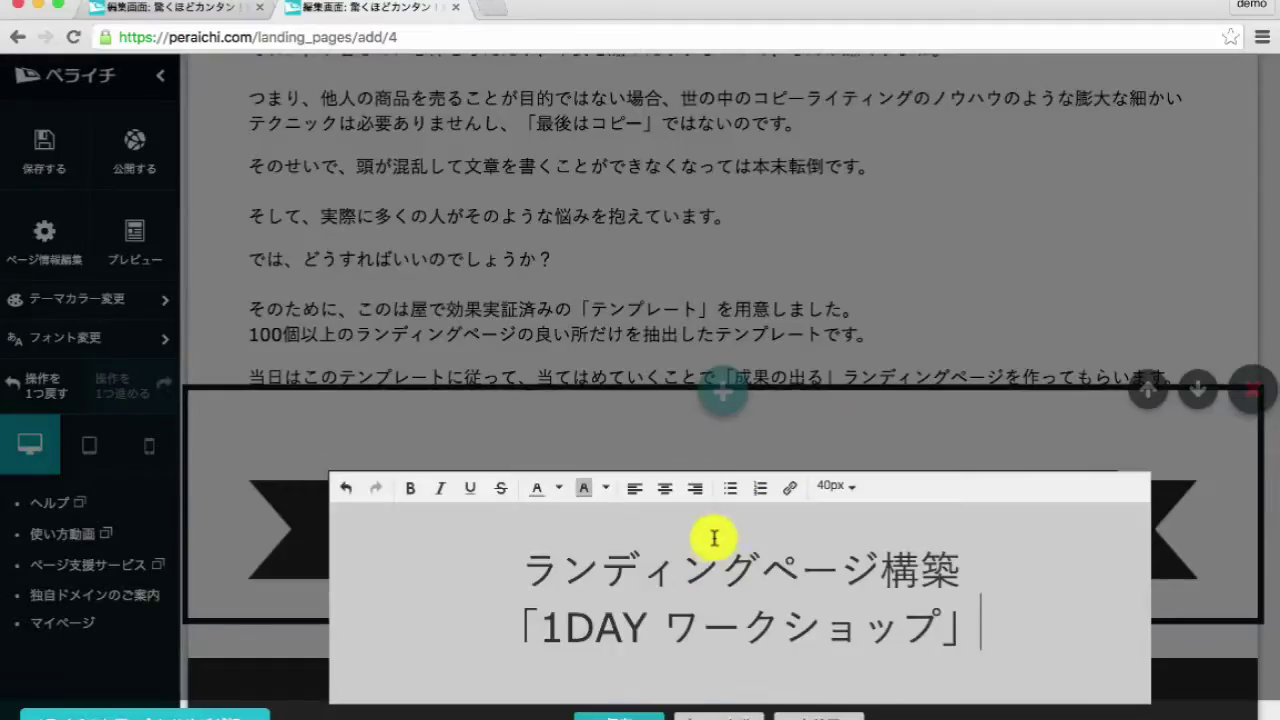
click(835, 486)
click(857, 373)
click(618, 690)
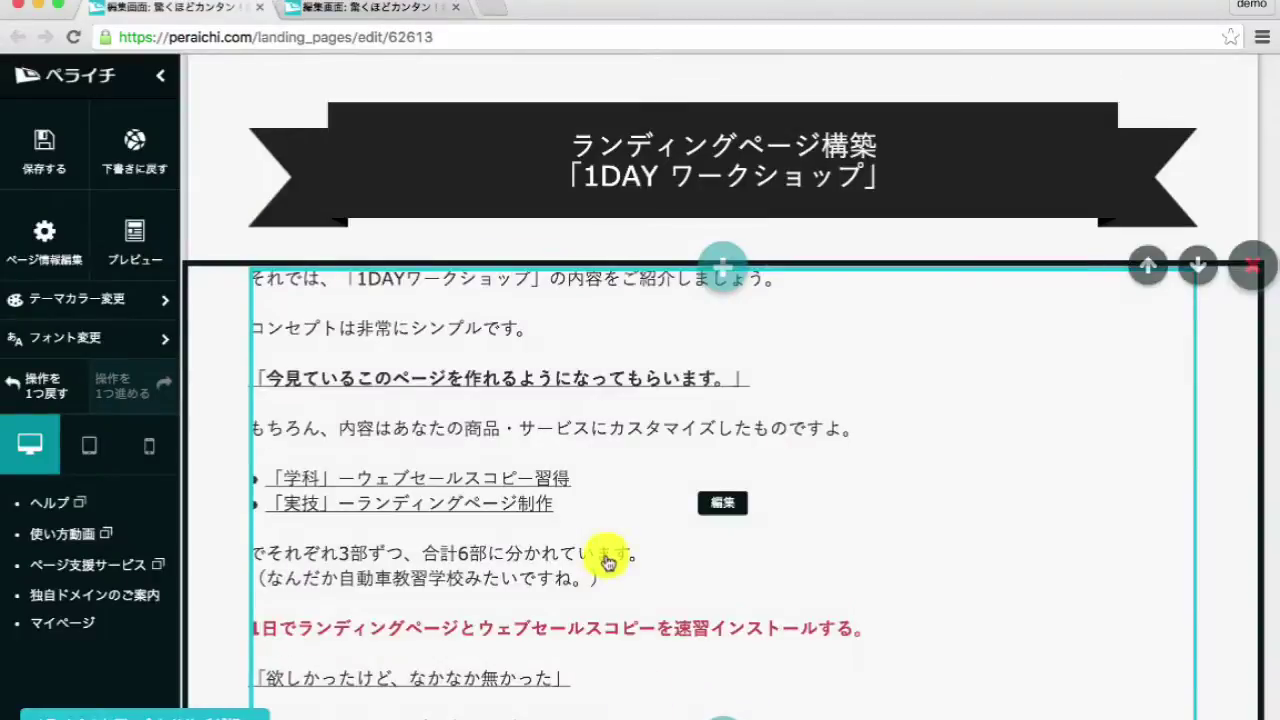
- Add a text block below it containing the workshop introduction copied from the reference page
scroll(617, 455, down, 4)
click(647, 291)
key(ctrl+a)
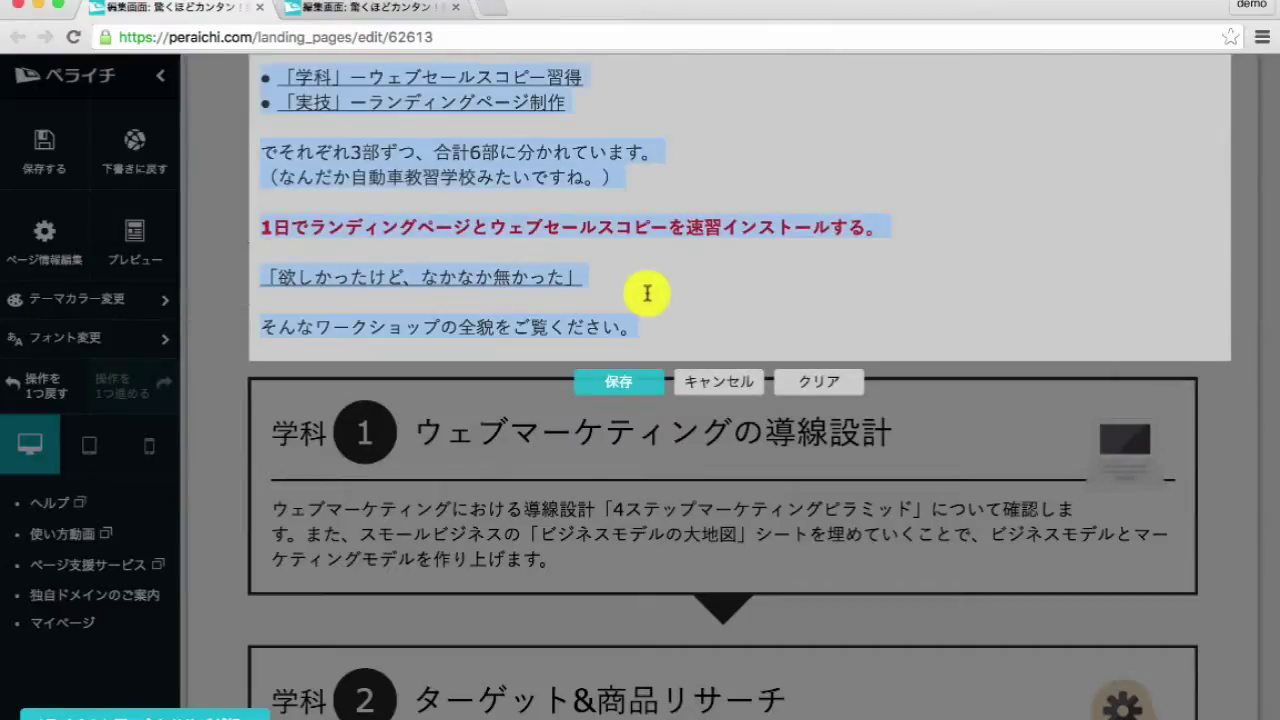
click(718, 388)
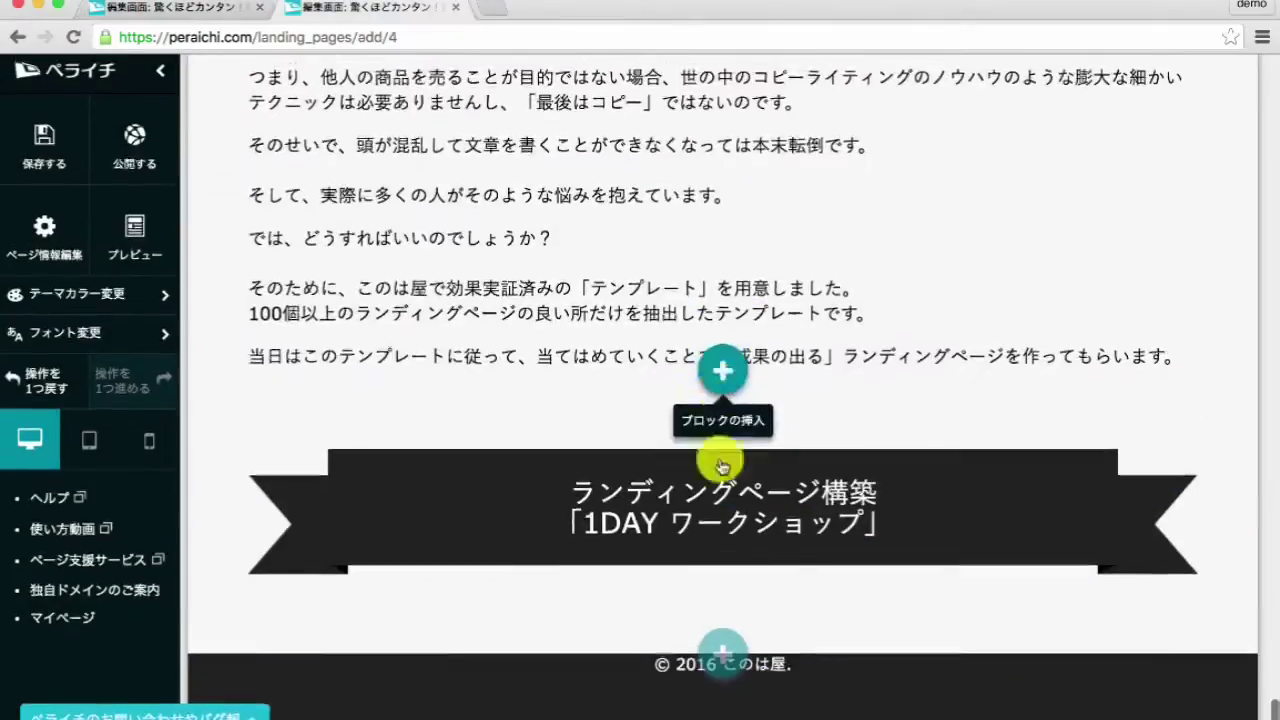
click(720, 652)
click(640, 626)
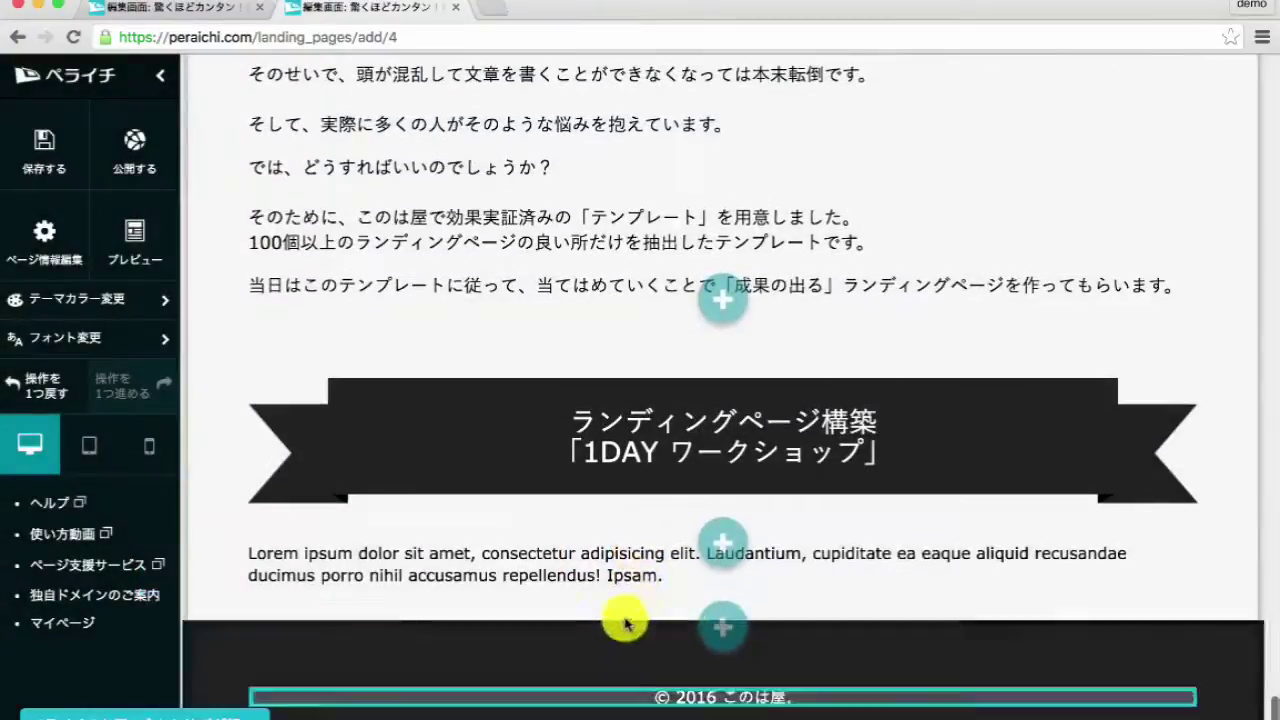
click(617, 575)
key(ctrl+a)
key(ctrl+v)
click(756, 558)
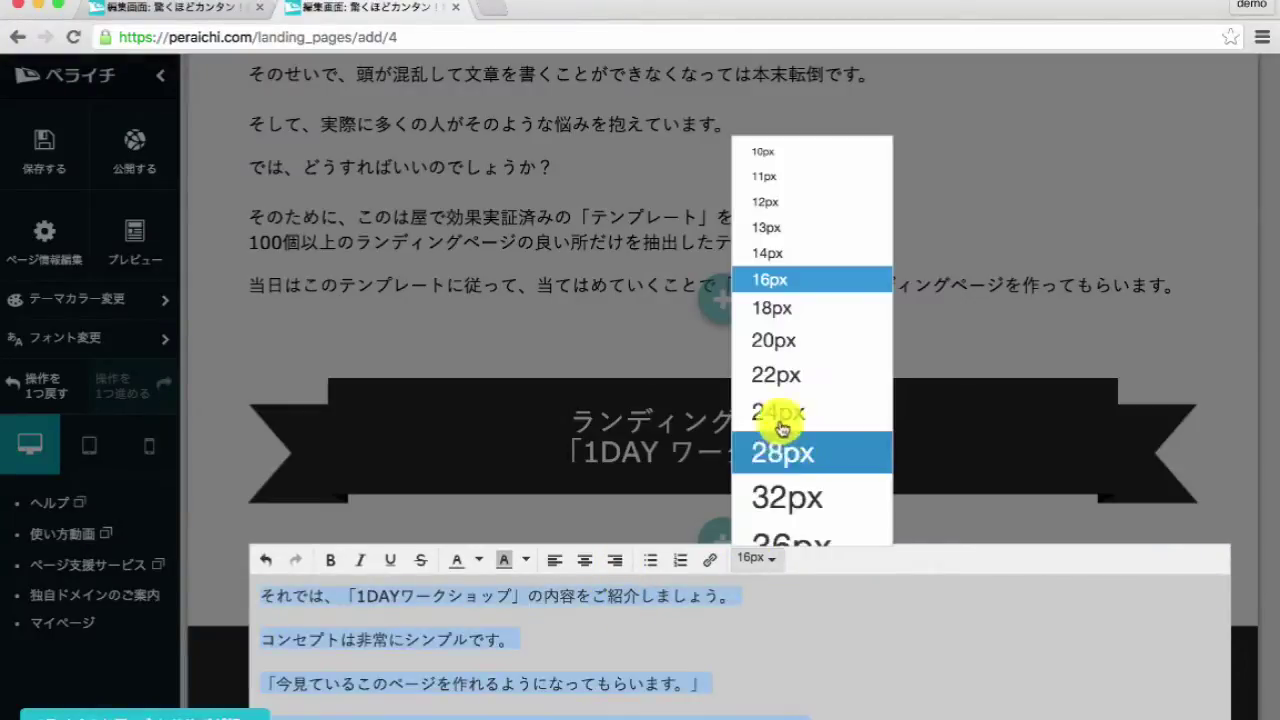
click(785, 378)
scroll(749, 629, down, 4)
click(643, 697)
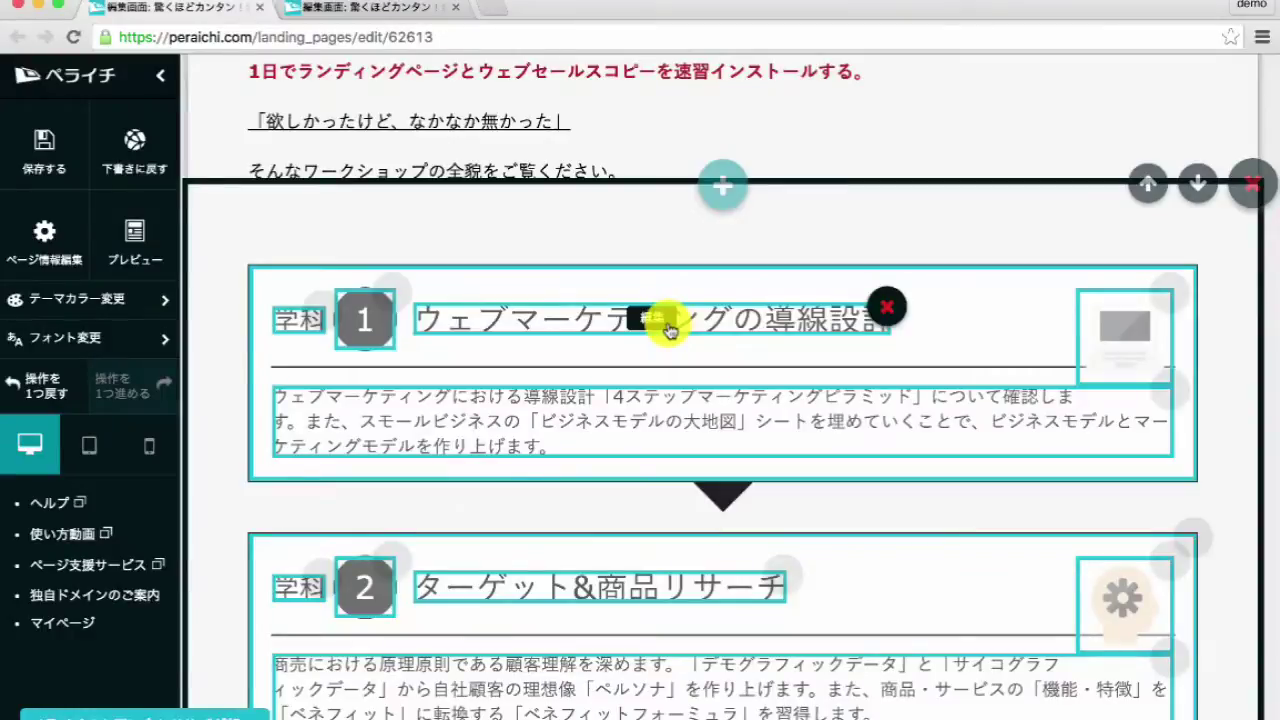
- Insert a flow step block headed ウェブマーケティングの導線設計
click(652, 318)
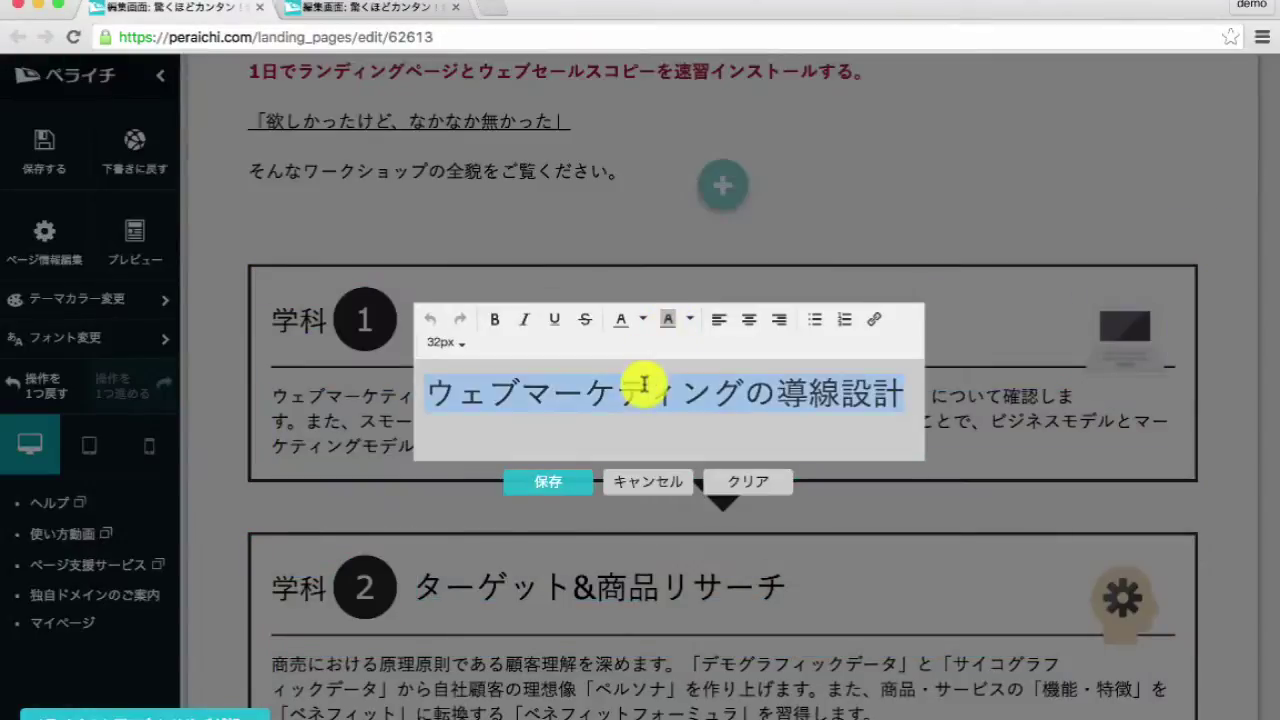
click(676, 490)
click(290, 332)
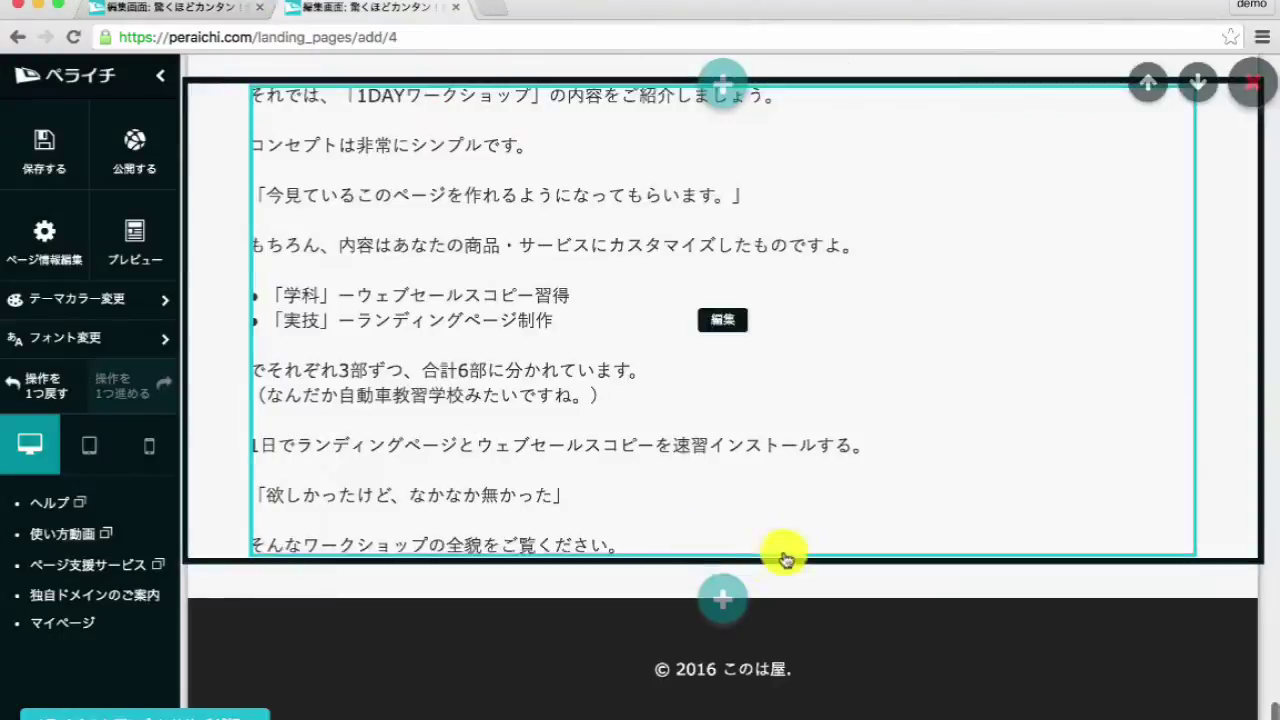
click(723, 591)
click(286, 435)
click(917, 314)
click(663, 631)
scroll(667, 580, down, 5)
click(484, 308)
key(super+a)
text(ウェブマーケティングの導線設計)
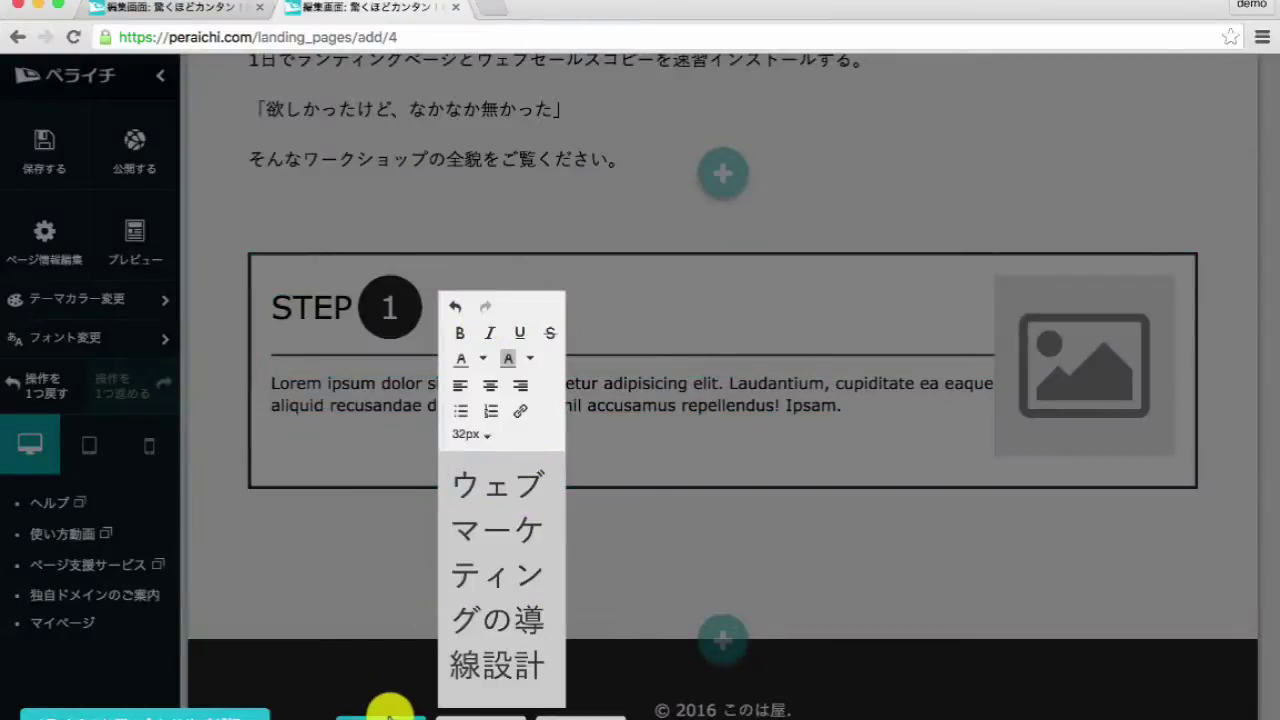
click(386, 710)
- Change the STEP label to 学科 at a smaller font size
click(311, 326)
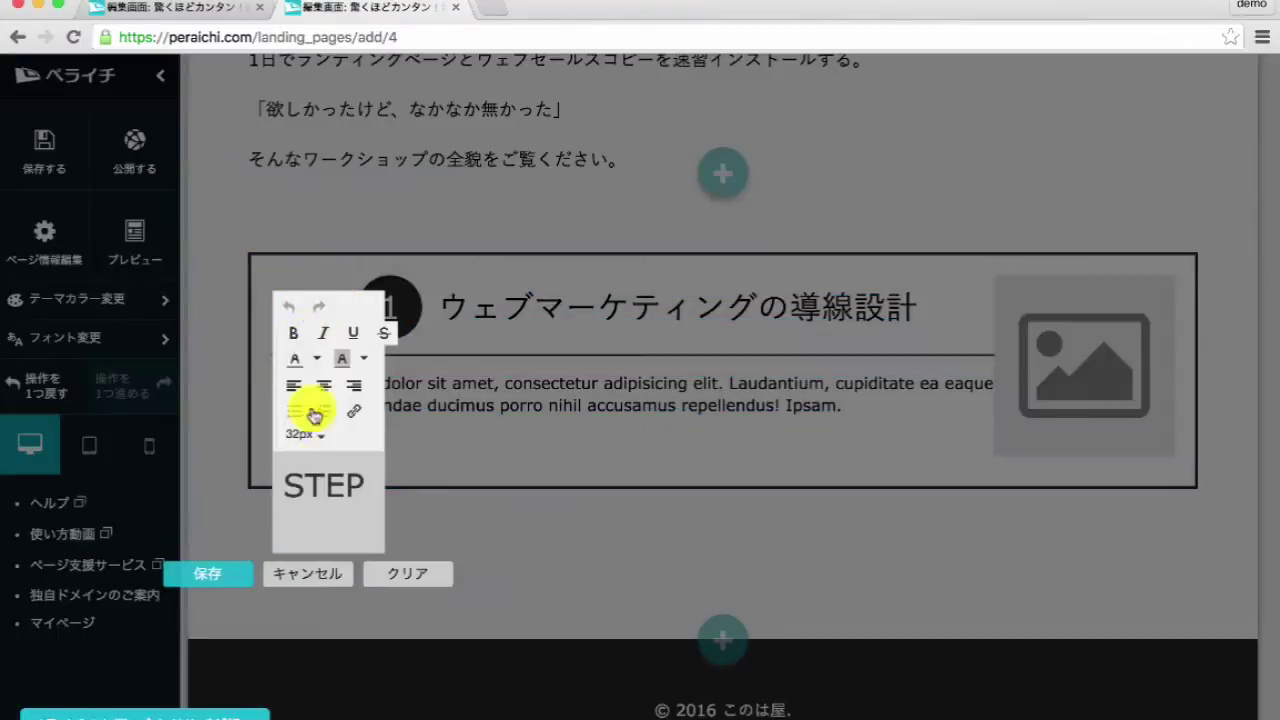
key(super+a)
text(がk)
click(316, 436)
click(329, 623)
click(222, 608)
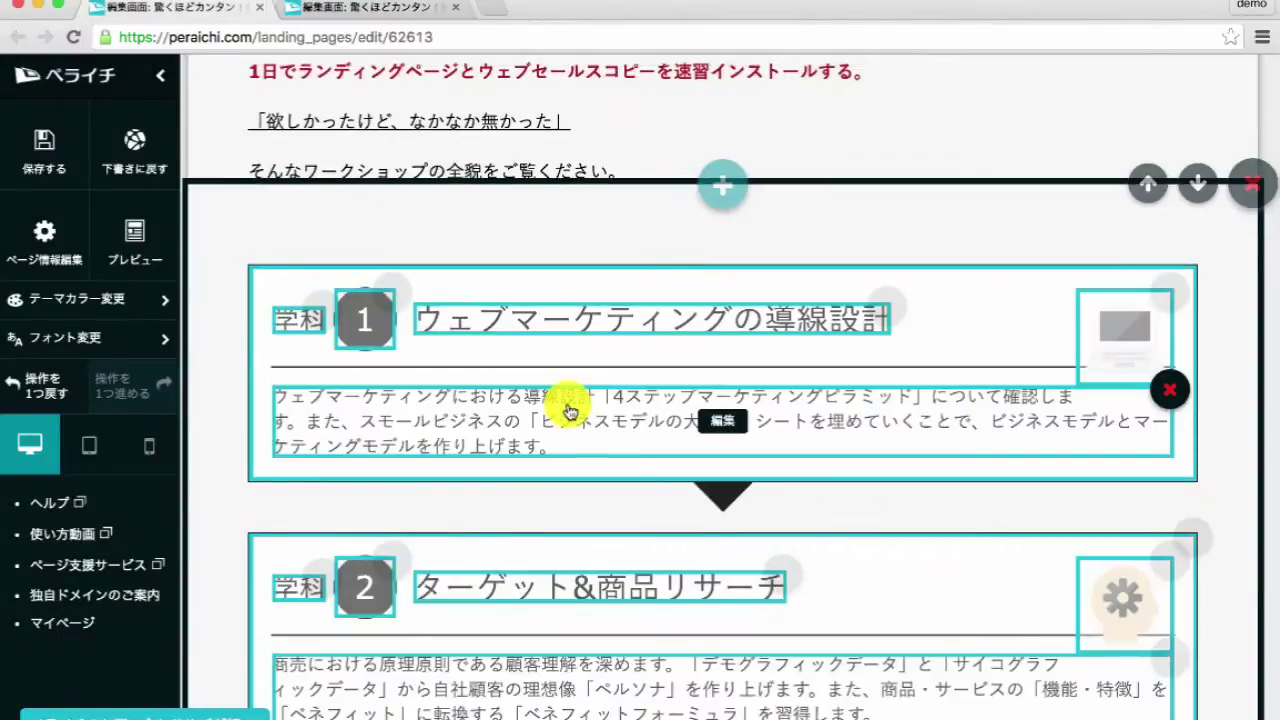
- Replace the step's placeholder description with the reference description at 18px
click(568, 412)
key(super+a)
key(super+c)
click(707, 553)
key(ctrl+Tab)
click(636, 398)
key(super+a)
key(super+v)
key(super+a)
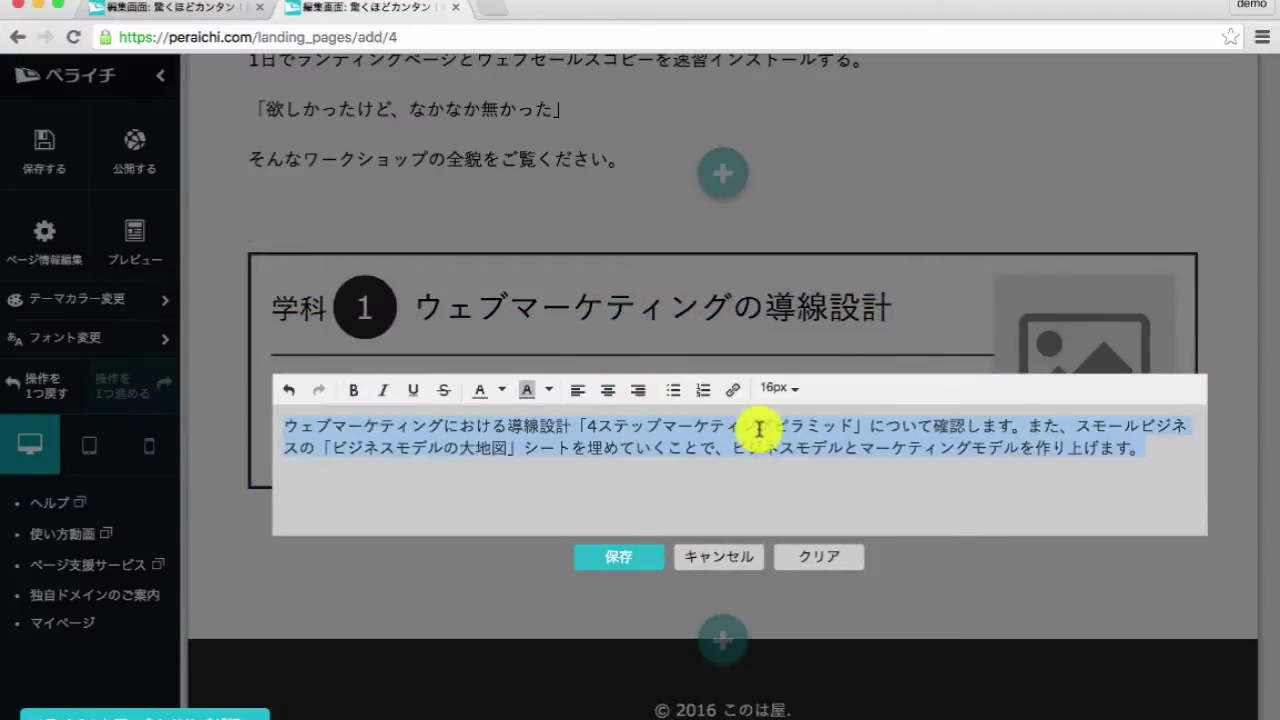
key(ctrl+shift+Tab)
click(758, 428)
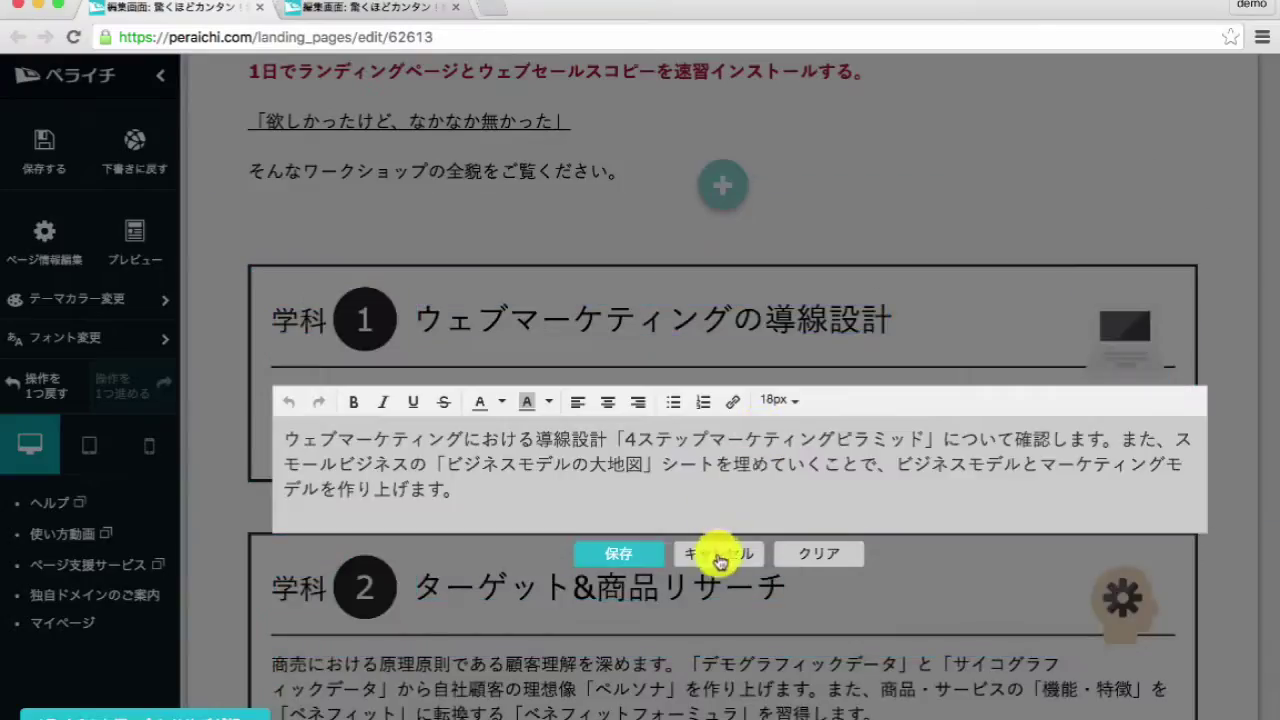
click(716, 553)
key(ctrl+Tab)
click(778, 388)
click(760, 518)
click(613, 560)
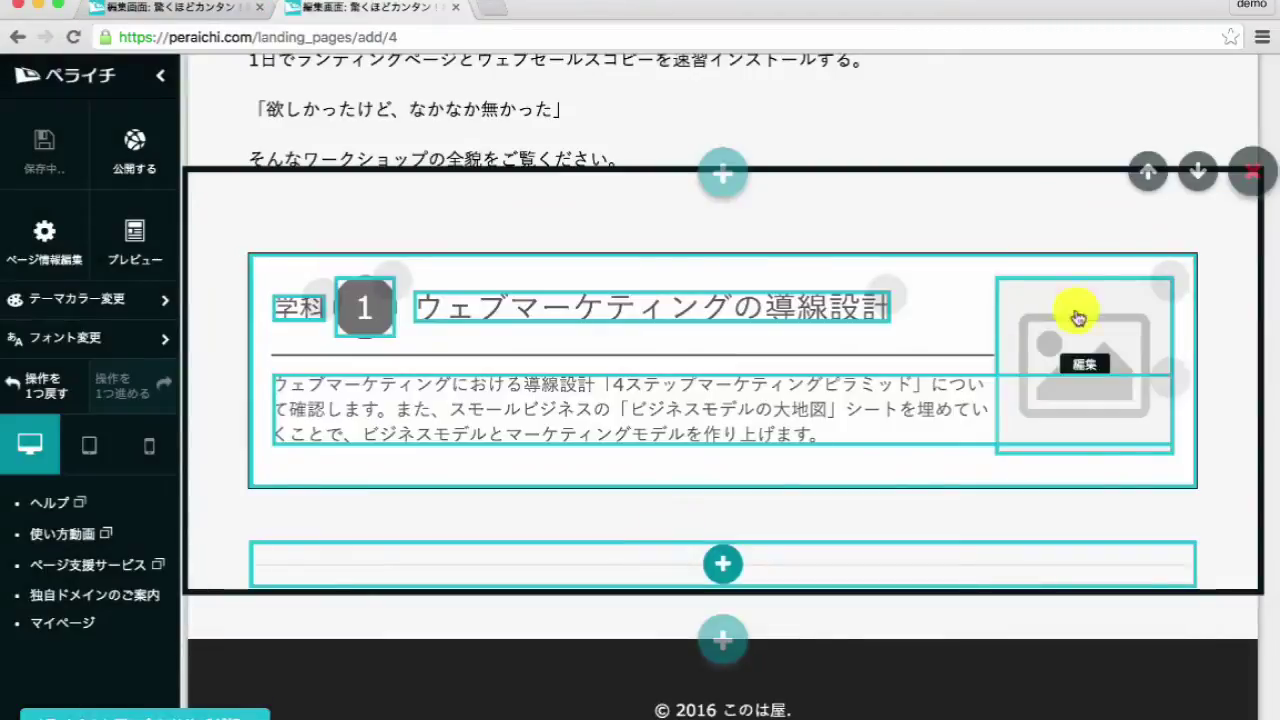
- Set the step block's image to the laptop icon from the colour icons
click(1084, 362)
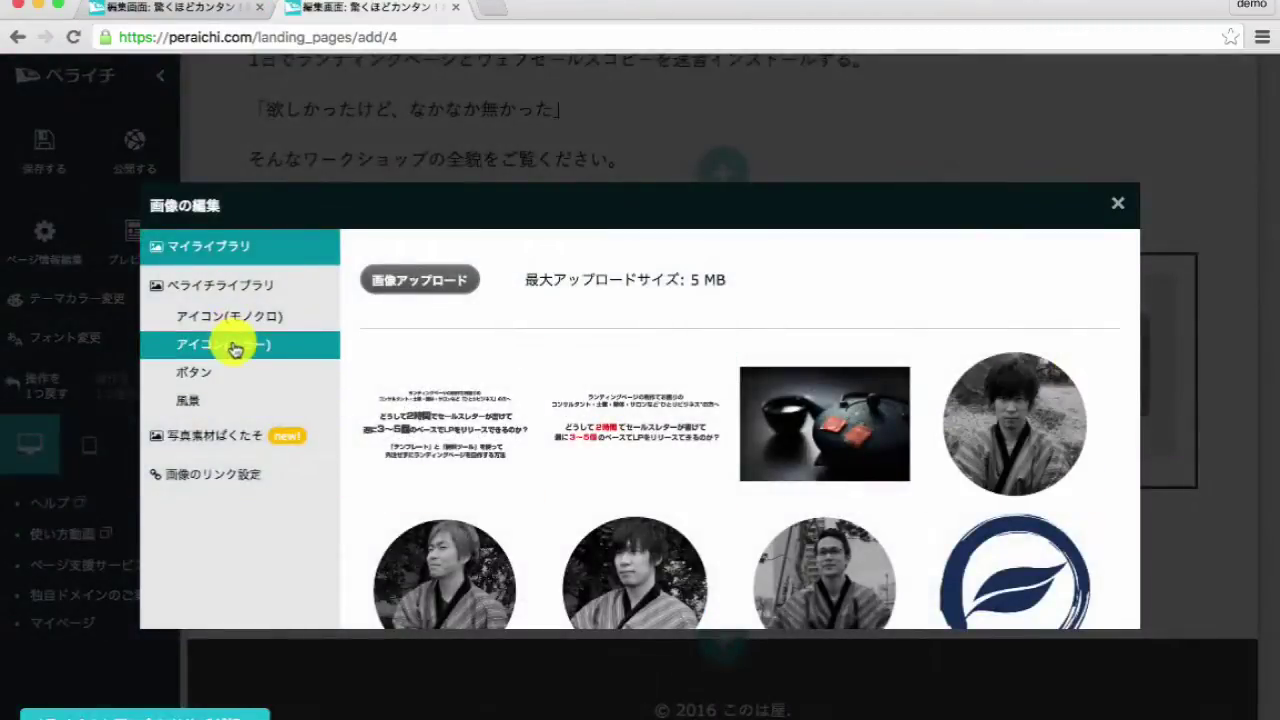
click(233, 344)
scroll(600, 414, down, 5)
click(813, 362)
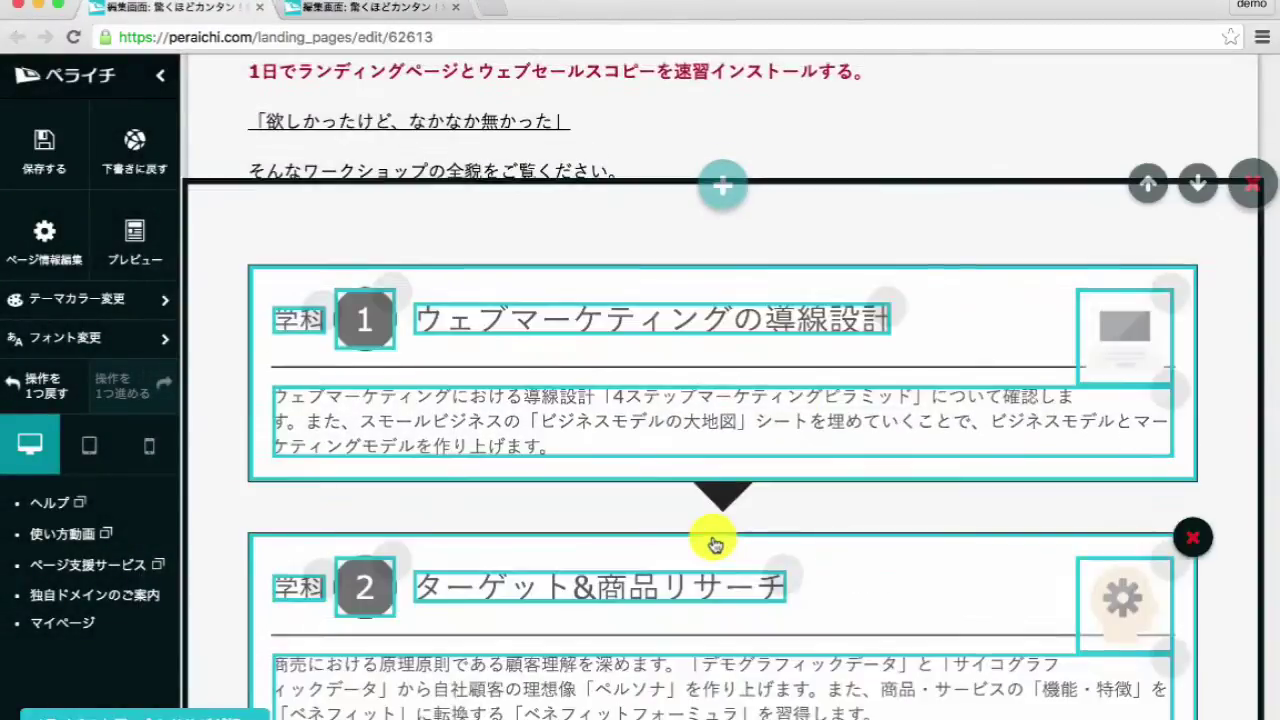
- Retitle the duplicated step block ターゲット&商品リサーチ with step number 2
scroll(711, 534, down, 5)
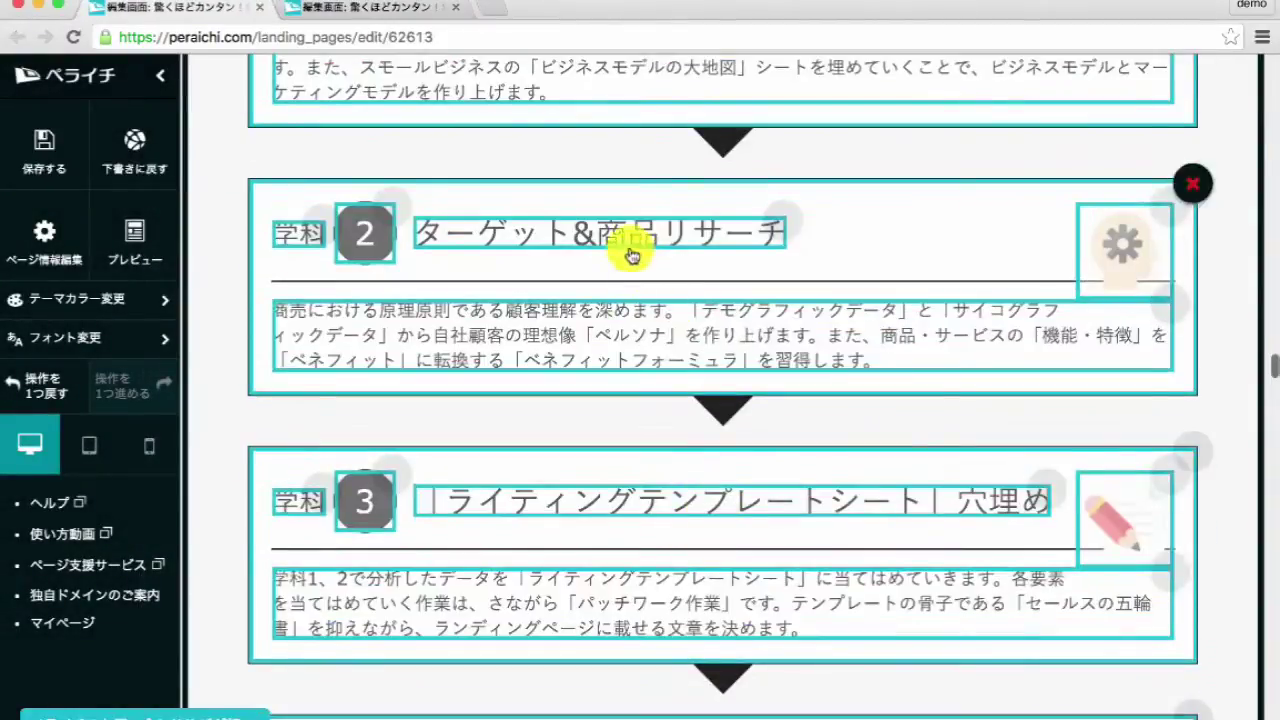
click(632, 256)
click(605, 392)
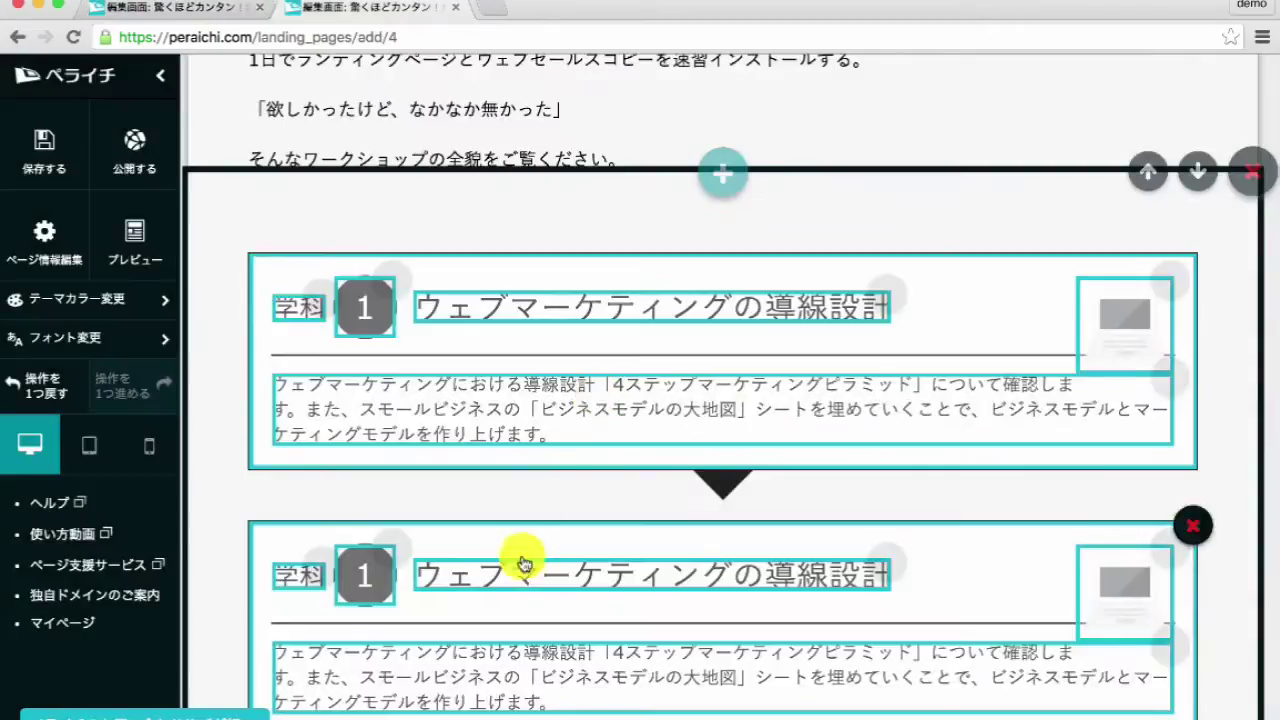
click(590, 578)
scroll(557, 552, down, 2)
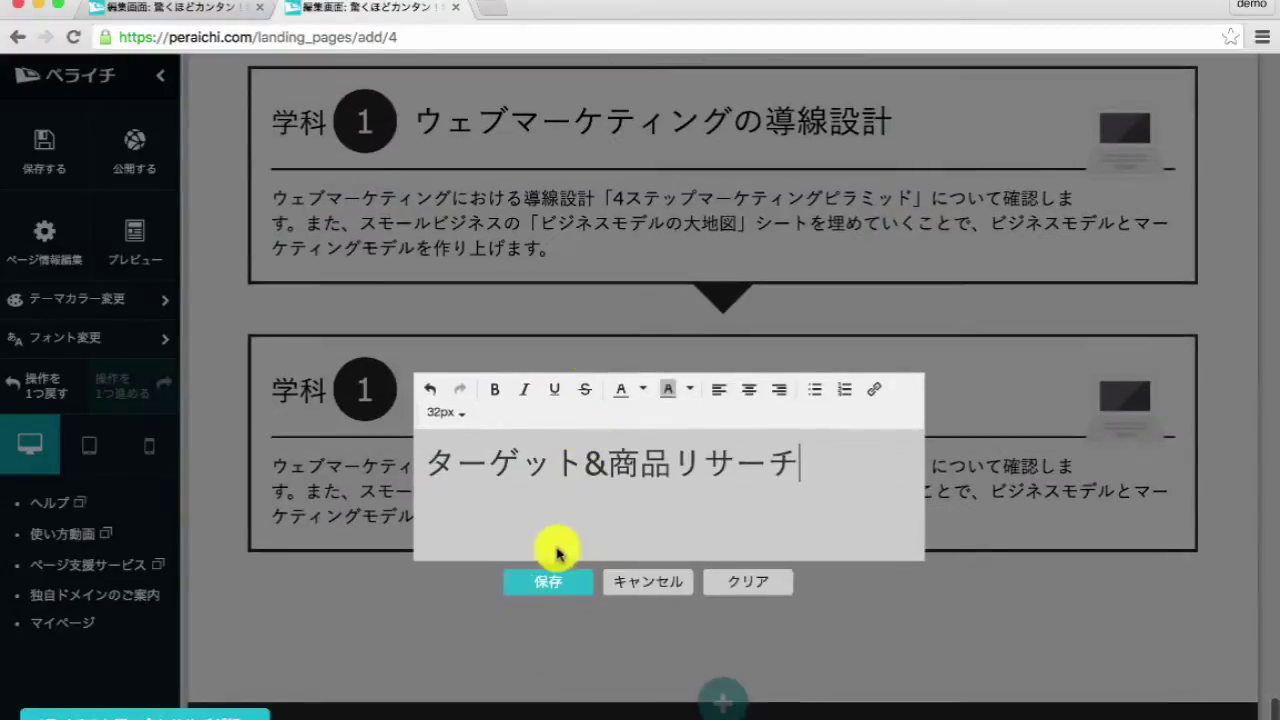
click(378, 437)
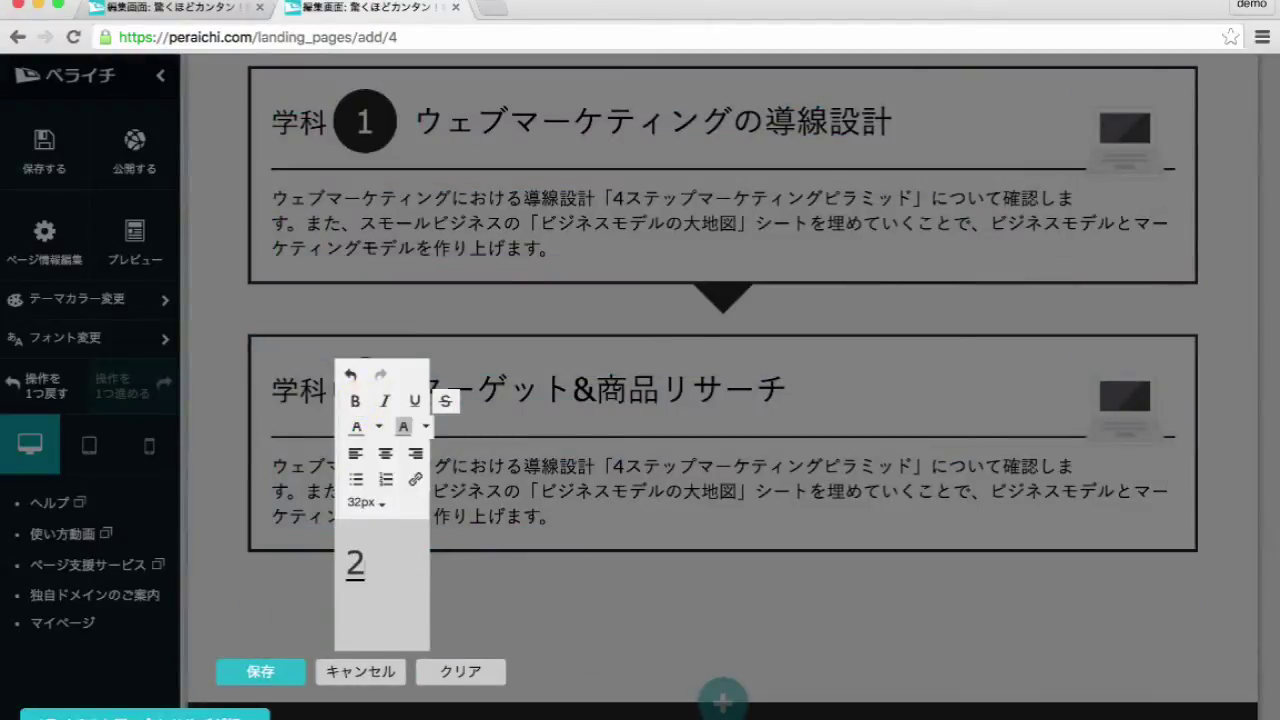
click(259, 678)
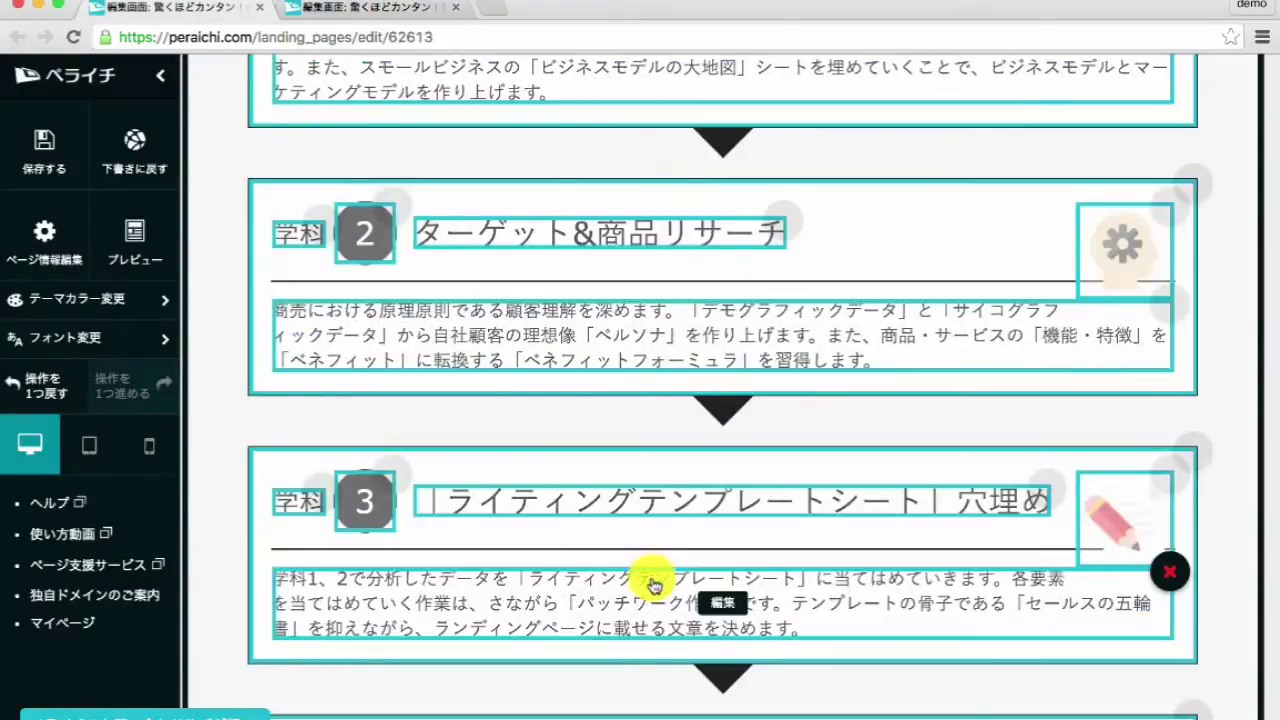
- Replace its description with the second step's description from the reference page
click(640, 357)
triple_click(645, 375)
key(super+c)
click(712, 453)
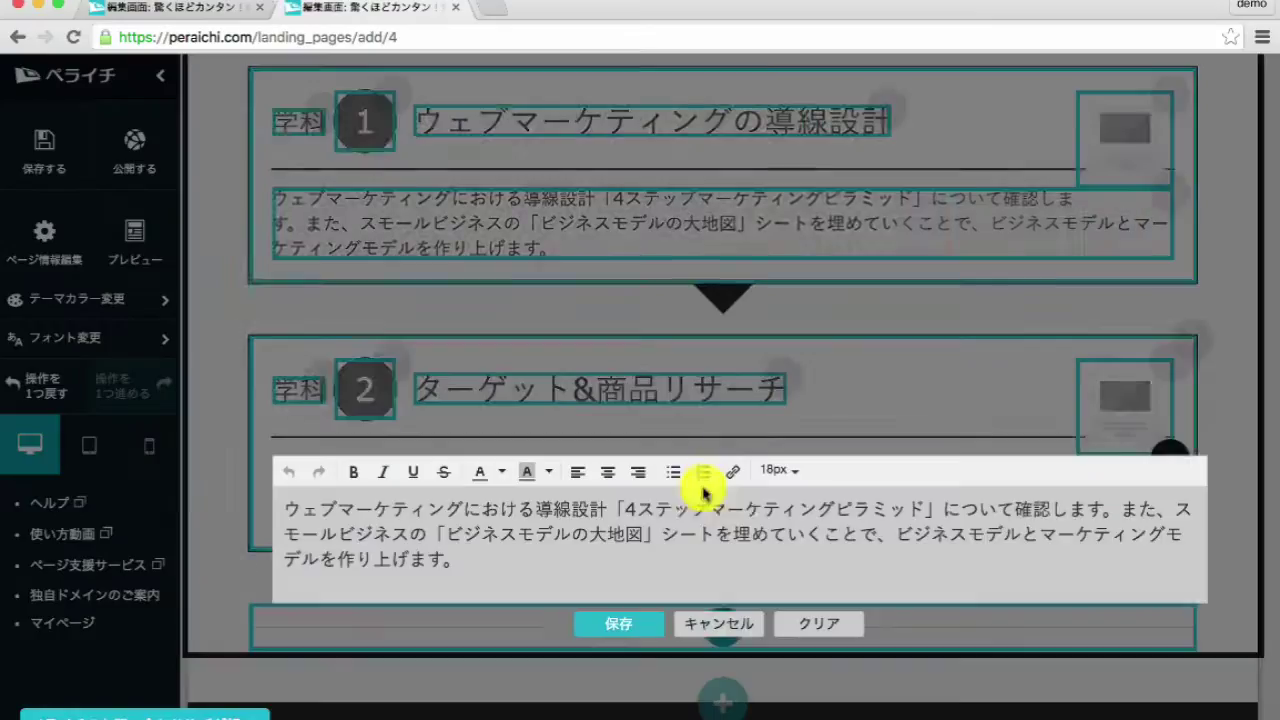
key(super+a)
key(super+v)
click(618, 638)
- Set the second block's image to the gear-head icon
click(1126, 393)
scroll(760, 474, down, 10)
scroll(763, 477, down, 15)
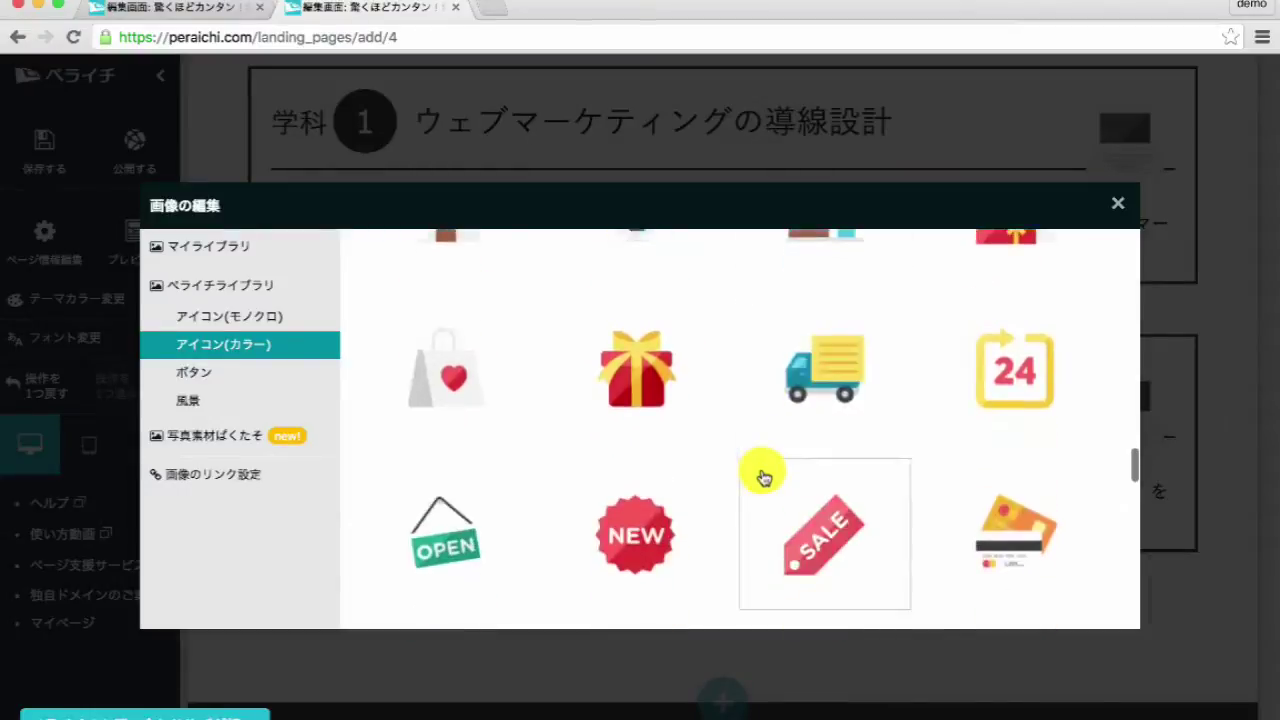
scroll(760, 470, down, 5)
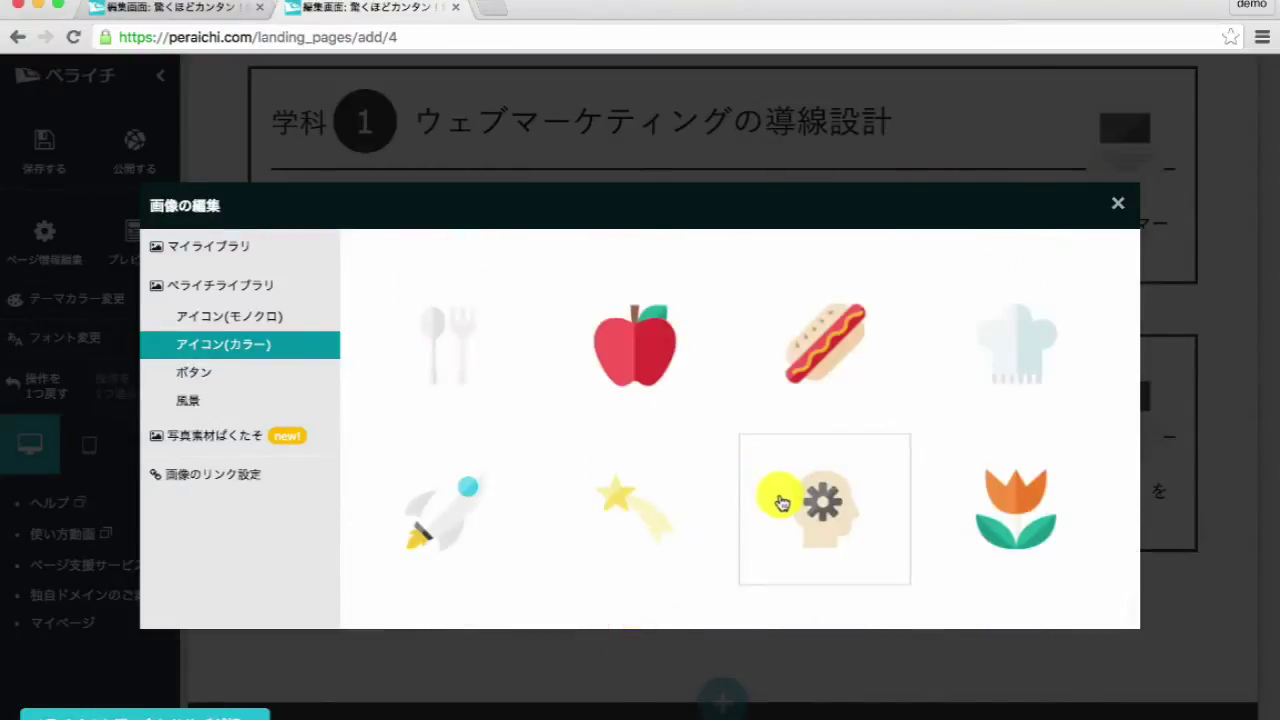
click(766, 485)
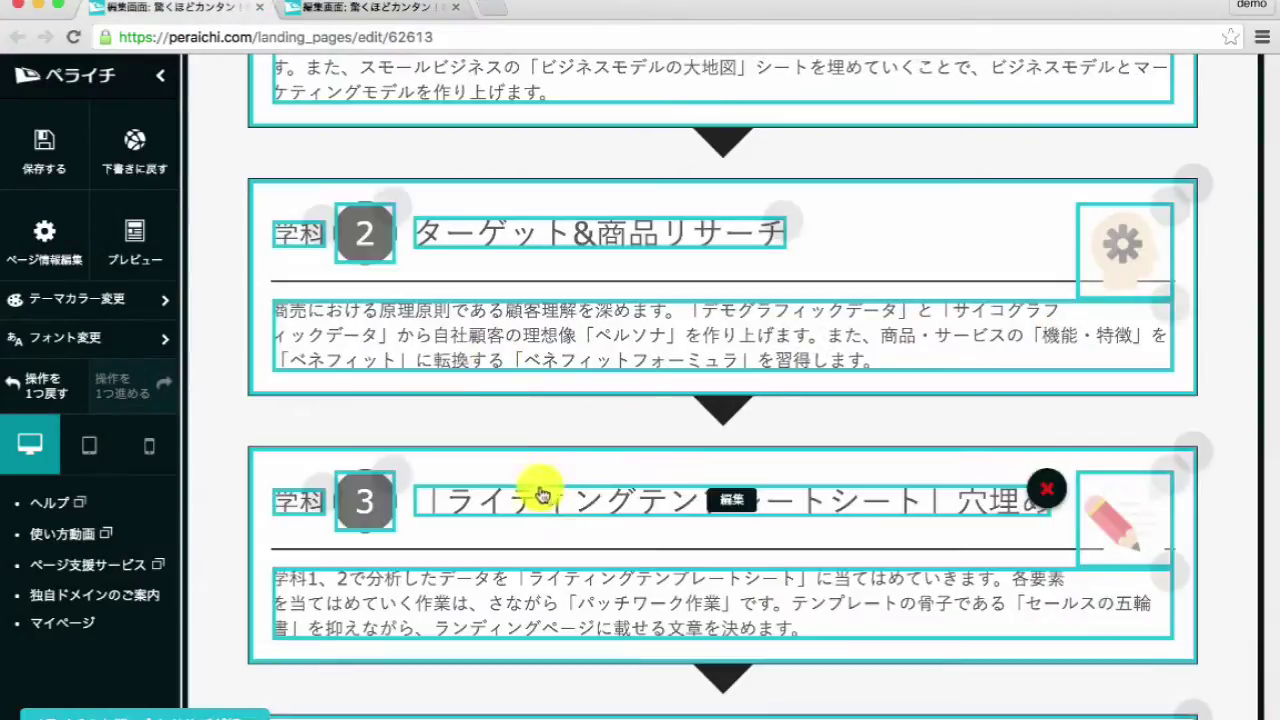
- Set block 3's number to 3 and its title to 「ライティングテンプレートシート」穴埋め
click(540, 492)
click(652, 633)
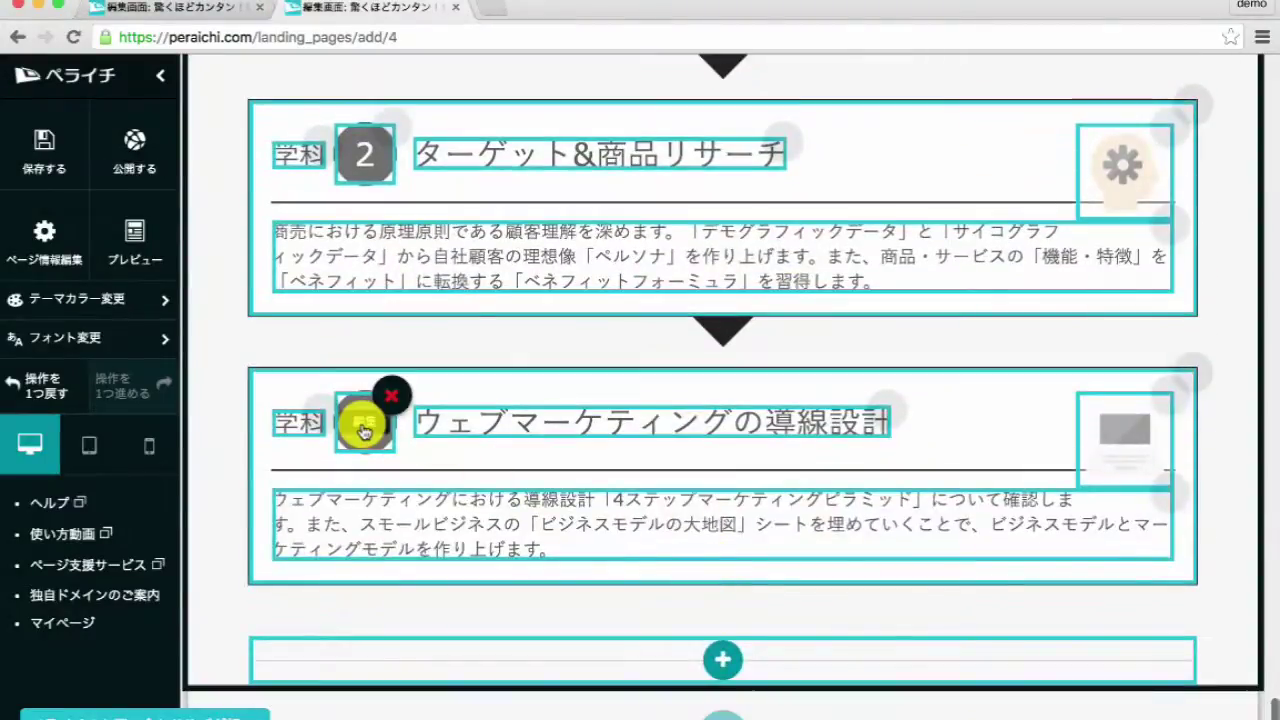
click(364, 430)
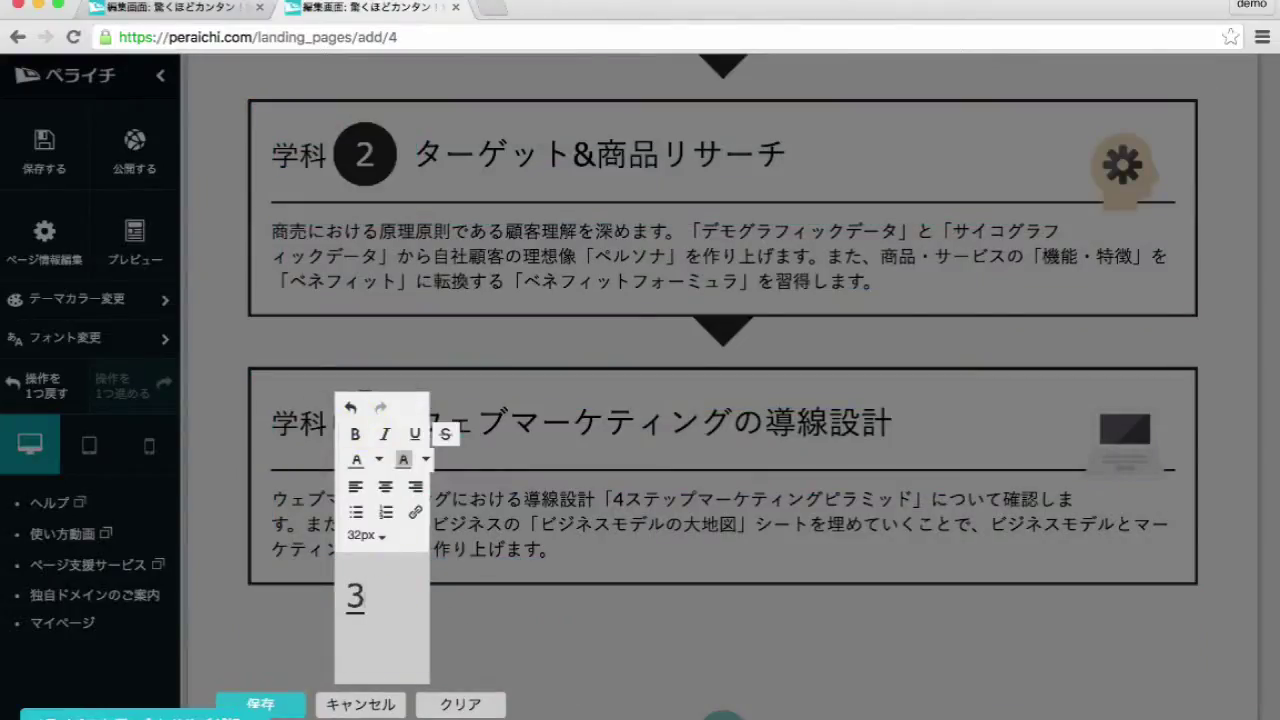
click(268, 706)
click(726, 412)
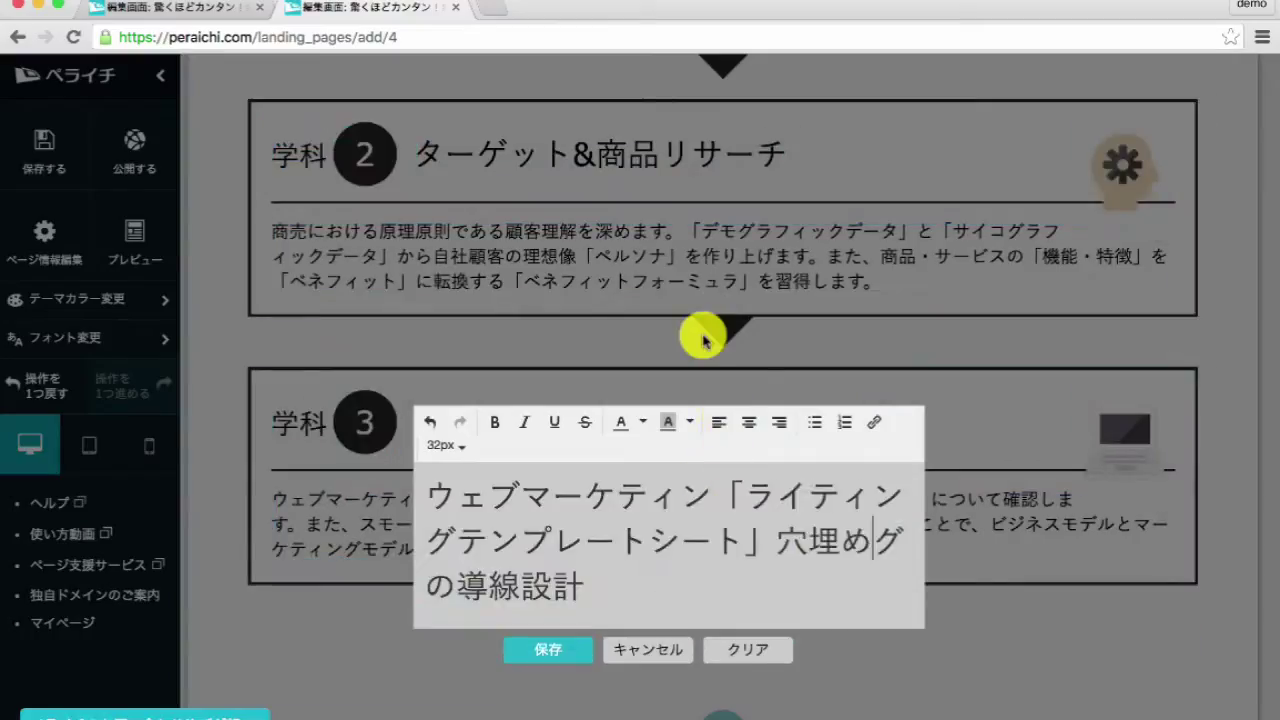
key(super+a)
text(「ライティングテンプレートシート」穴埋め)
click(559, 617)
- Replace block 3's description with the matching reference description
click(610, 576)
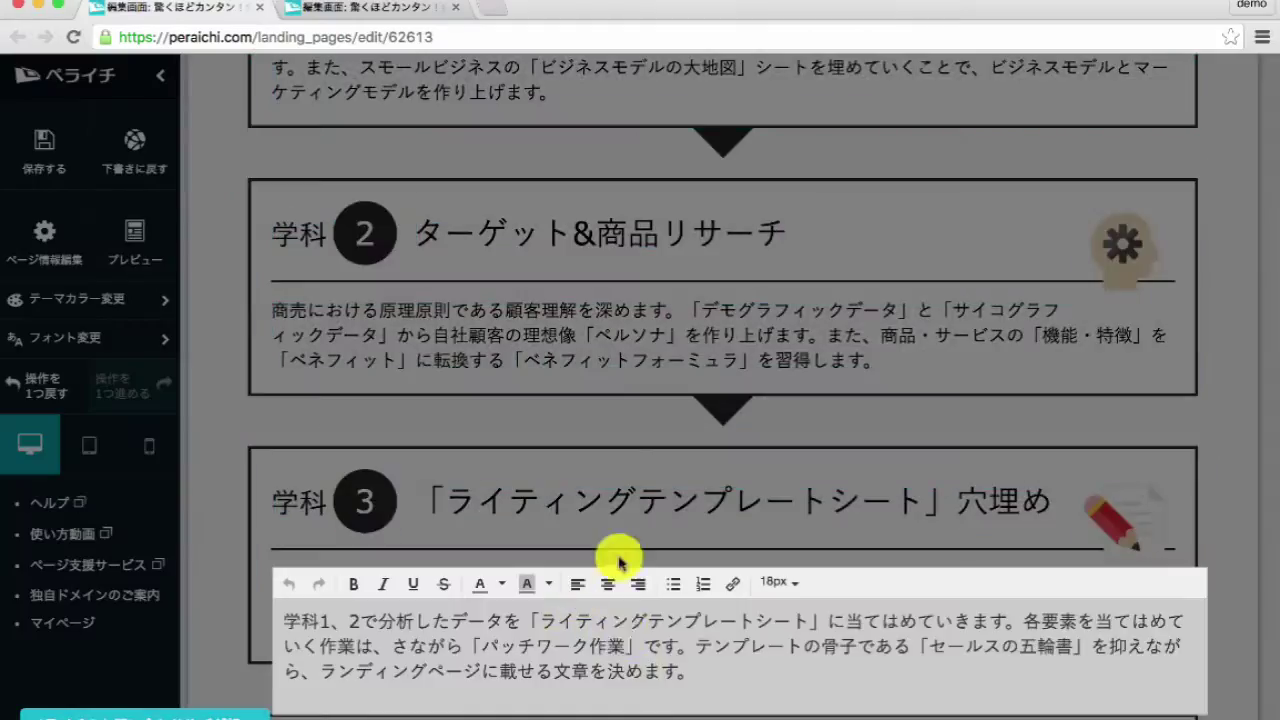
key(super+a)
key(super+c)
key(Escape)
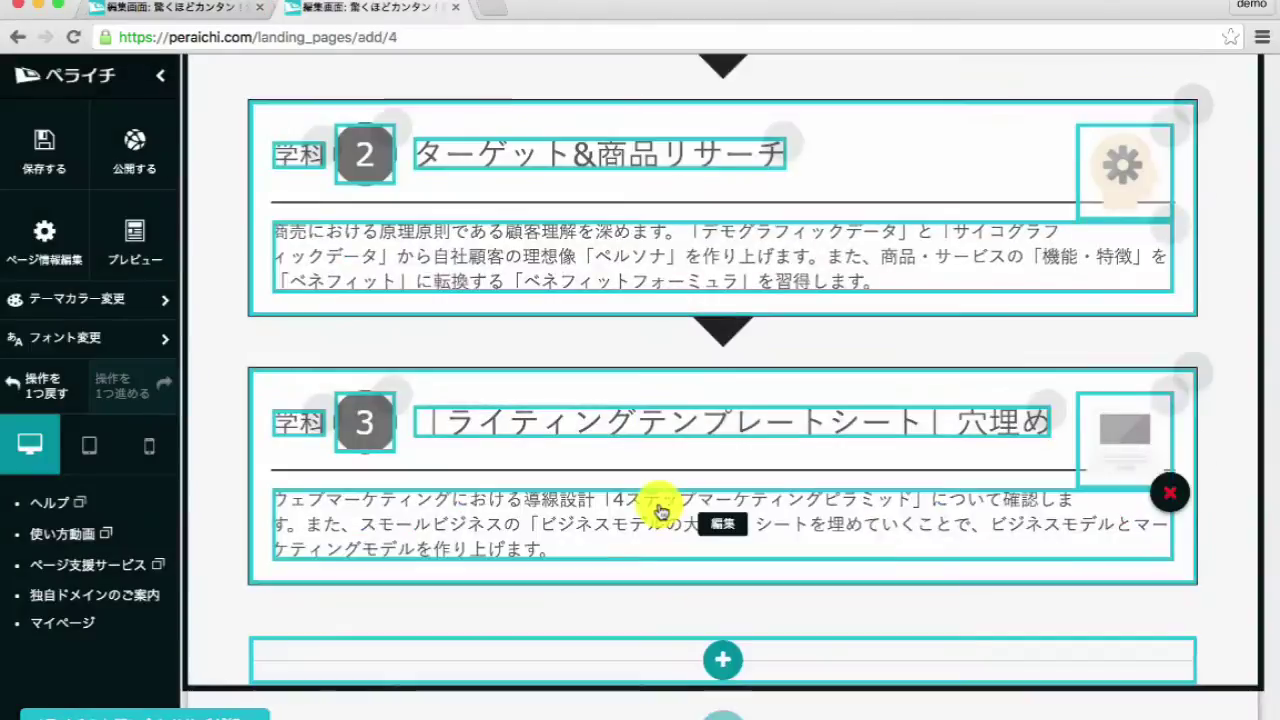
click(663, 509)
key(super+a)
key(super+v)
- Set block 3's image to the pencil icon
click(1028, 457)
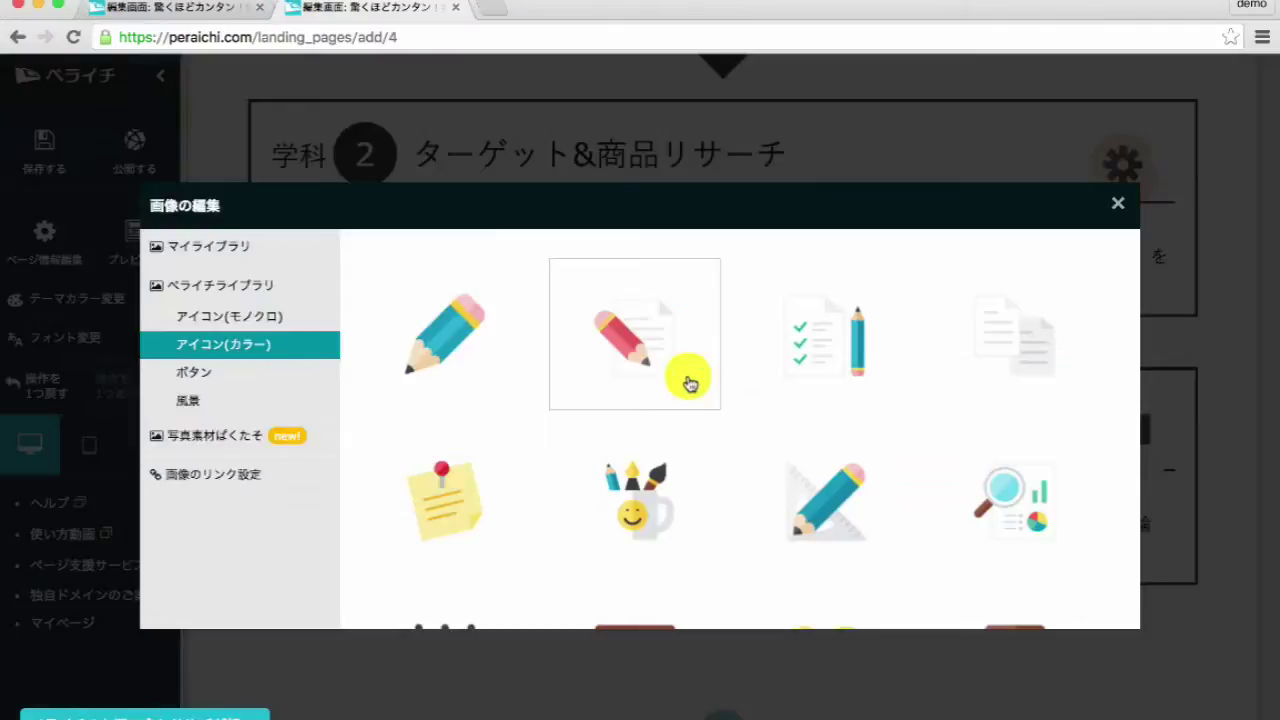
click(690, 384)
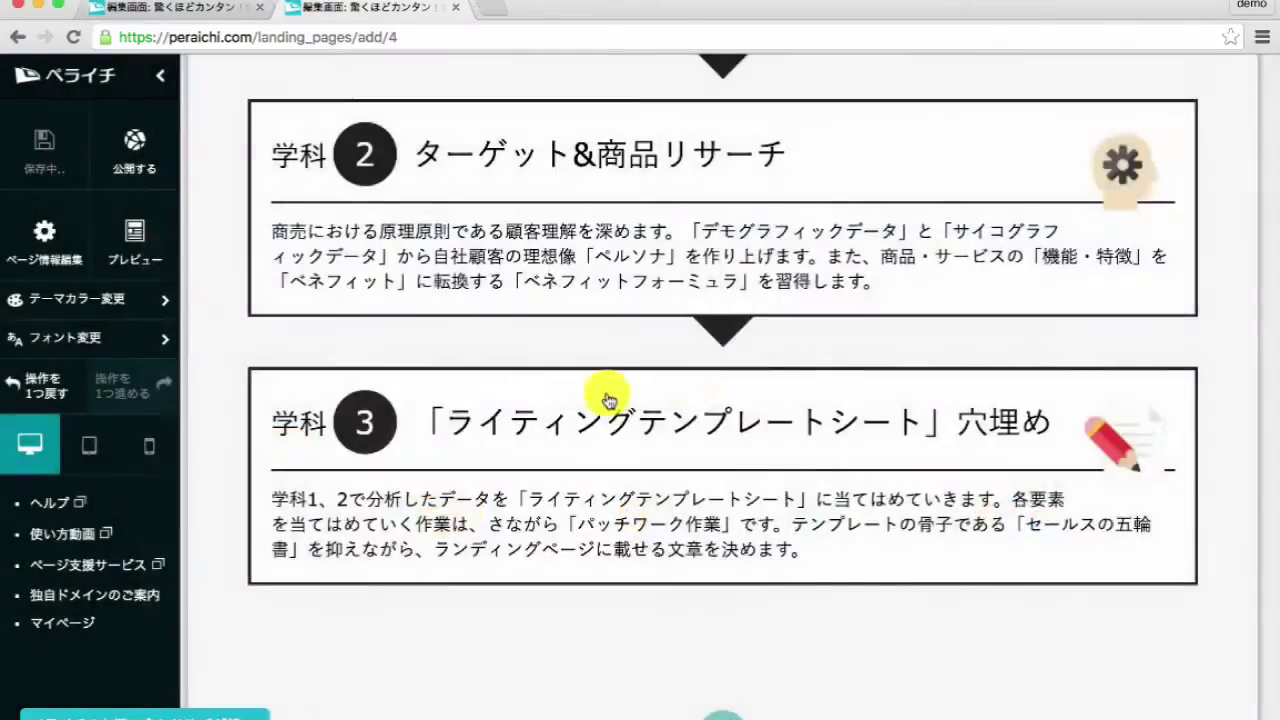
scroll(723, 663, down, 5)
- Relabel the next block 実技 and title it 「ランディングページ制作ツール」の使い方
click(287, 313)
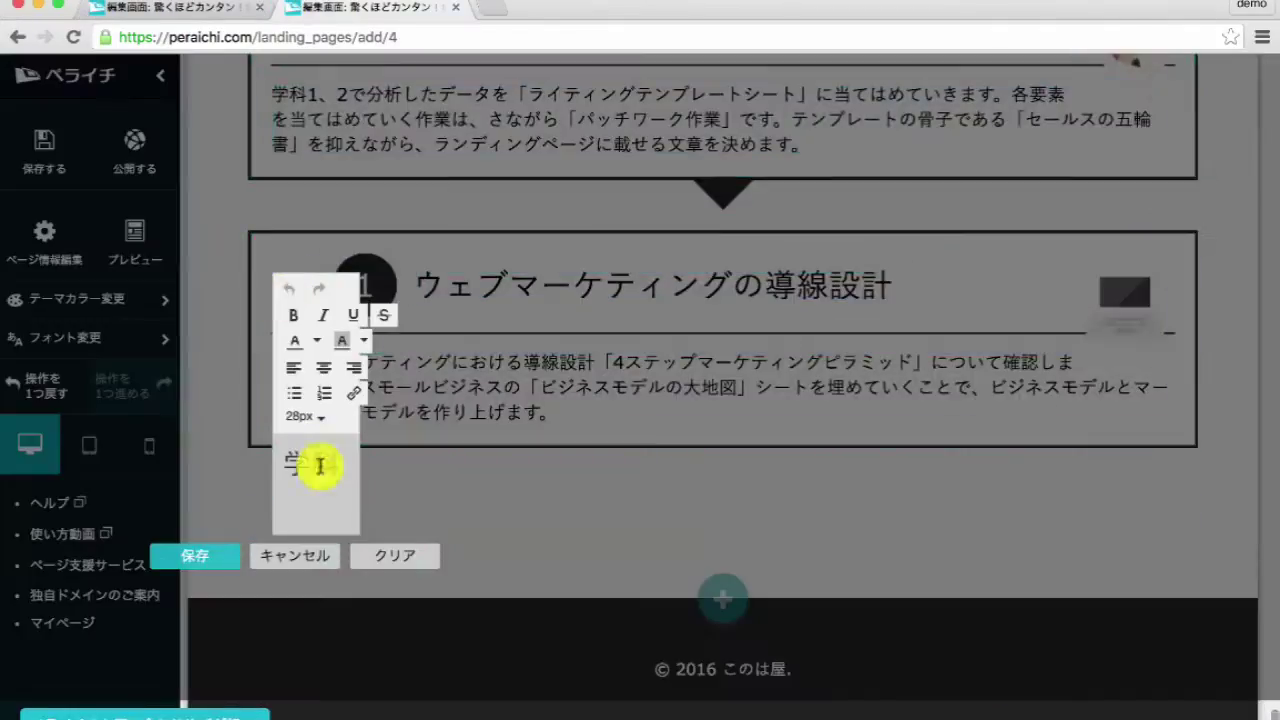
text(じつ)
click(205, 590)
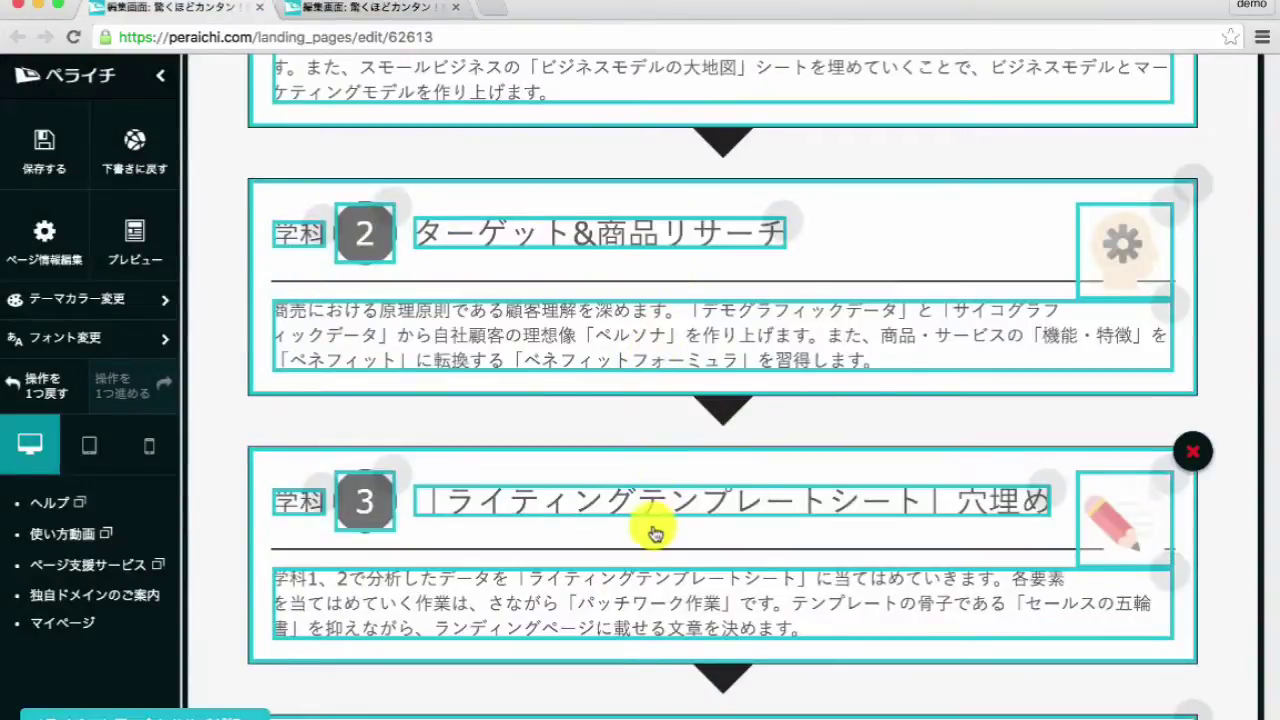
scroll(654, 529, down, 5)
click(614, 311)
triple_click(600, 361)
key(super+c)
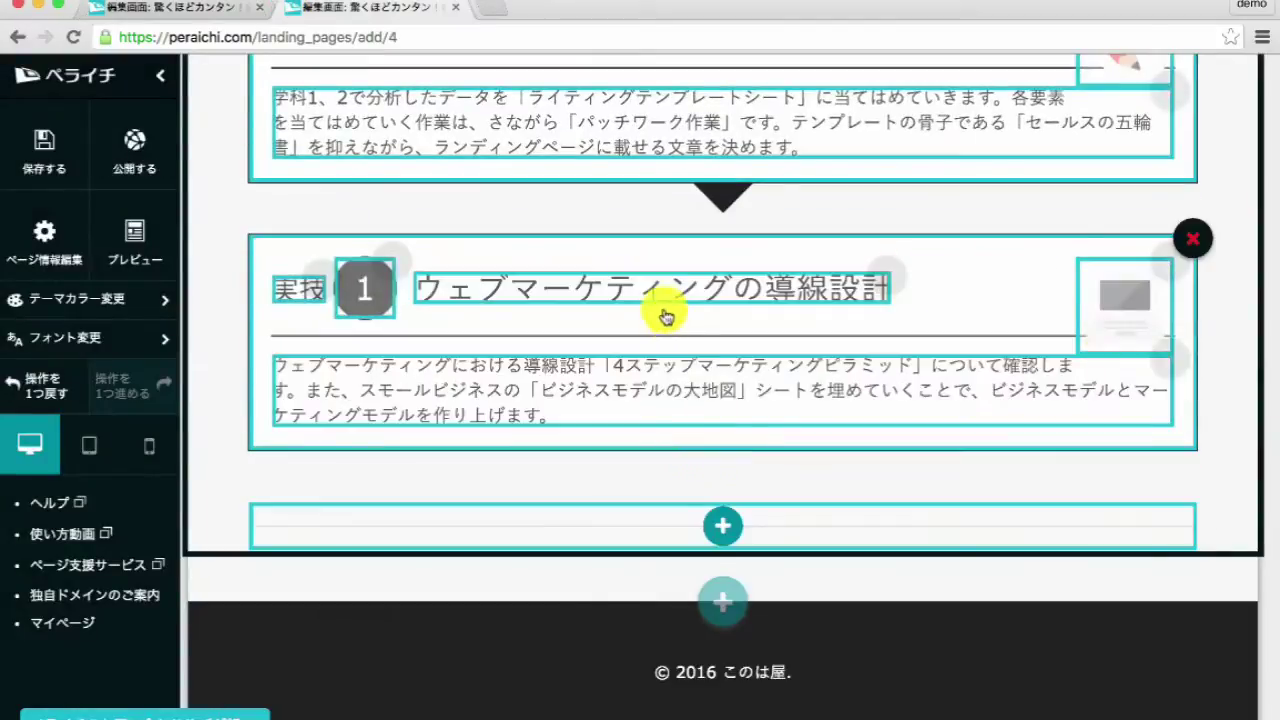
click(666, 317)
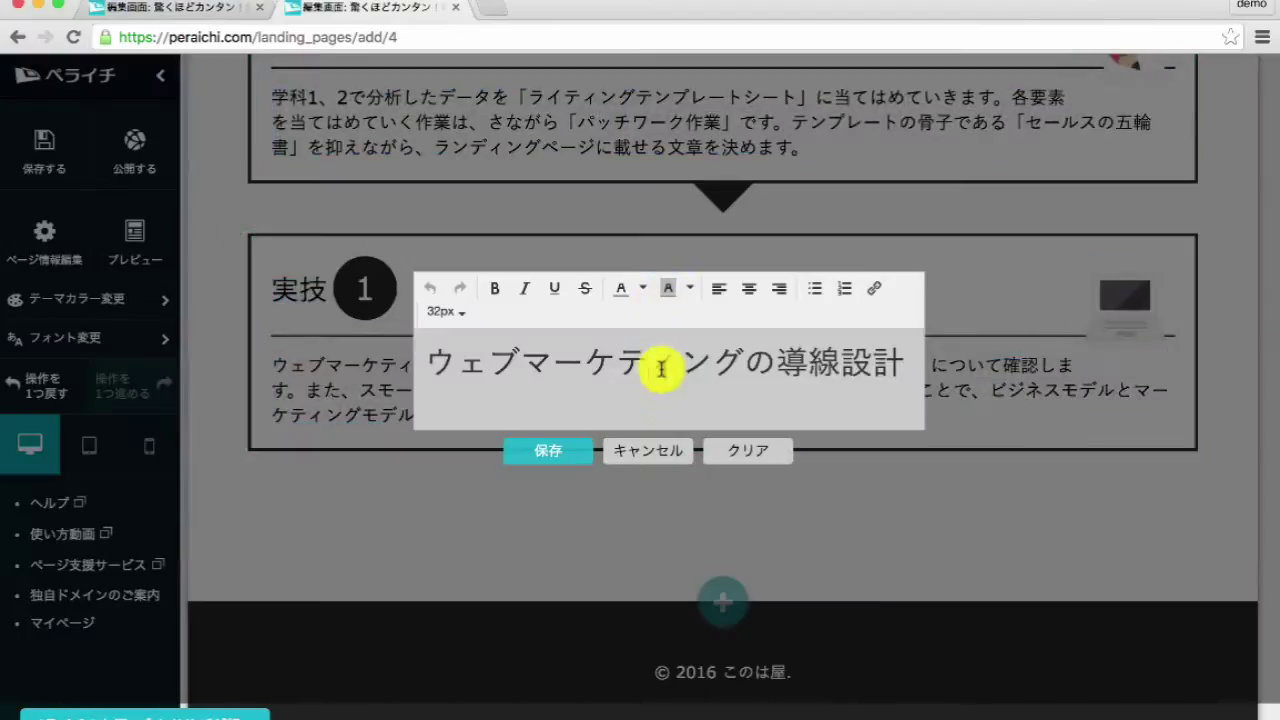
key(super+v)
click(557, 480)
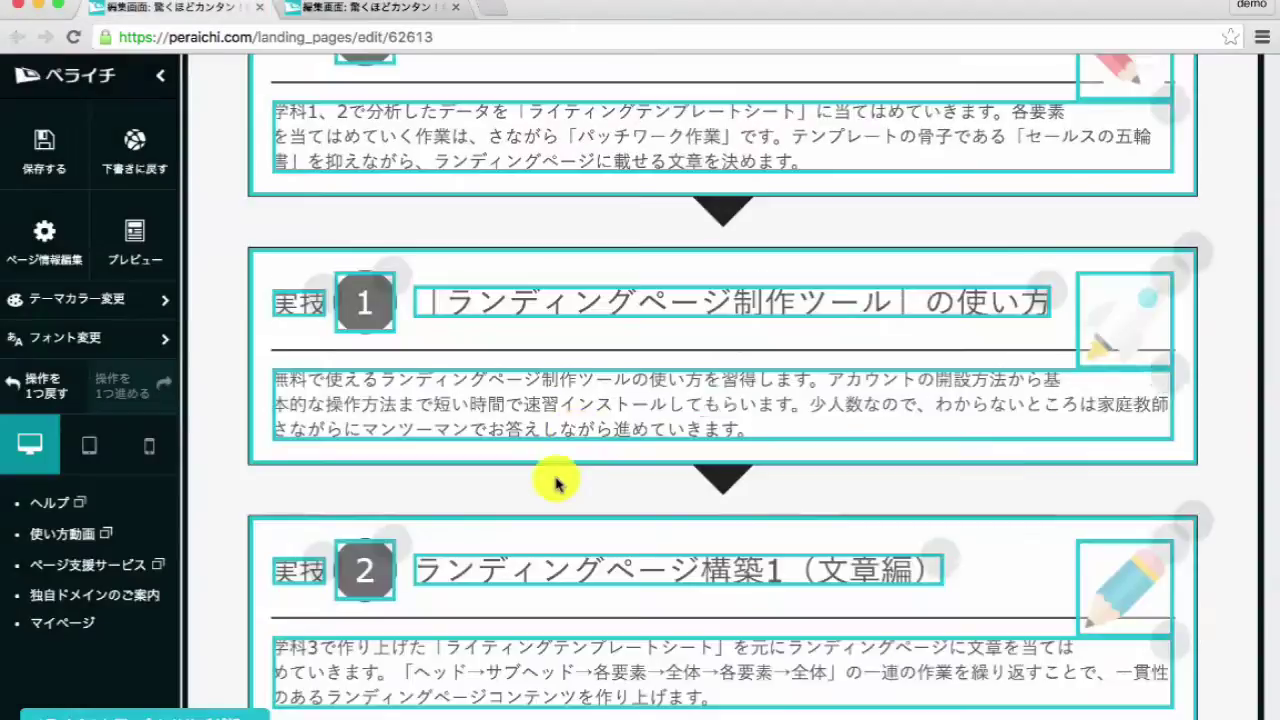
- Replace the 実技 1 block's description with the reference description
click(603, 435)
triple_click(603, 435)
click(714, 537)
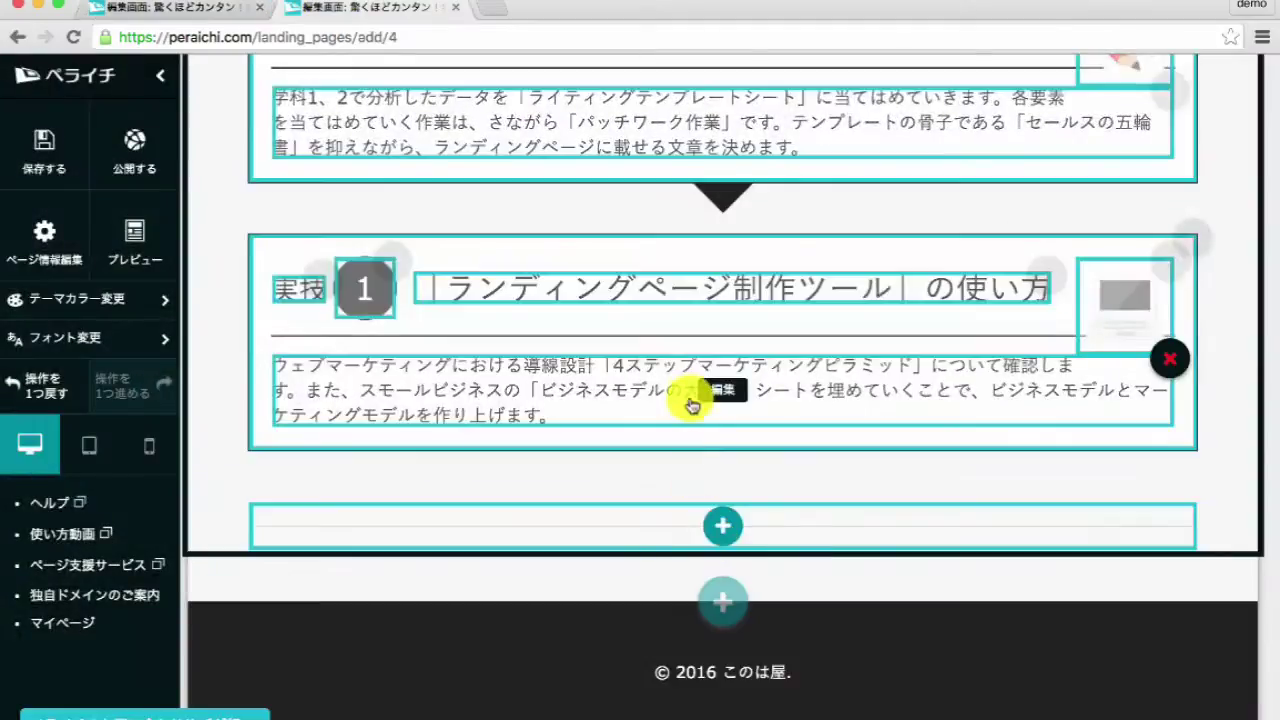
click(686, 400)
triple_click(686, 400)
text(無料で使えるランディングページ制作ツールの使い方を習得します。アカウントの開設方法から基本的な操作方法まで短い時間で速習インストールしてもらいます。少人数なので、わからないところは家庭教師さながらにマンツーマンでお答えしながら進めていきます。)
click(1057, 320)
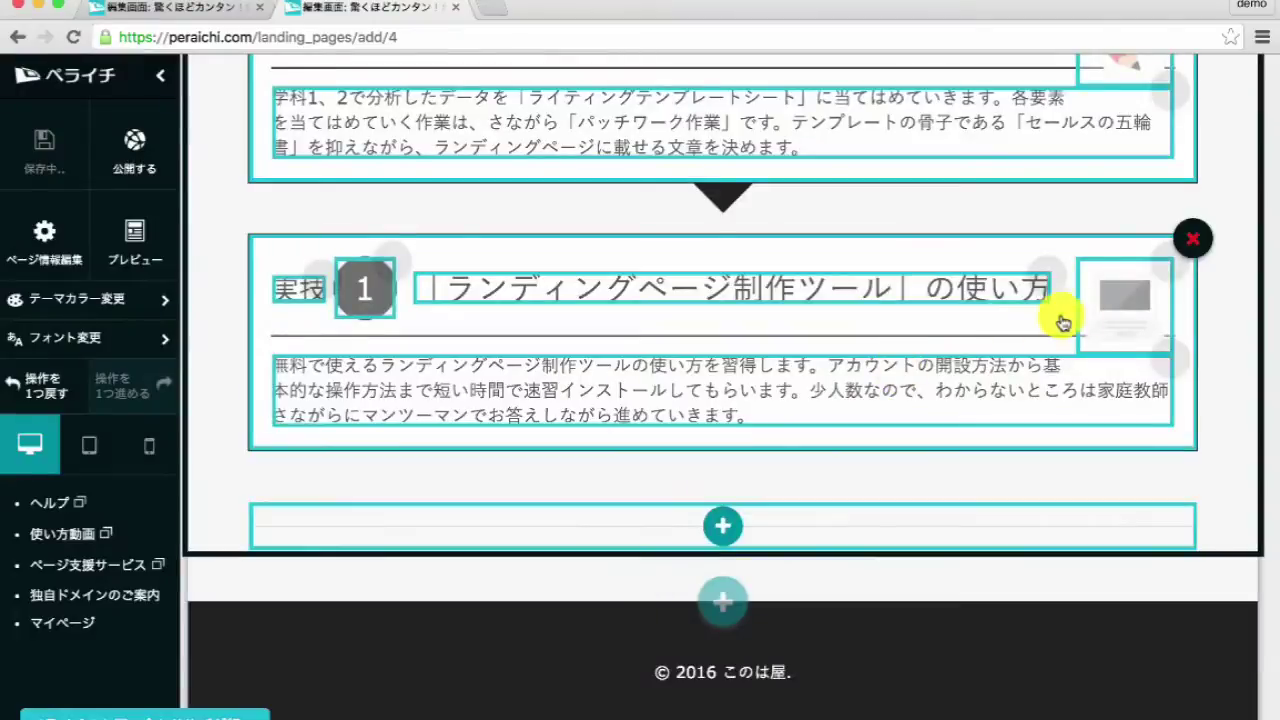
- Set the 実技 1 block's image to the rocket icon
click(1057, 320)
scroll(706, 406, down, 10)
scroll(706, 406, down, 15)
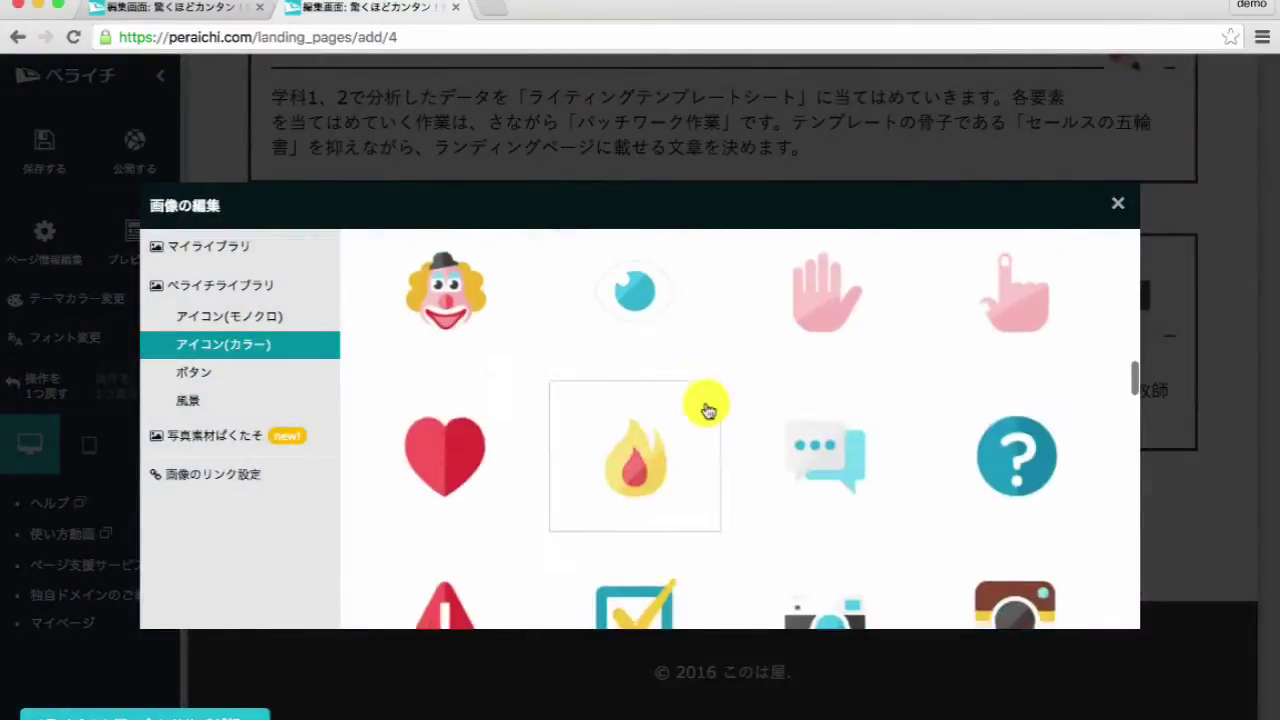
scroll(706, 406, down, 10)
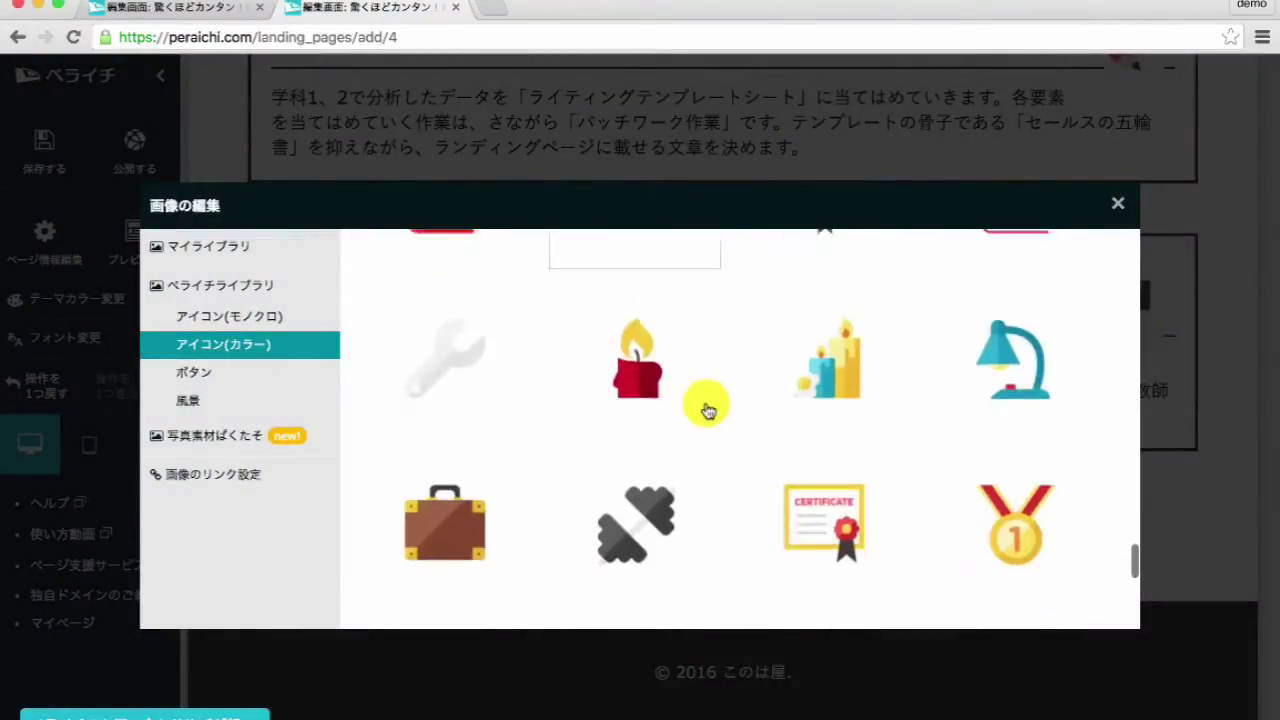
click(475, 495)
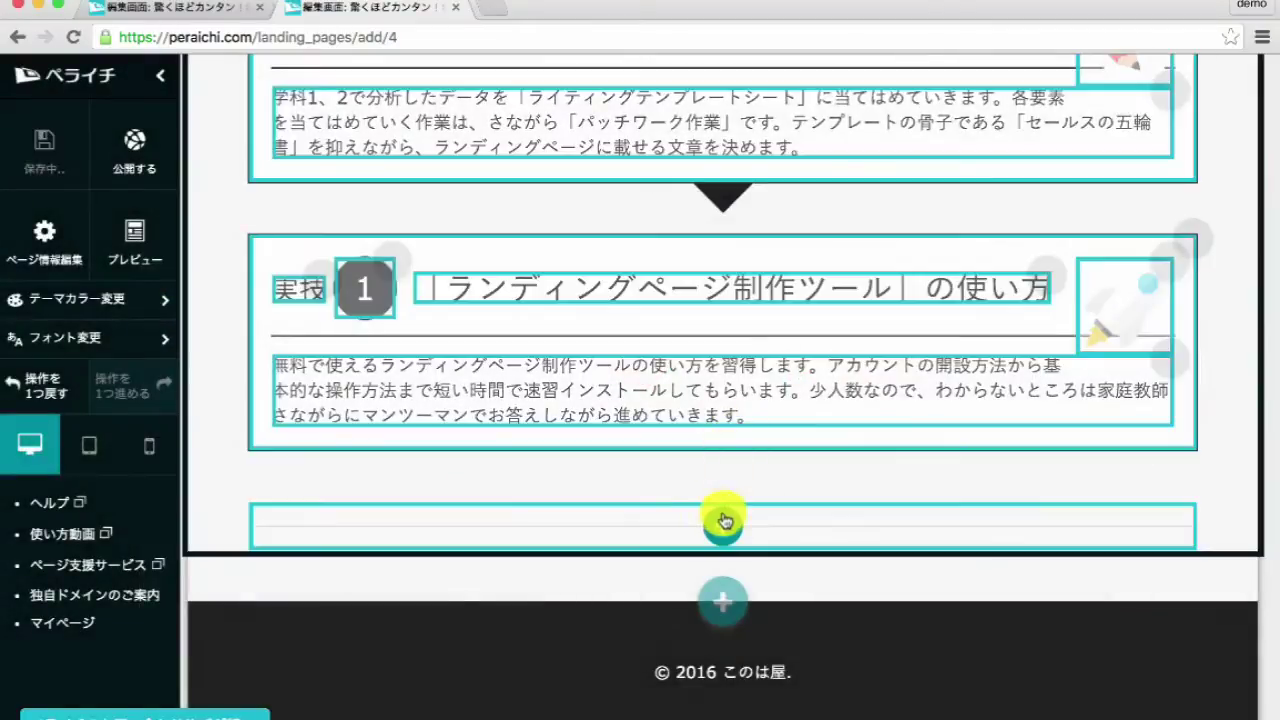
- Add a new step block below 実技 1 and begin copying the reference 実技 2 heading
click(723, 523)
scroll(351, 314, down, 5)
scroll(351, 322, up, 3)
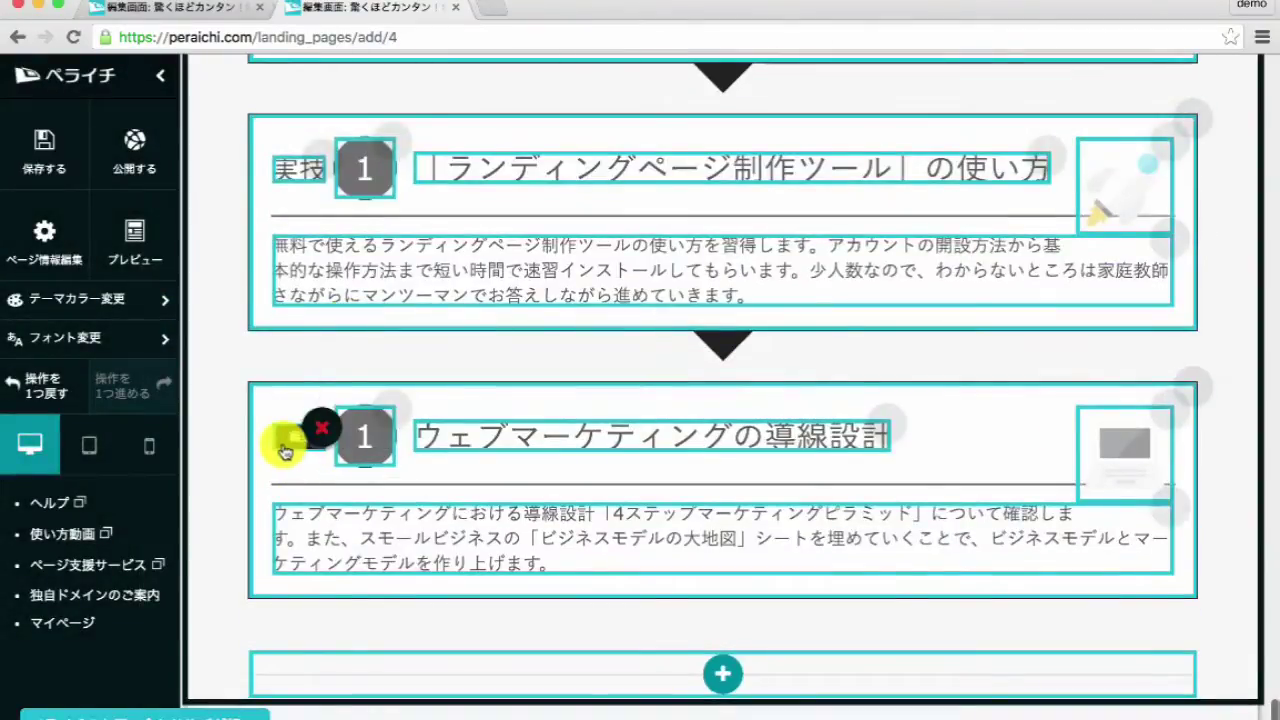
click(287, 440)
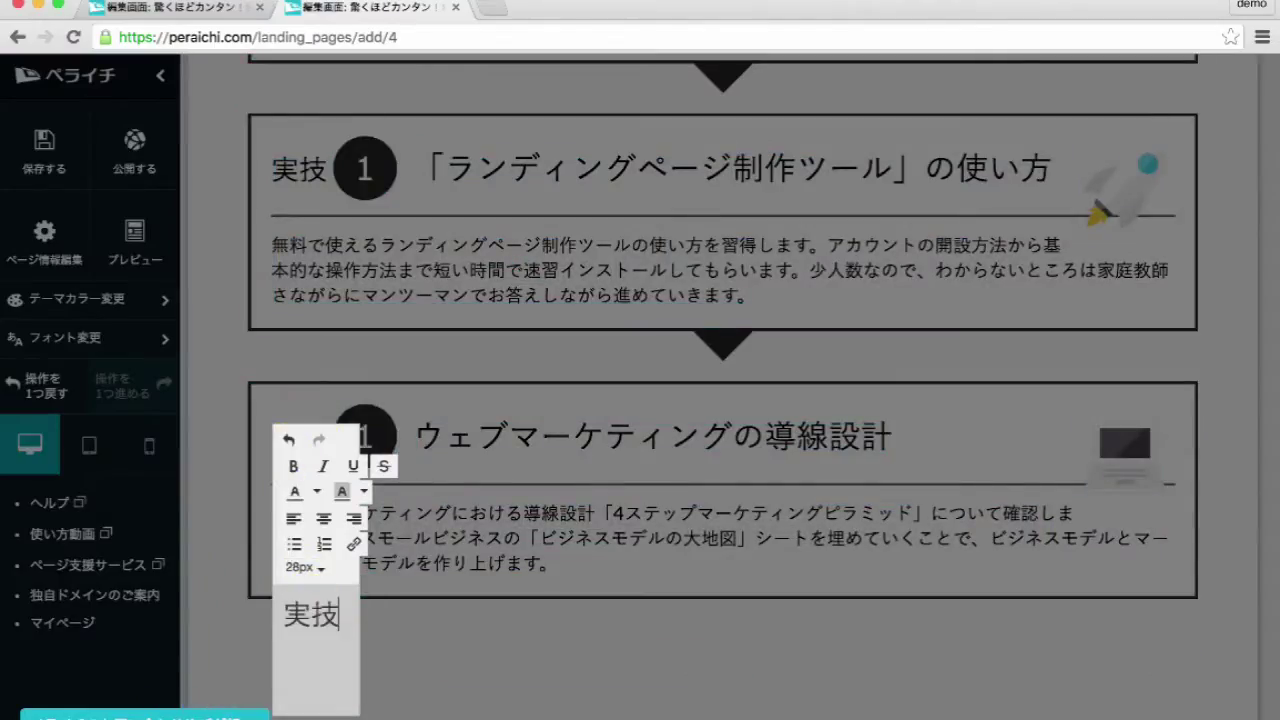
scroll(330, 700, down, 3)
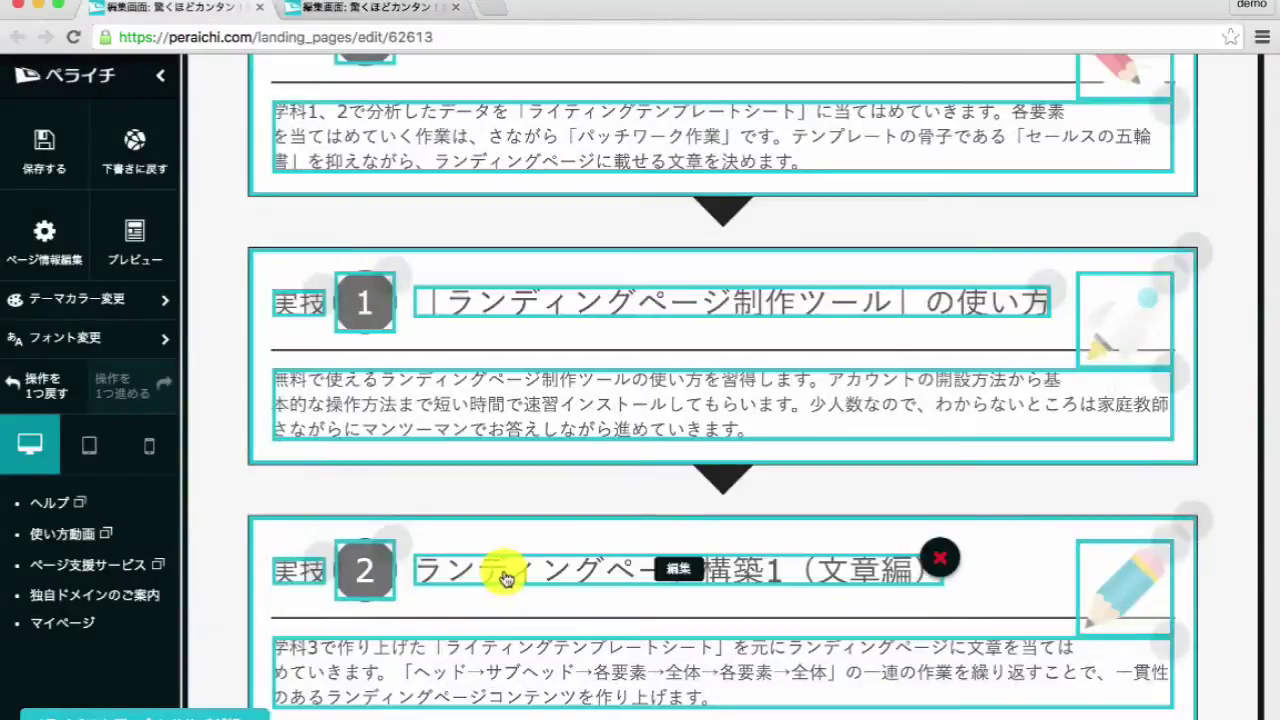
click(575, 593)
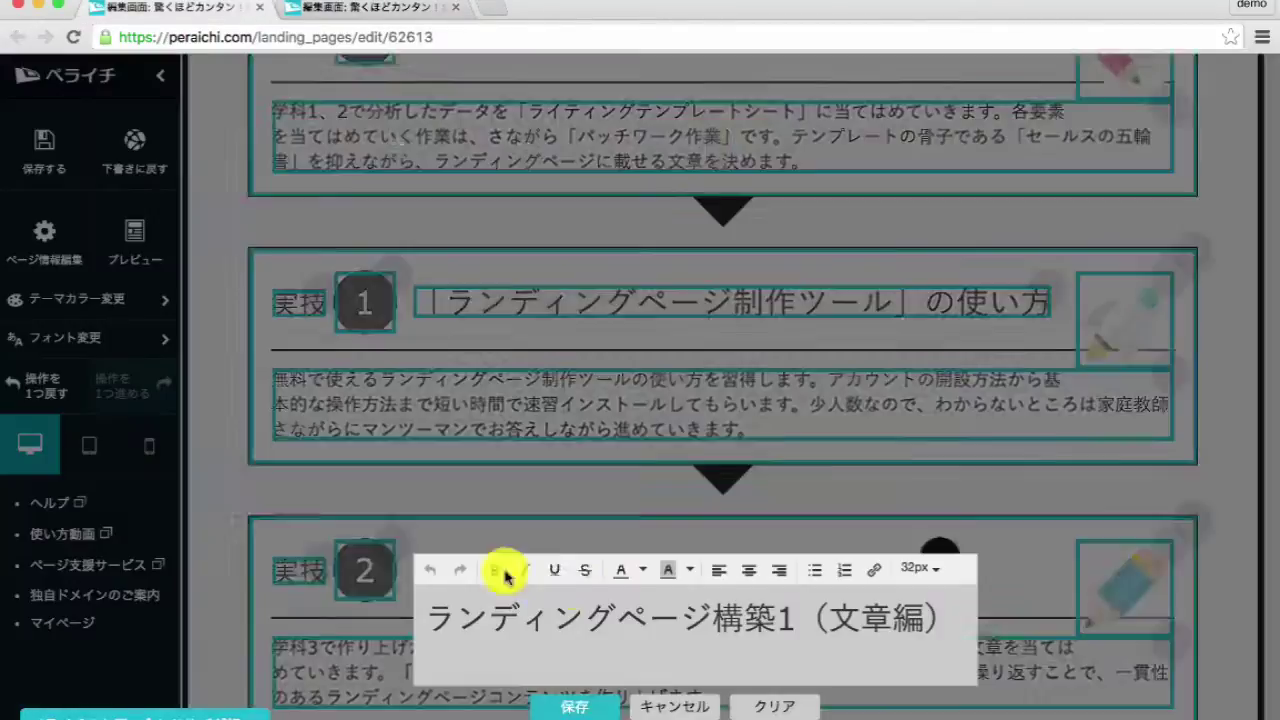
triple_click(582, 617)
key(ctrl+c)
- Paste the copied heading 実技 2 ランディングページ構築1（文章編） as the new block's title
click(677, 707)
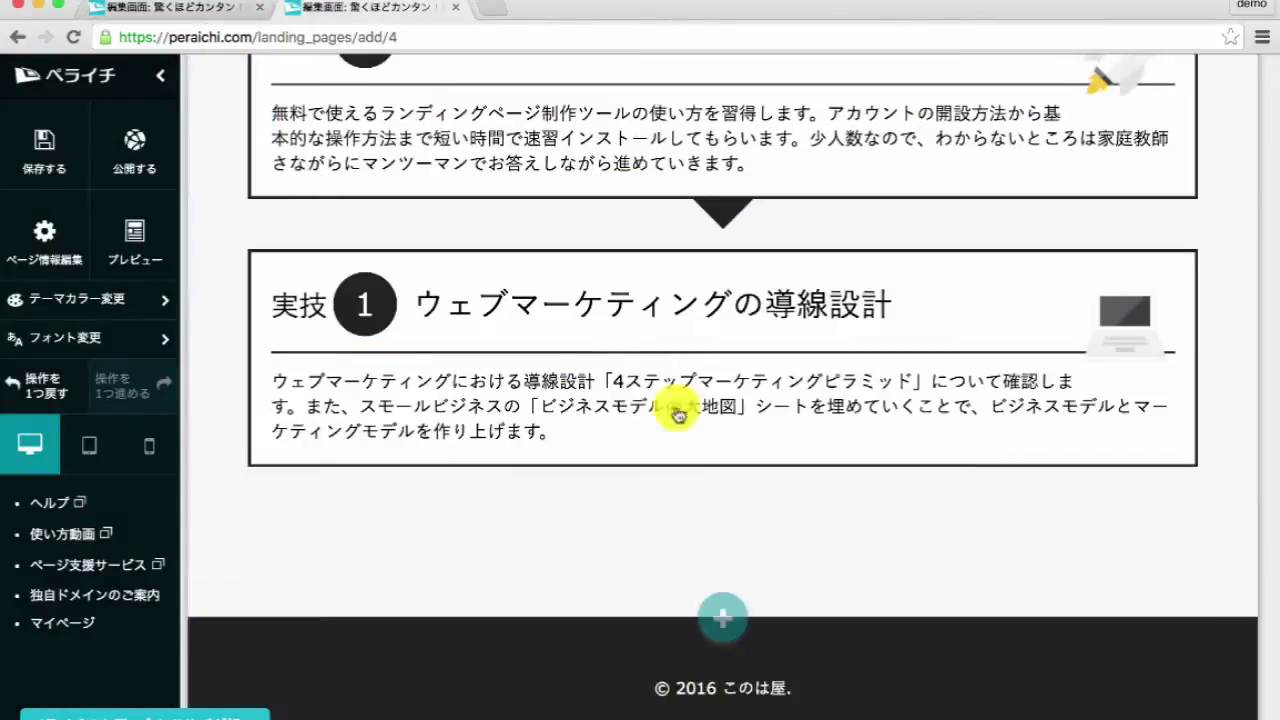
click(645, 350)
key(ctrl+a)
key(ctrl+v)
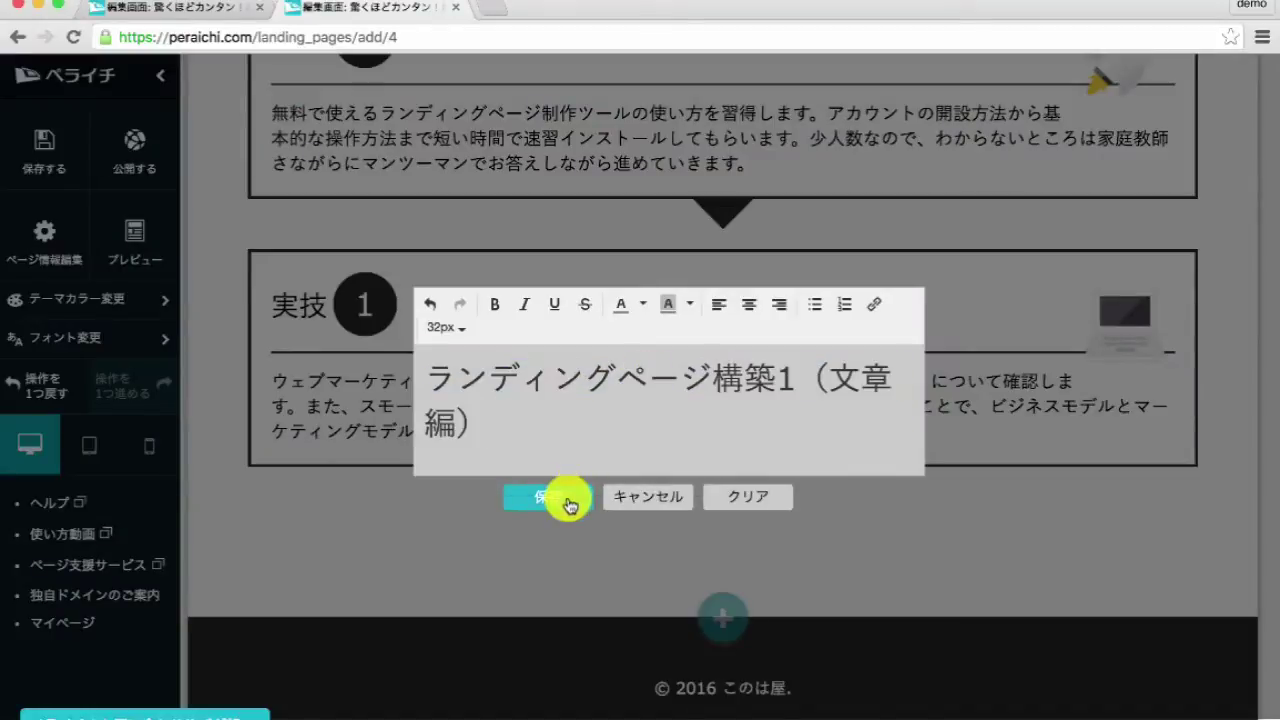
click(571, 491)
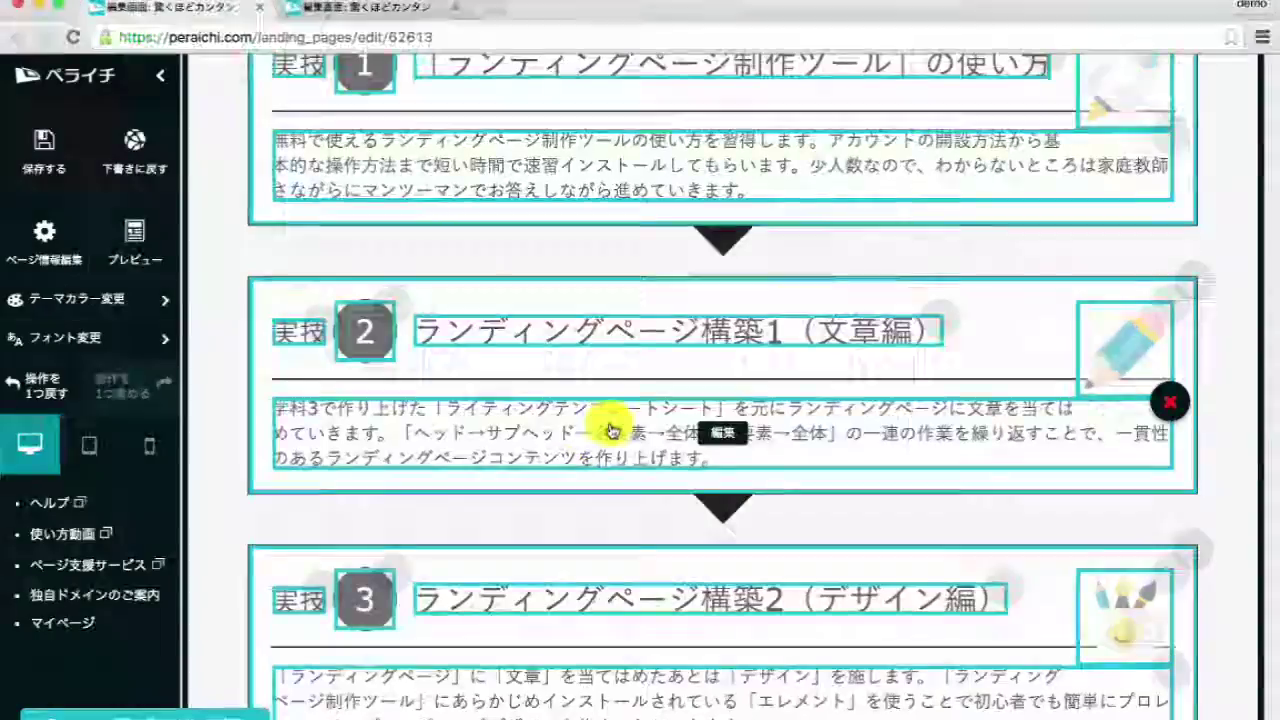
- Replace the new block's description with the copied 実技 2 description text
click(614, 429)
key(ctrl+a)
key(ctrl+c)
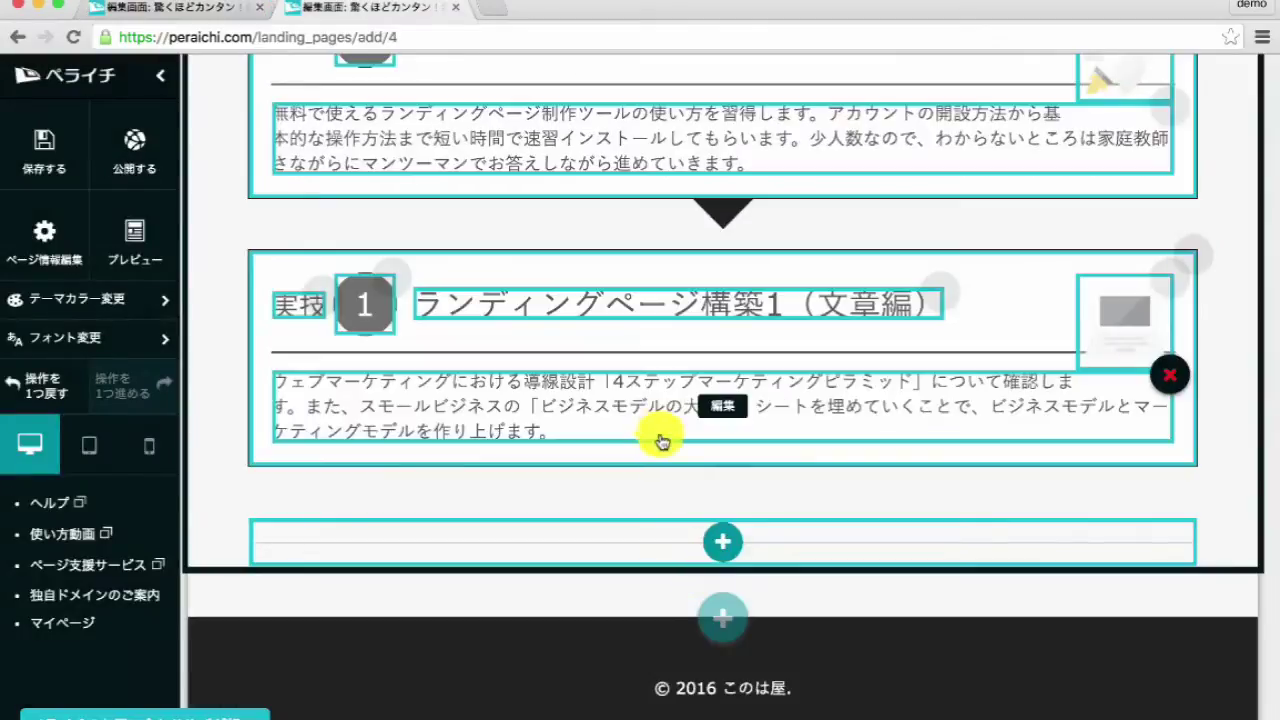
click(661, 441)
key(ctrl+a)
key(ctrl+v)
click(652, 554)
- Change the block's number to 2 and set its image to the blue pencil icon
click(366, 300)
click(397, 477)
key(BackSpace)
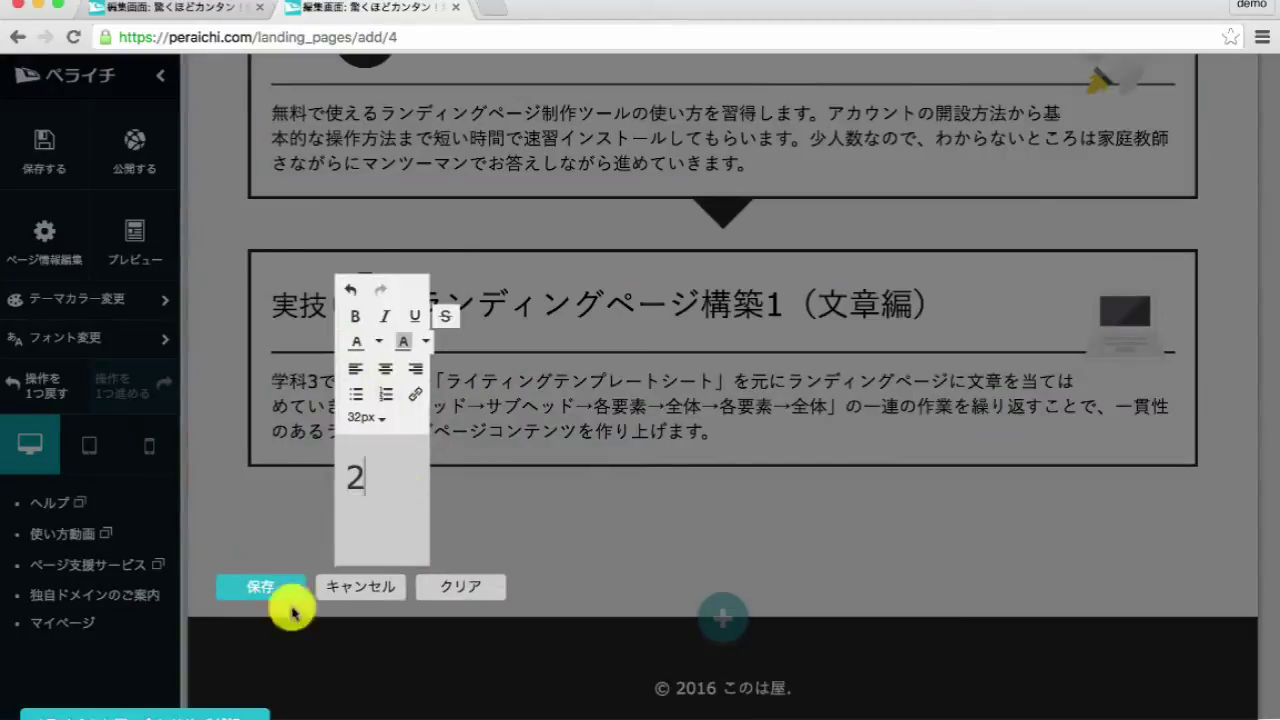
click(517, 550)
click(1091, 320)
click(457, 377)
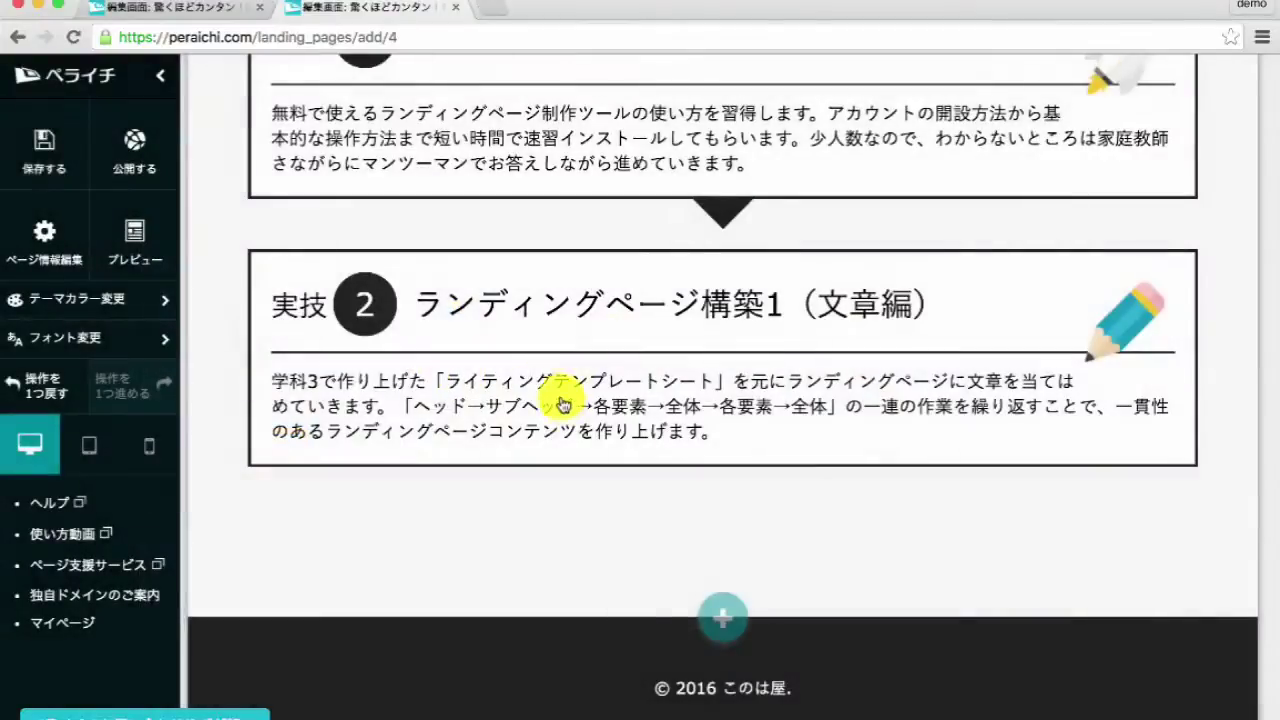
- Change the next new block's 学科 label to 実技
scroll(500, 450, down, 2)
click(300, 378)
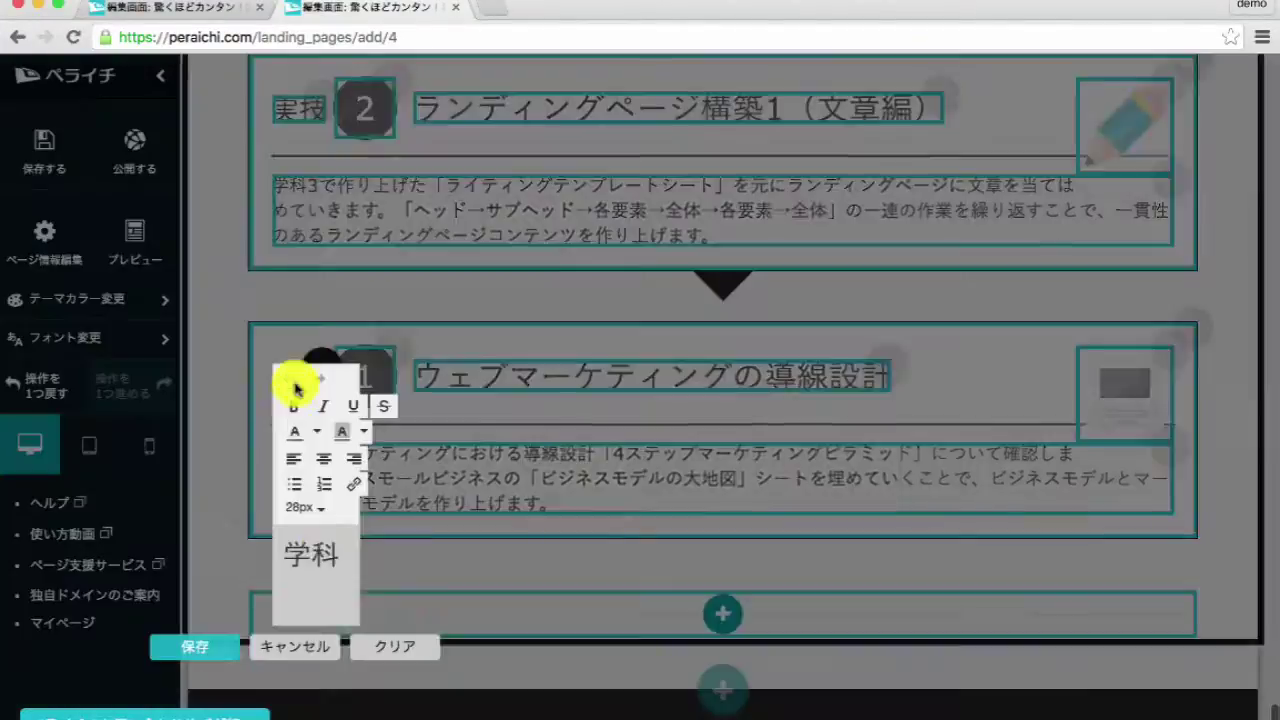
text(じつ)
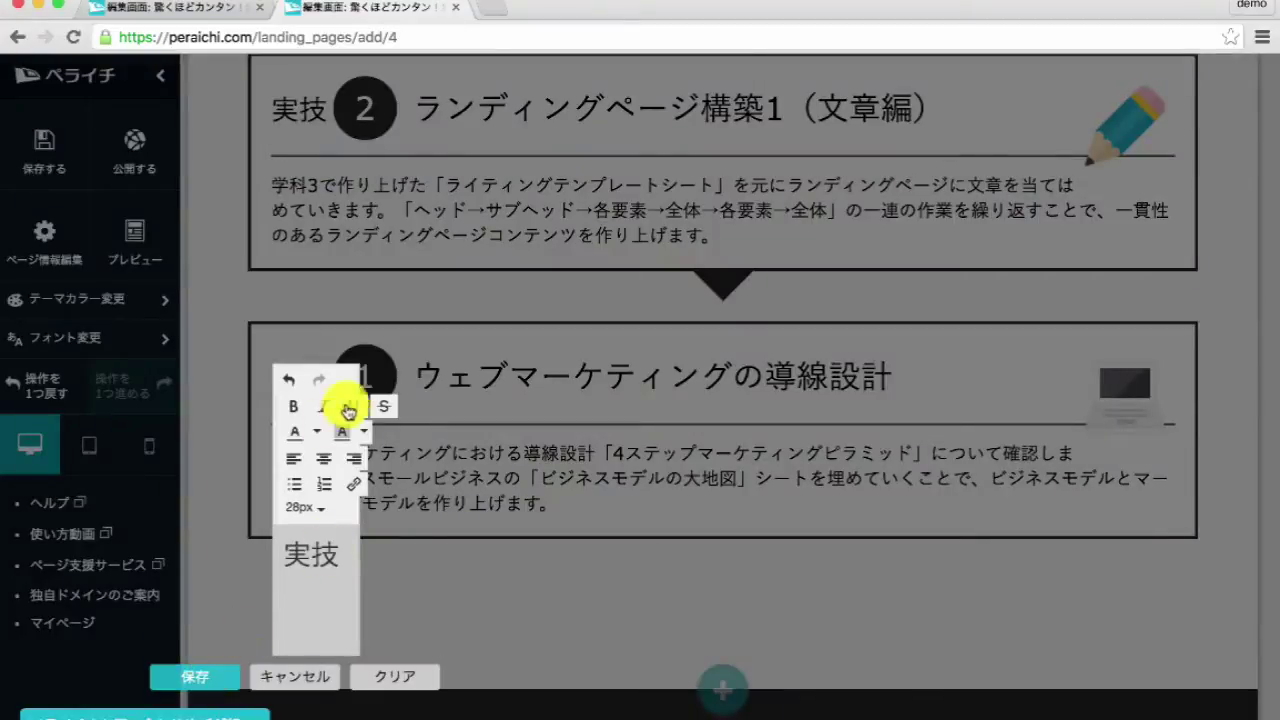
click(372, 385)
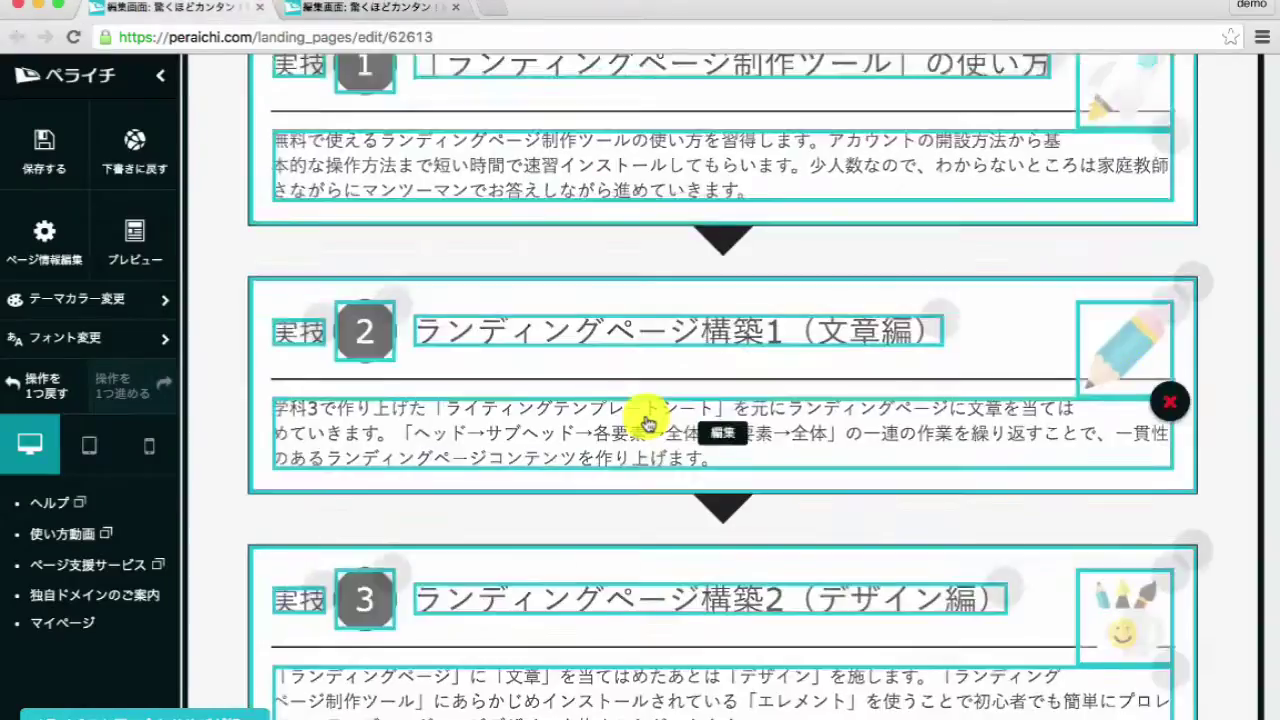
- Give the 実技3 block the title ランディングページ構築2（デザイン編）
click(657, 406)
key(super+c)
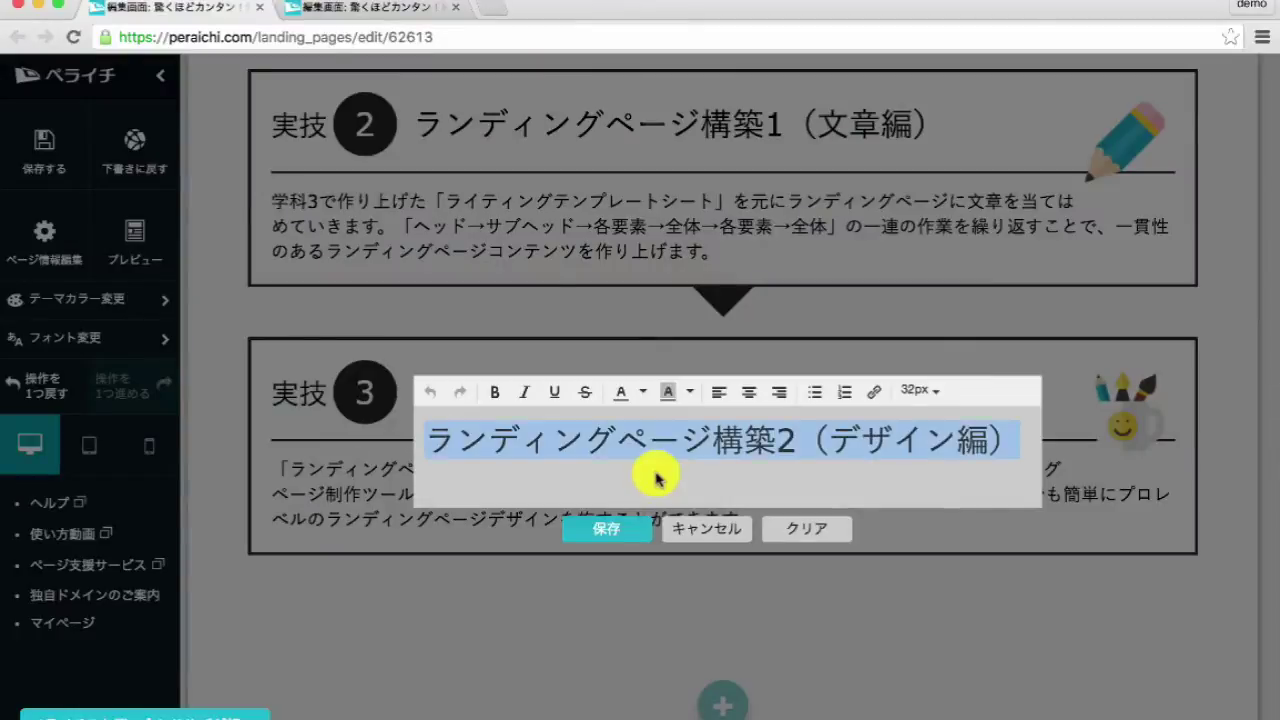
click(694, 549)
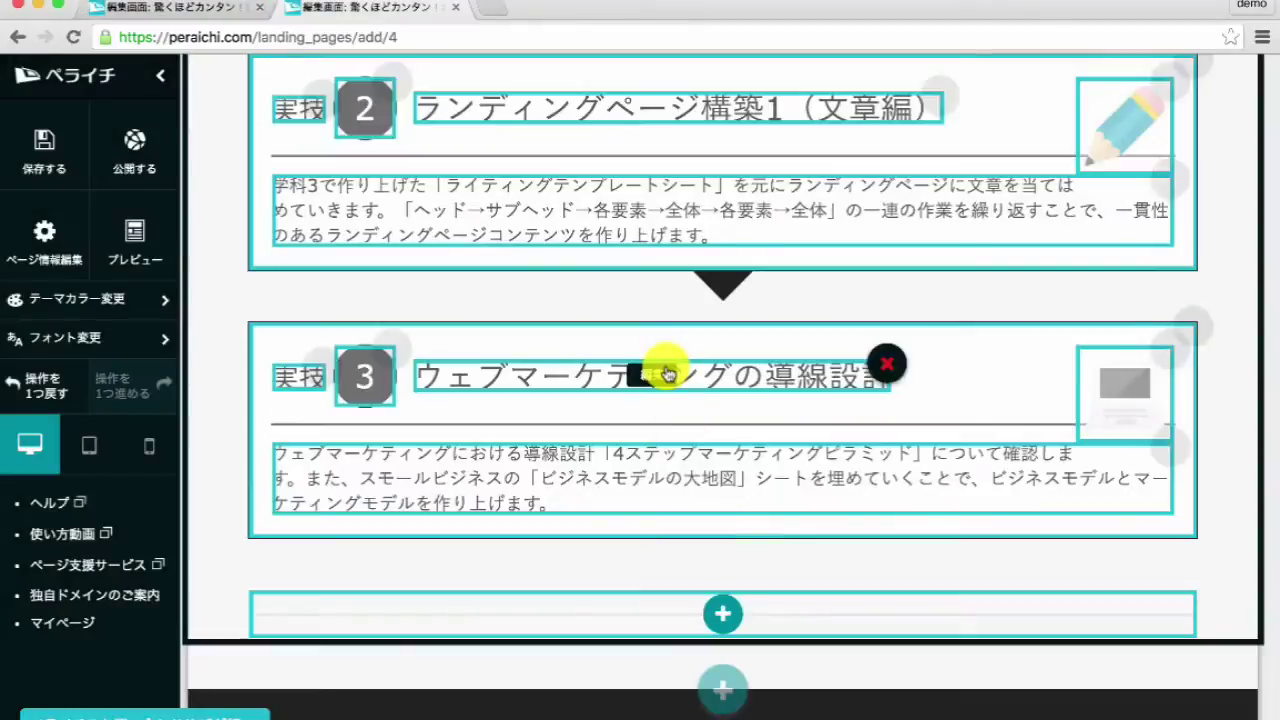
click(660, 450)
key(super+a)
key(super+v)
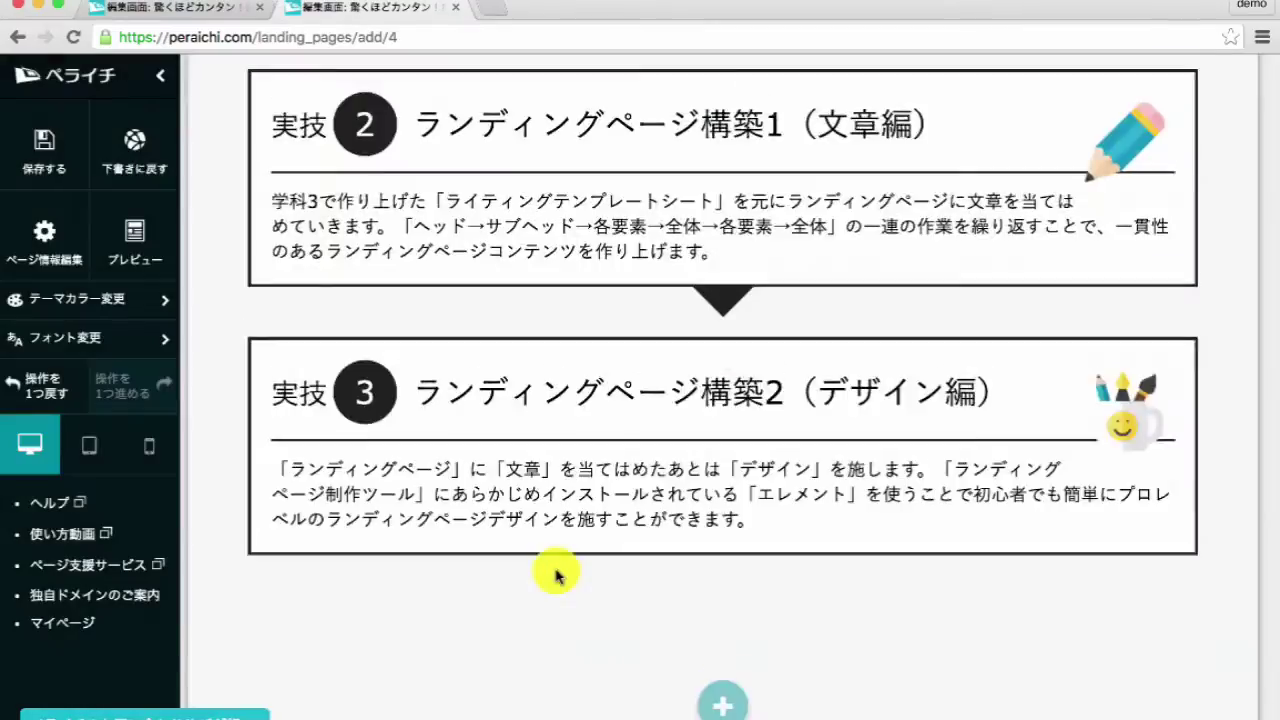
click(557, 490)
- Replace the 実技3 body text with the copied design-edition paragraph
key(super+a)
key(super+c)
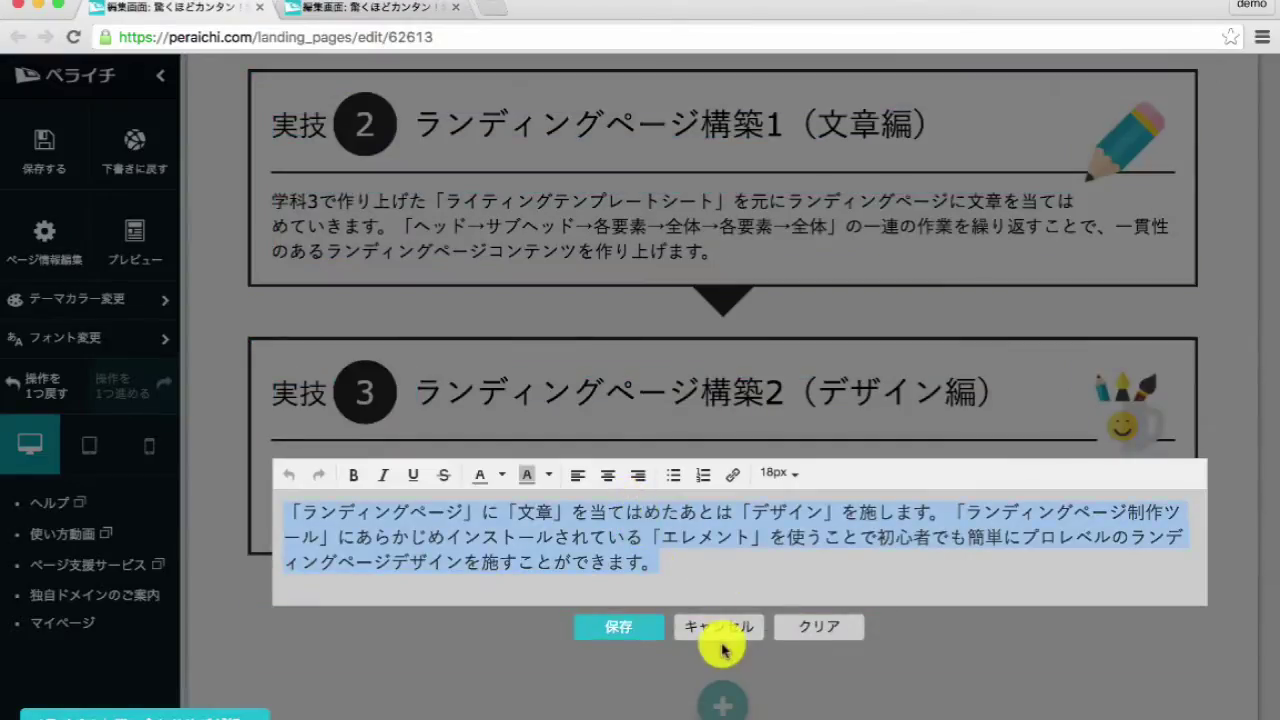
key(ctrl+Tab)
click(692, 517)
key(super+a)
key(super+v)
click(650, 610)
- Set the 実技3 picture to the smiling art-supplies mug icon
click(1118, 388)
scroll(642, 370, down, 2)
click(642, 343)
- Copy the workshop-benefits ribbon heading text from the reference page
key(ctrl+Tab)
scroll(634, 397, down, 4)
click(710, 340)
key(super+a)
key(super+c)
click(718, 461)
key(ctrl+Tab)
click(725, 598)
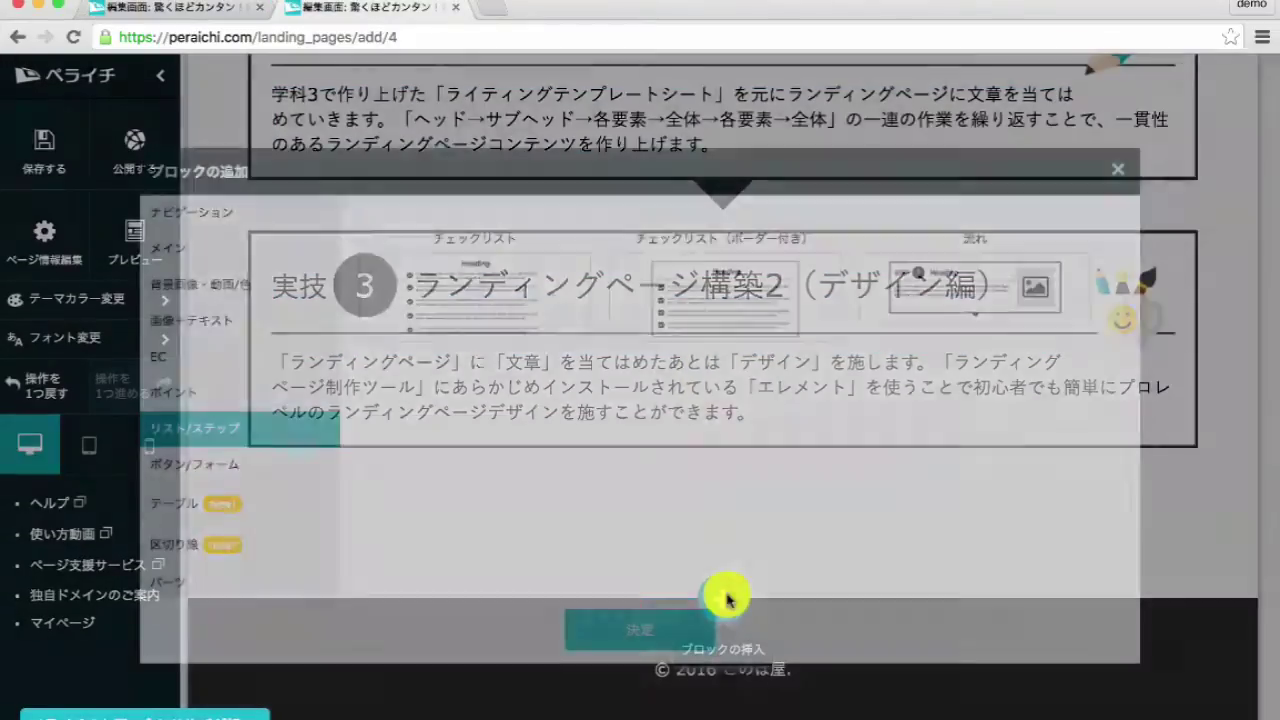
- Add a Parts ribbon heading with the pasted workshop-benefits text at 28px
click(240, 577)
click(722, 271)
click(650, 627)
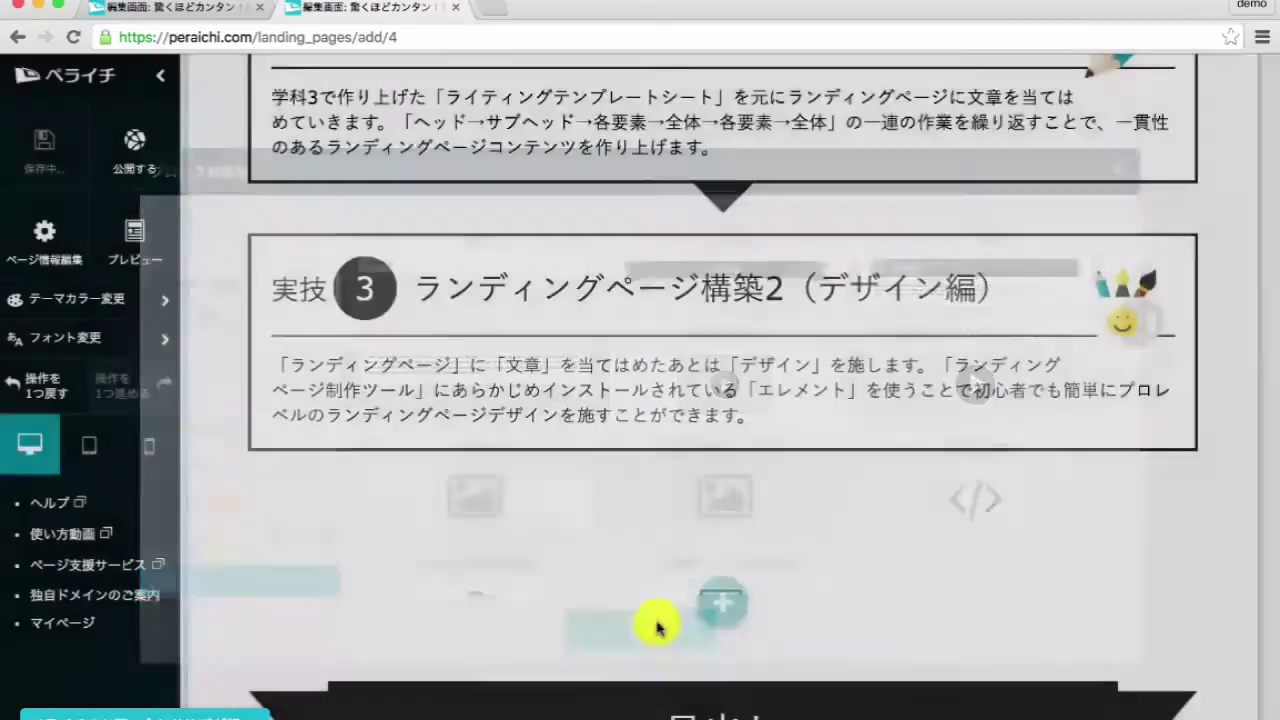
click(690, 557)
key(super+v)
click(836, 486)
click(849, 371)
click(618, 665)
- Copy the reference checklist heading and add a bordered List/Step checklist block
scroll(710, 549, down, 3)
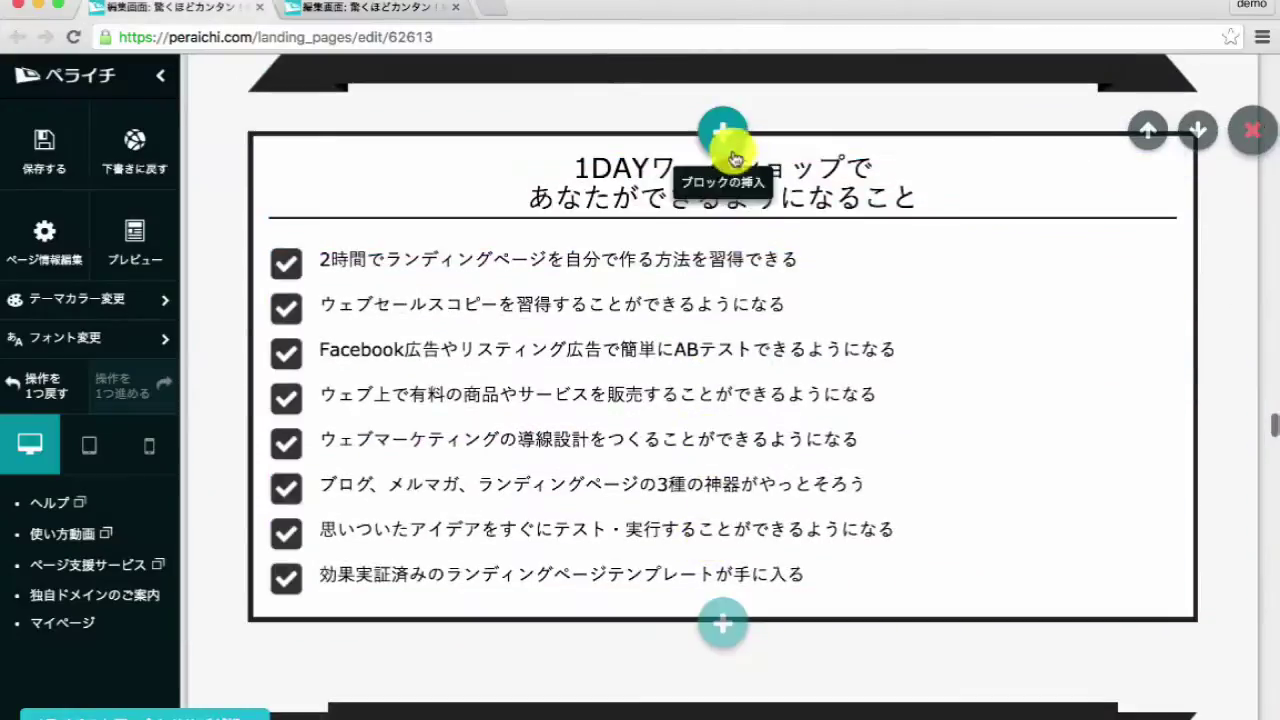
click(811, 251)
triple_click(815, 258)
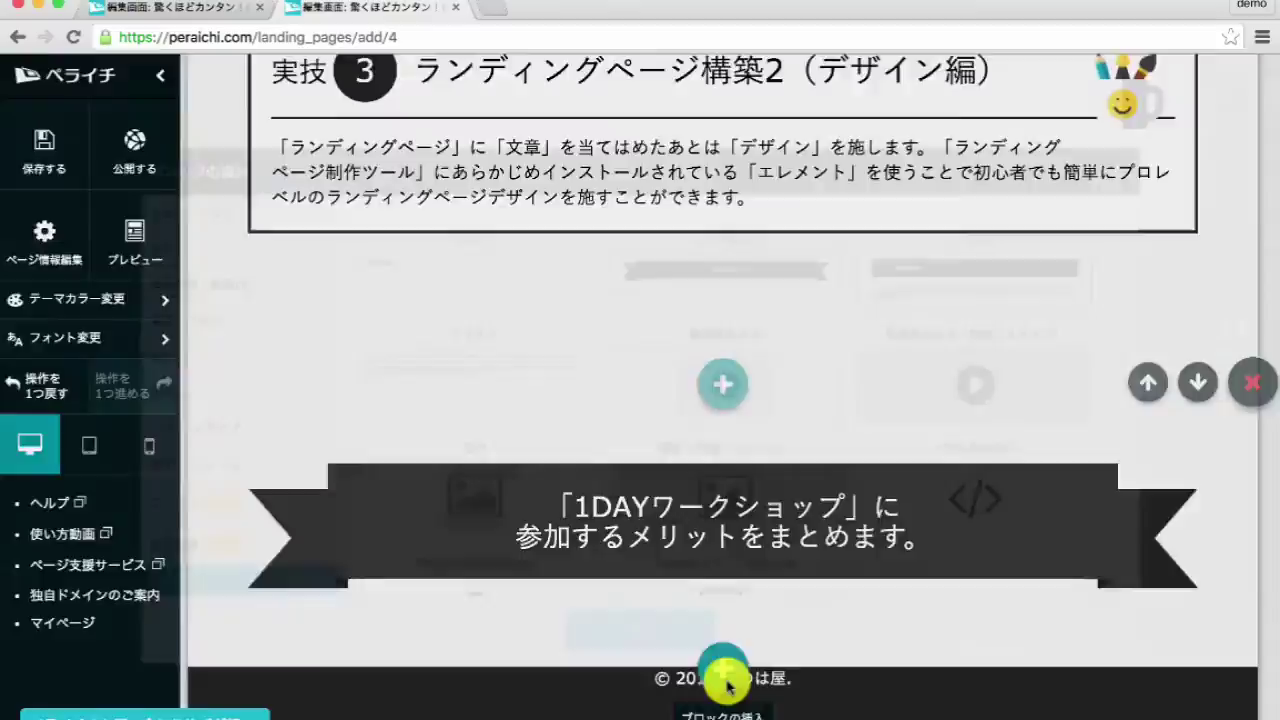
click(723, 677)
click(270, 428)
click(725, 300)
click(691, 636)
- Title the checklist 1DAYワークショップで あなたができるようになること and adjust its font size
scroll(720, 500, down, 3)
click(778, 441)
key(ctrl+a)
key(ctrl+v)
click(797, 621)
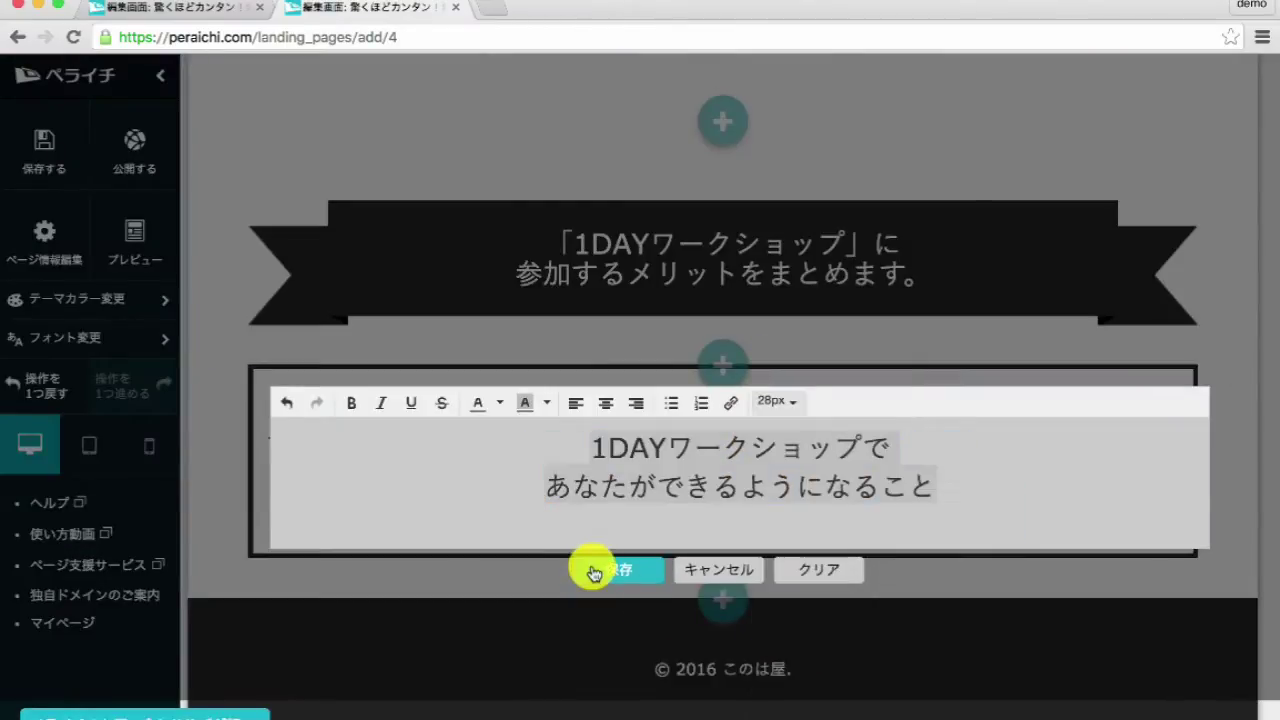
click(592, 580)
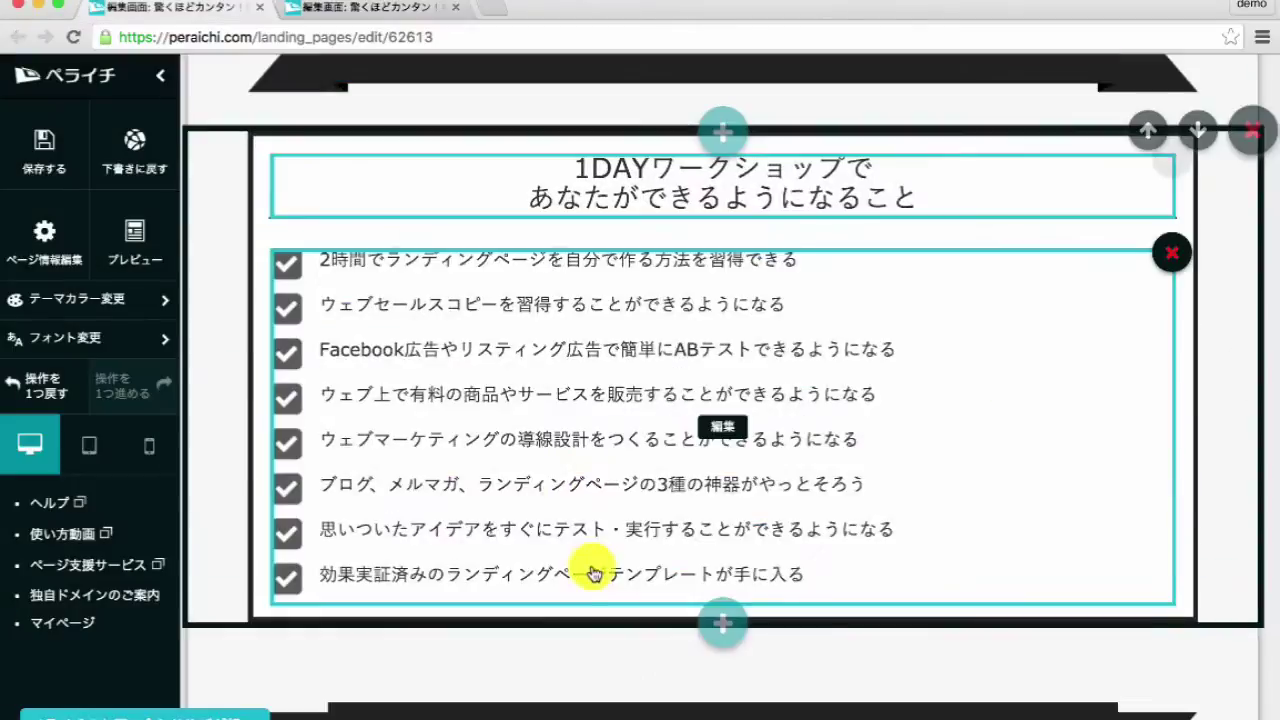
- Fill the checklist with the eight copied benefit items at 18px
click(592, 494)
key(ctrl+a)
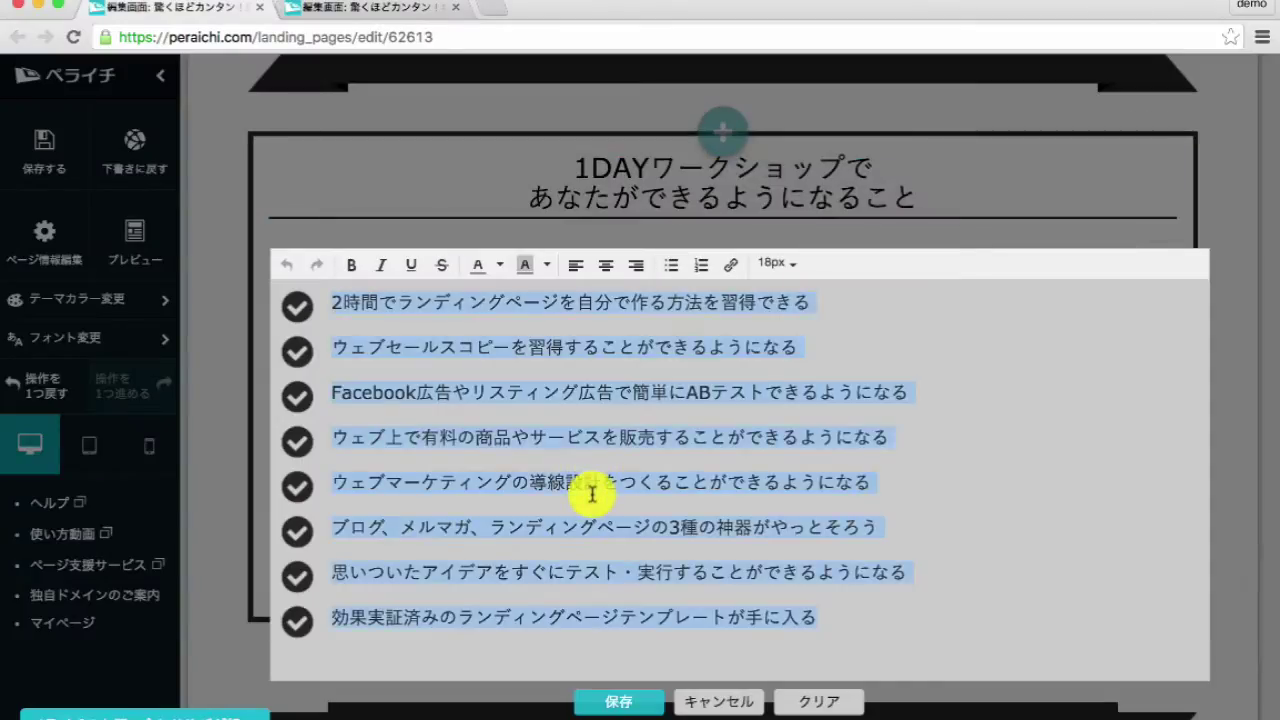
click(728, 700)
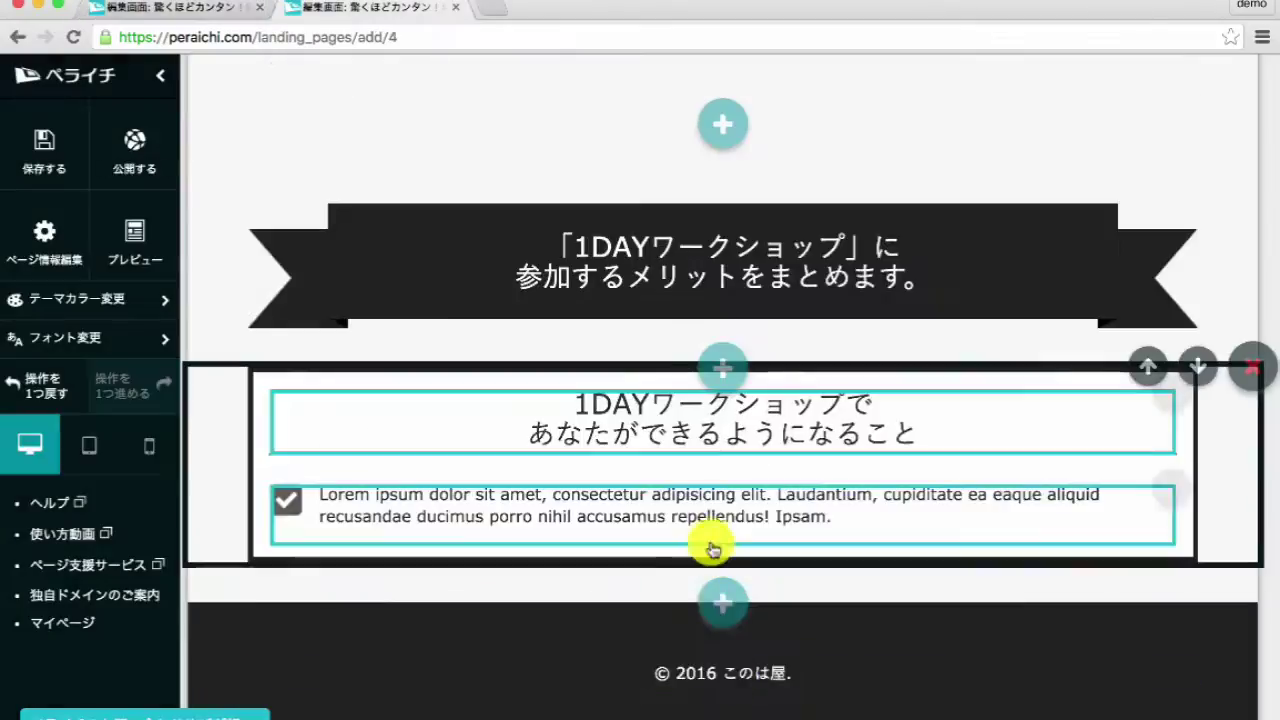
click(695, 555)
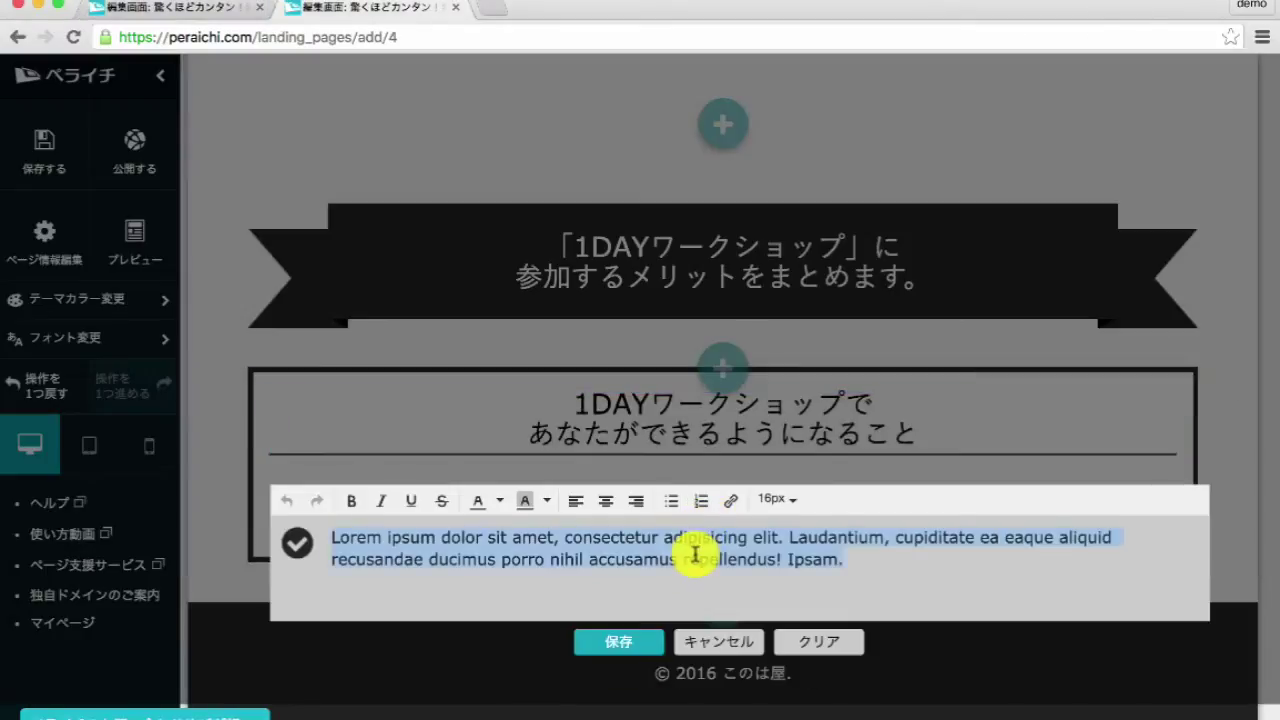
key(ctrl+v)
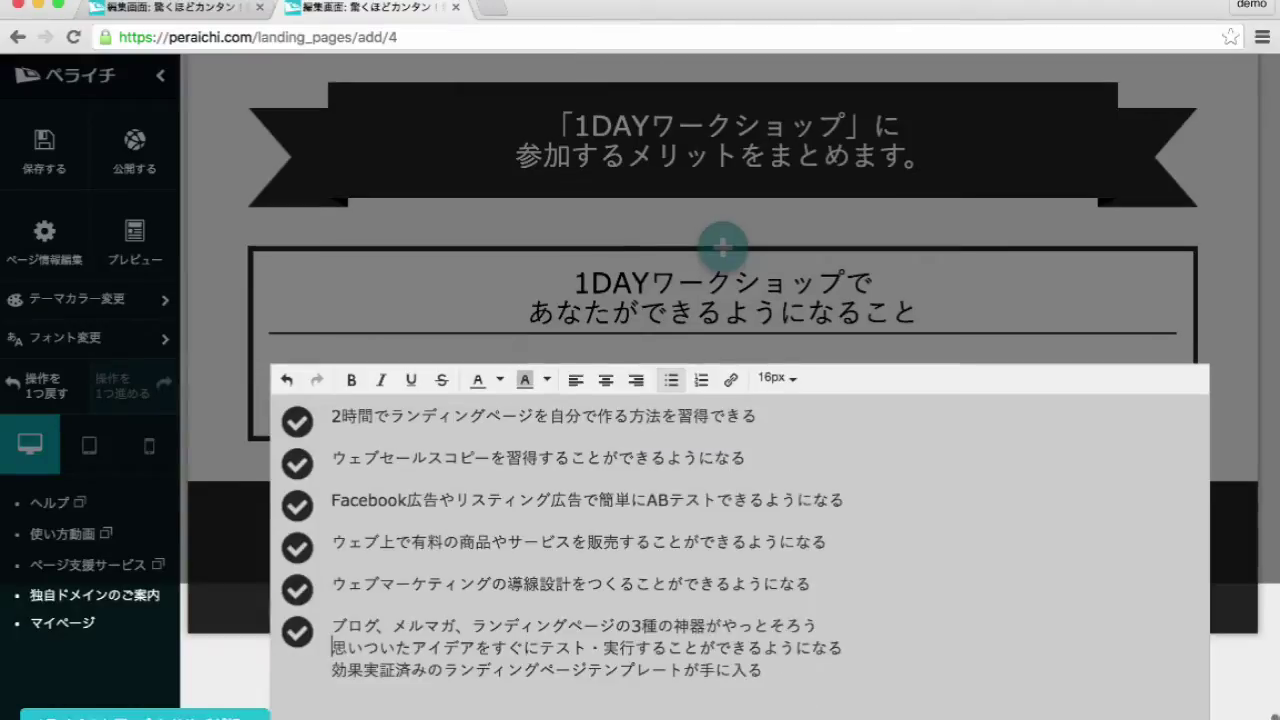
key(ctrl+a)
click(777, 378)
click(771, 486)
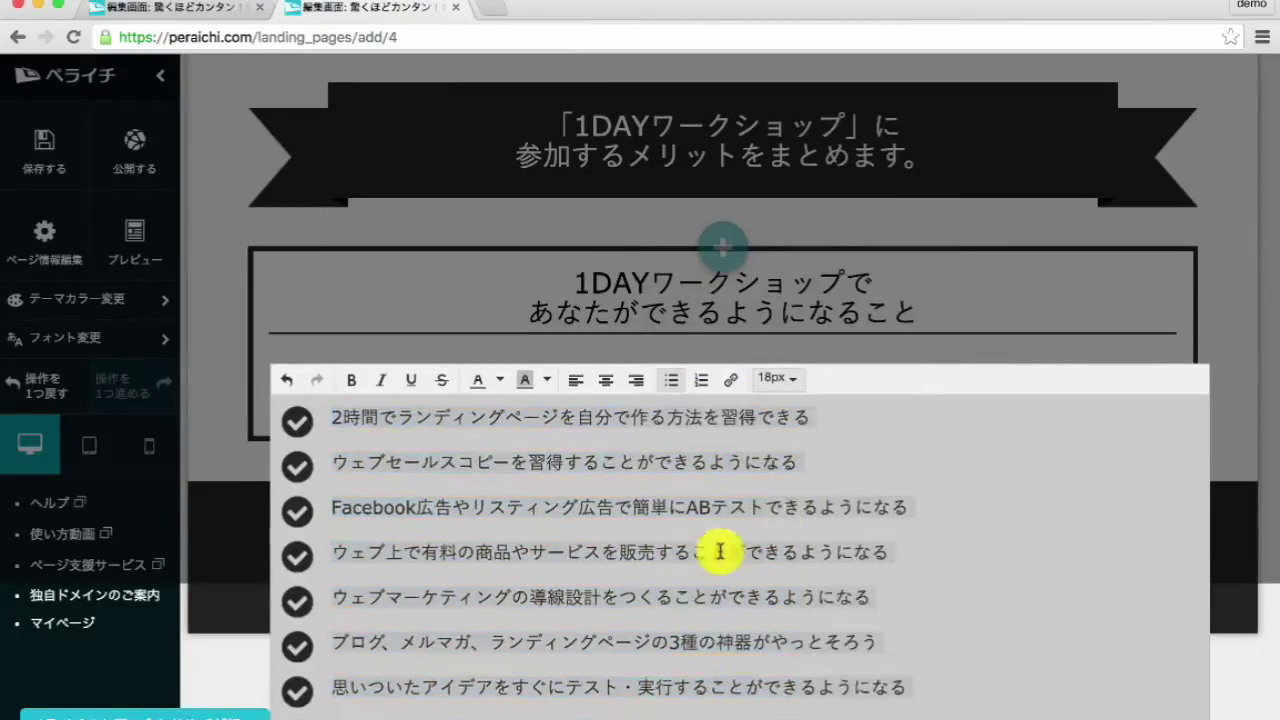
click(723, 549)
- Look up the profile-section heading on the reference page
scroll(635, 519, down, 5)
click(709, 400)
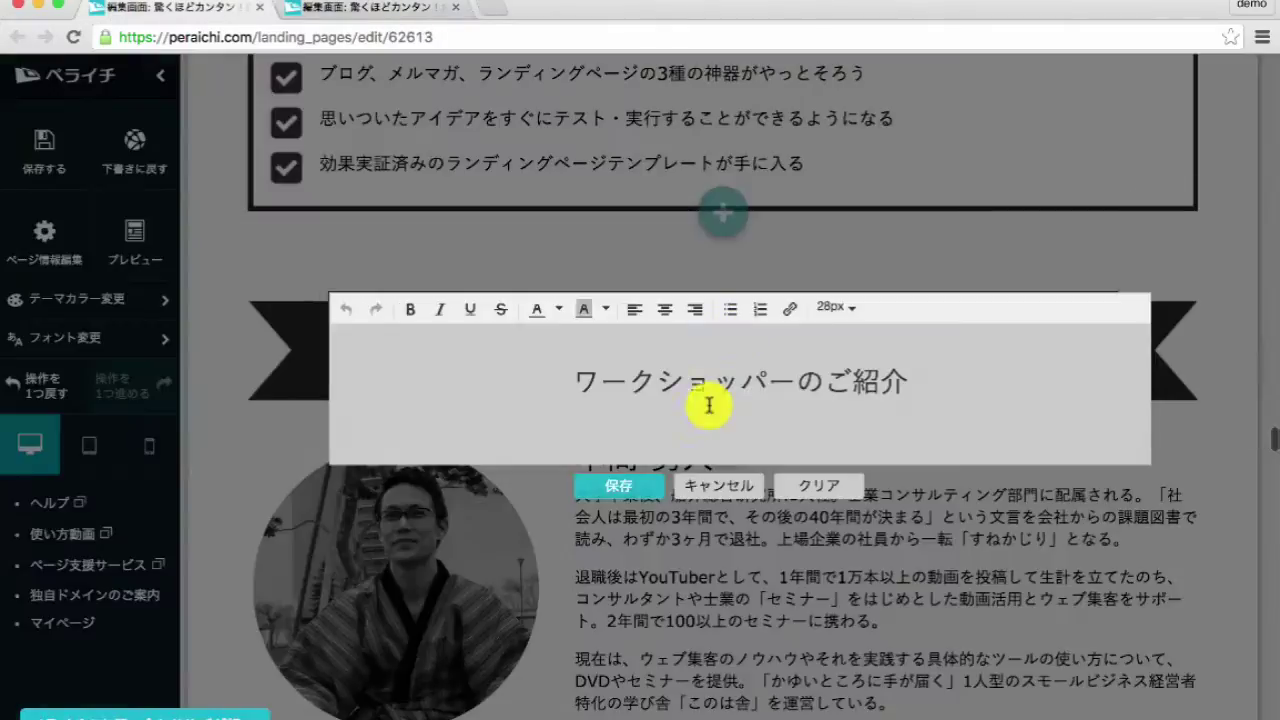
click(715, 487)
scroll(714, 560, down, 2)
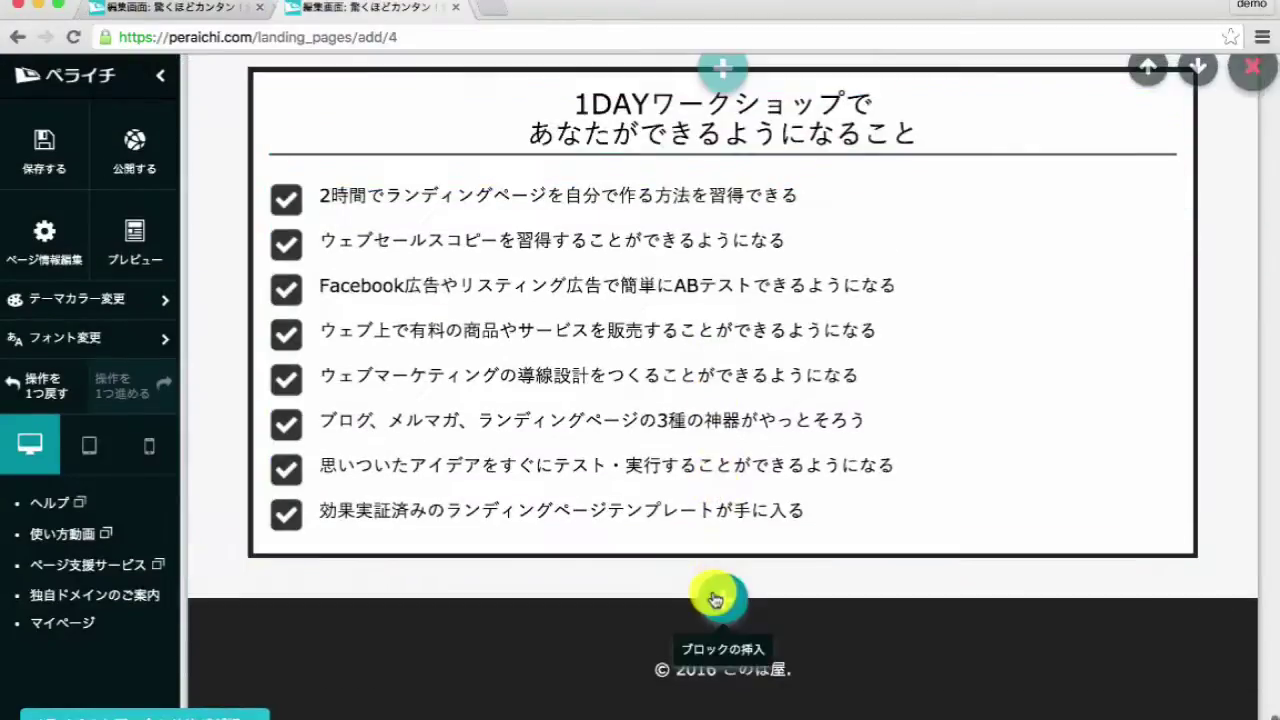
- Add a ribbon heading reading ワークショッパーのご紹介 at 28px below the checklist
click(714, 591)
click(200, 581)
click(725, 280)
click(645, 630)
scroll(651, 630, down, 2)
click(703, 563)
key(ctrl+a)
key(ctrl+v)
click(836, 486)
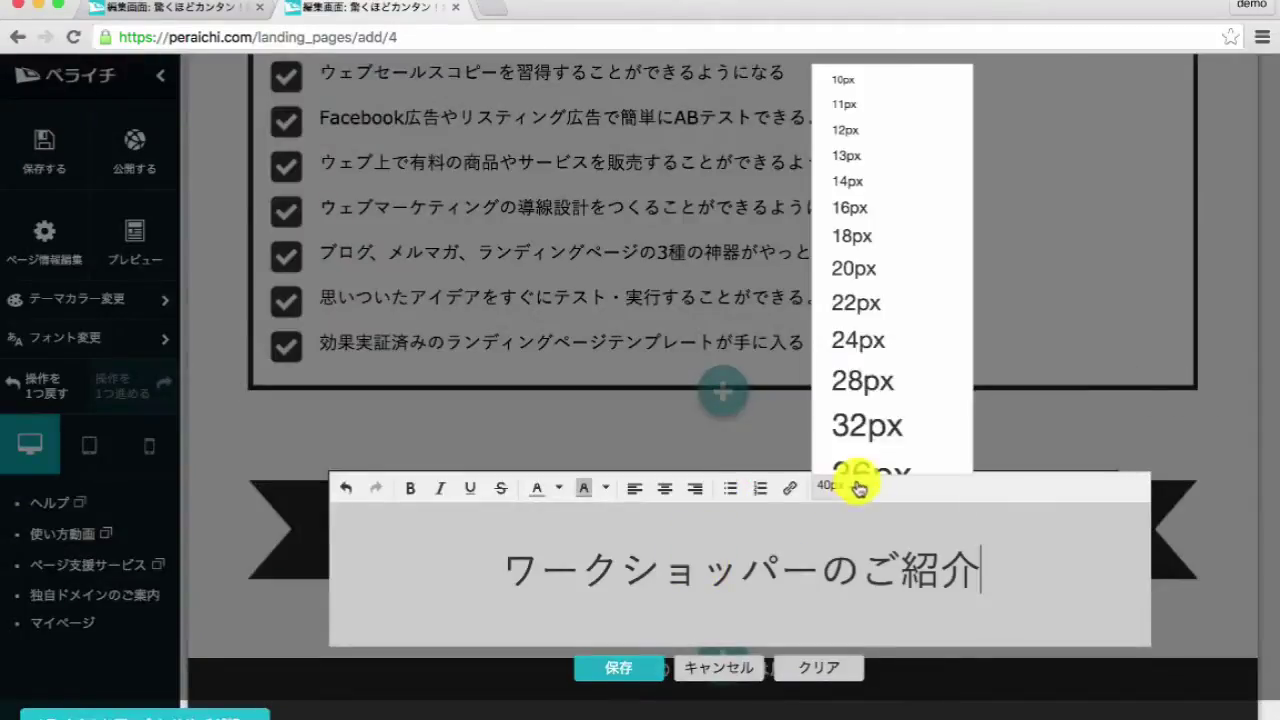
click(860, 379)
click(628, 645)
- Add a single-row image-and-text block below the profile heading
scroll(720, 428, down, 2)
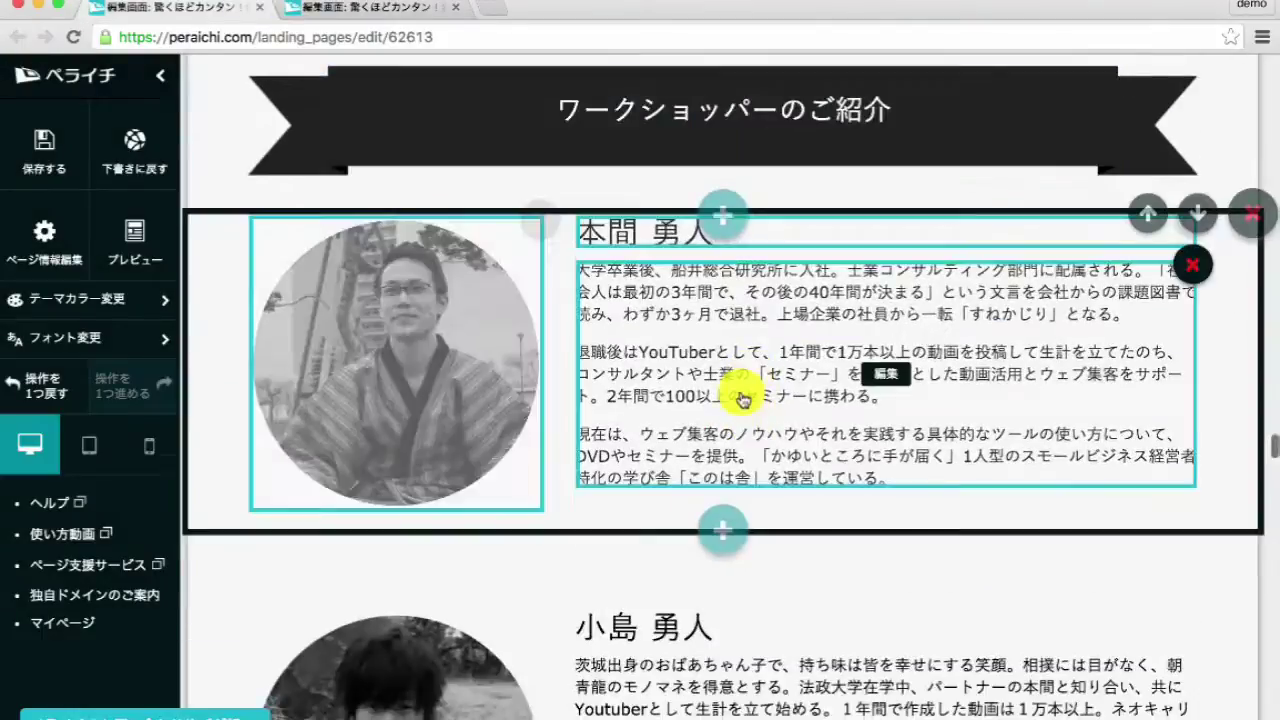
click(866, 240)
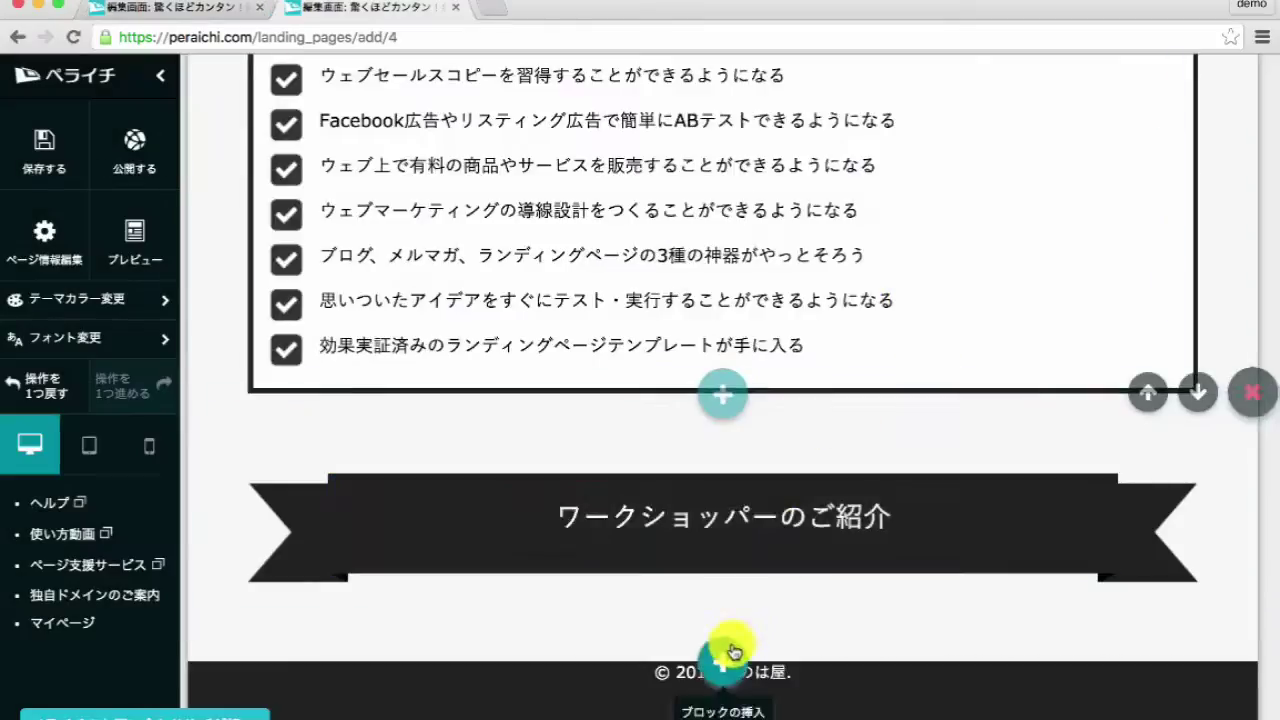
click(726, 650)
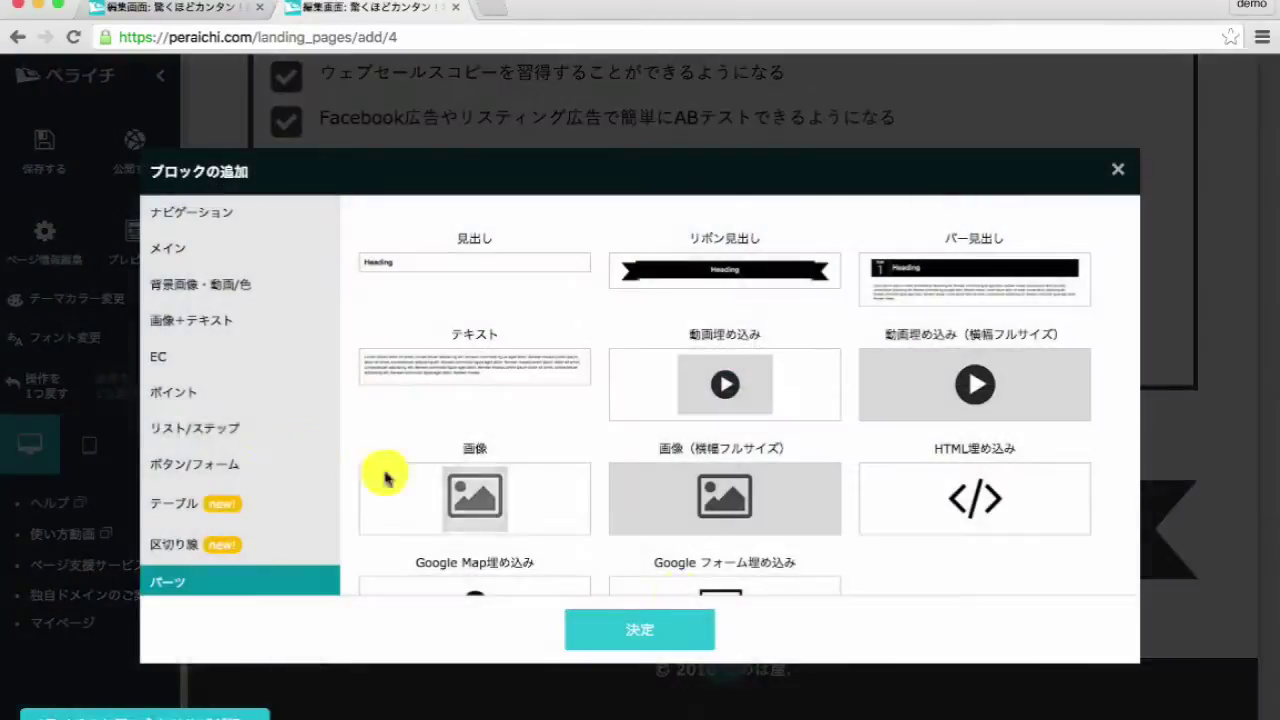
click(195, 342)
click(923, 451)
click(655, 630)
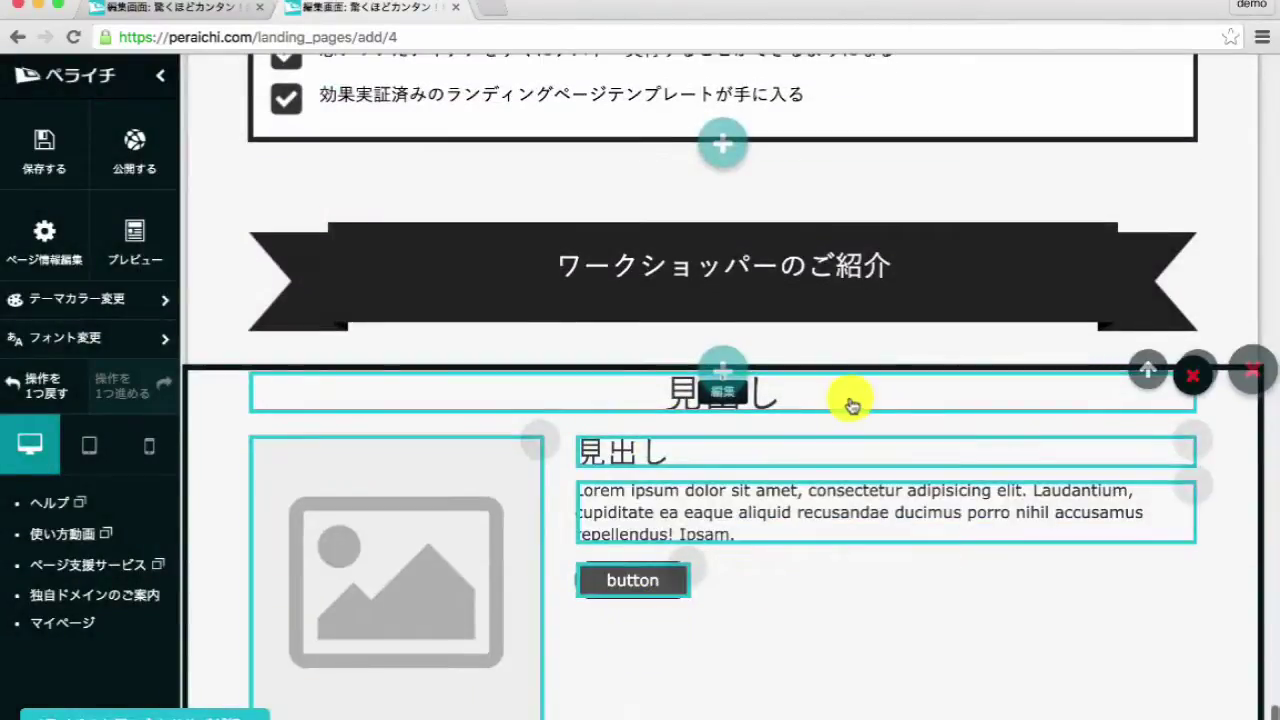
- Enter the first workshop leader's name as the block's heading
click(851, 404)
key(BackSpace)
key(BackSpace)
key(BackSpace)
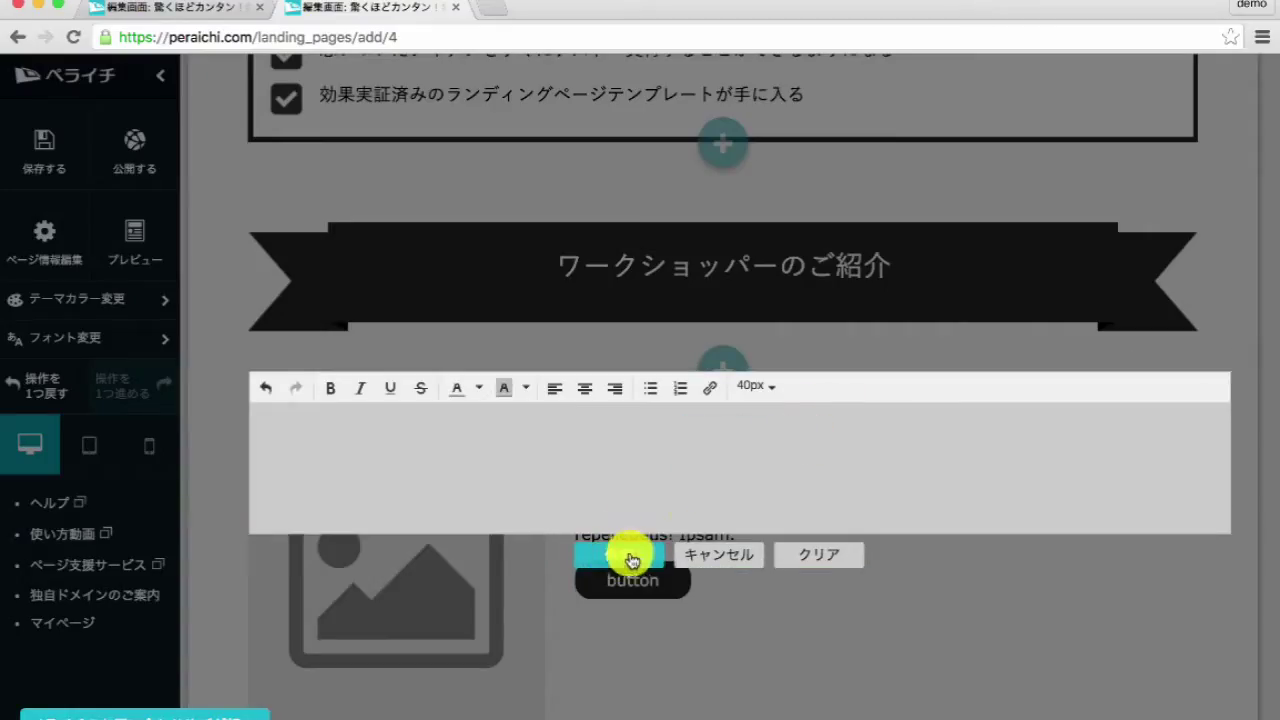
click(615, 560)
click(725, 457)
key(BackSpace)
key(BackSpace)
key(BackSpace)
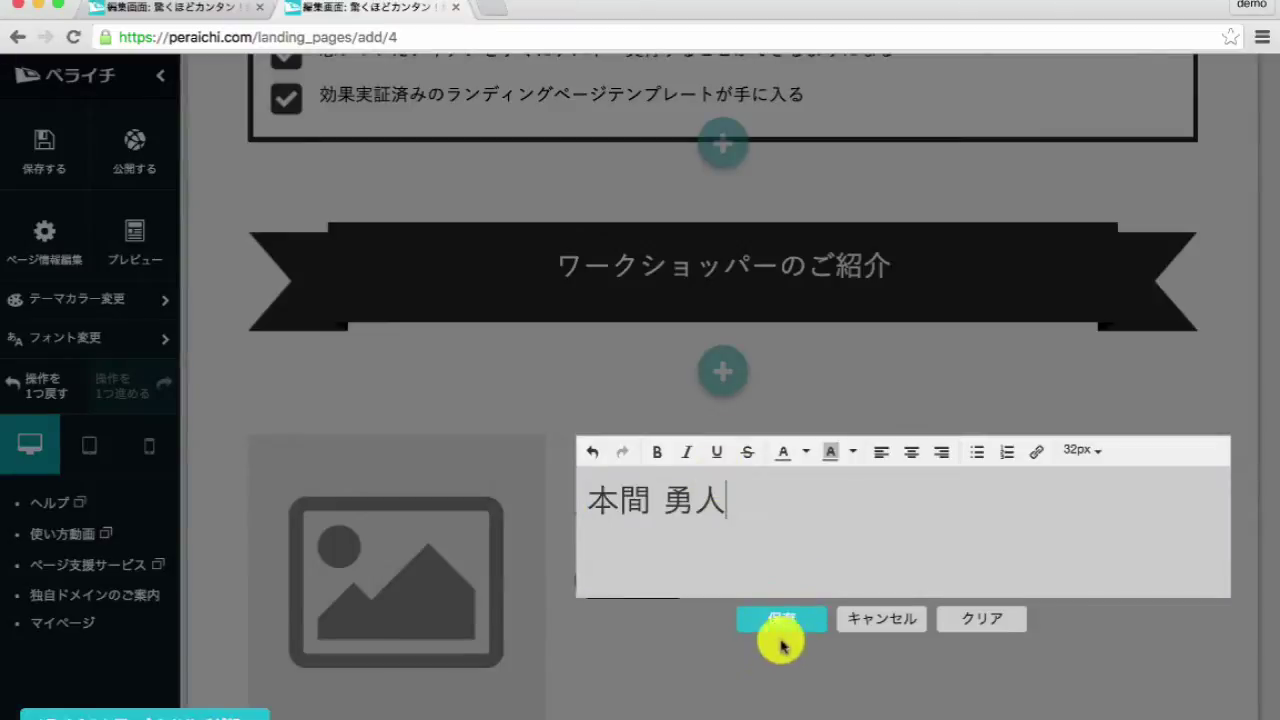
click(787, 599)
- Set the block's picture to the leader's kimono portrait from マイライブラリ
click(371, 560)
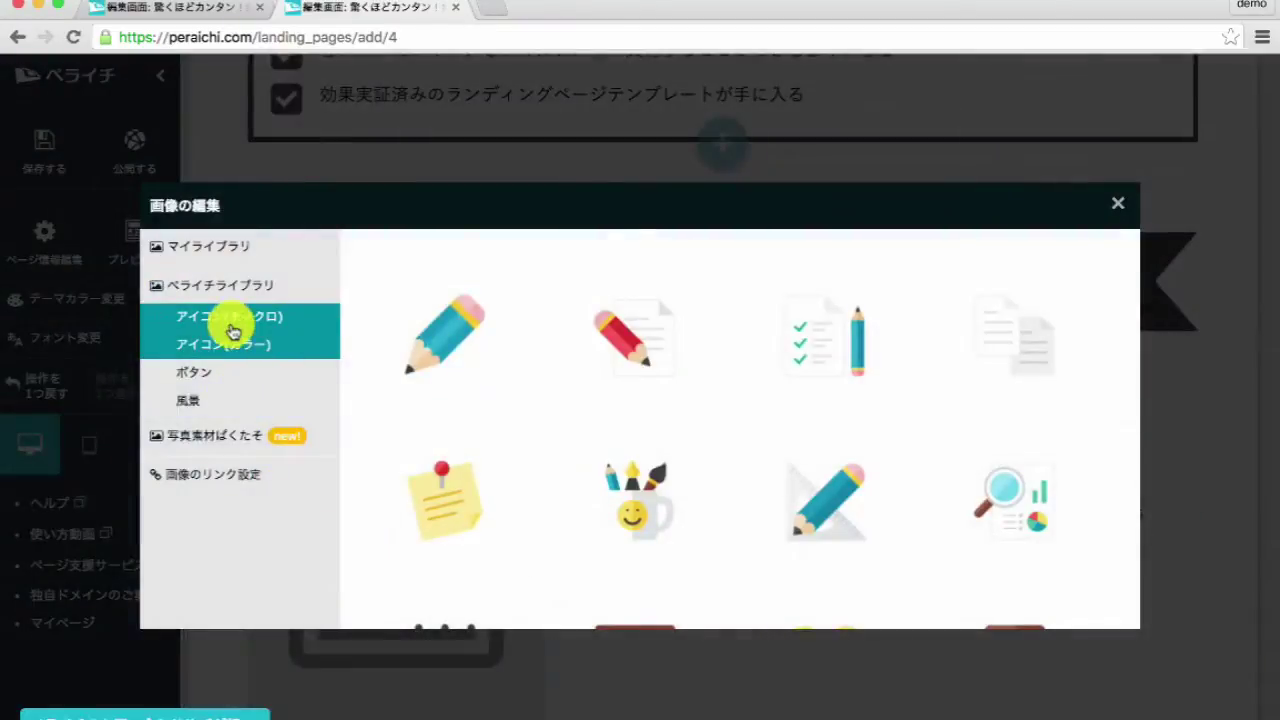
click(240, 260)
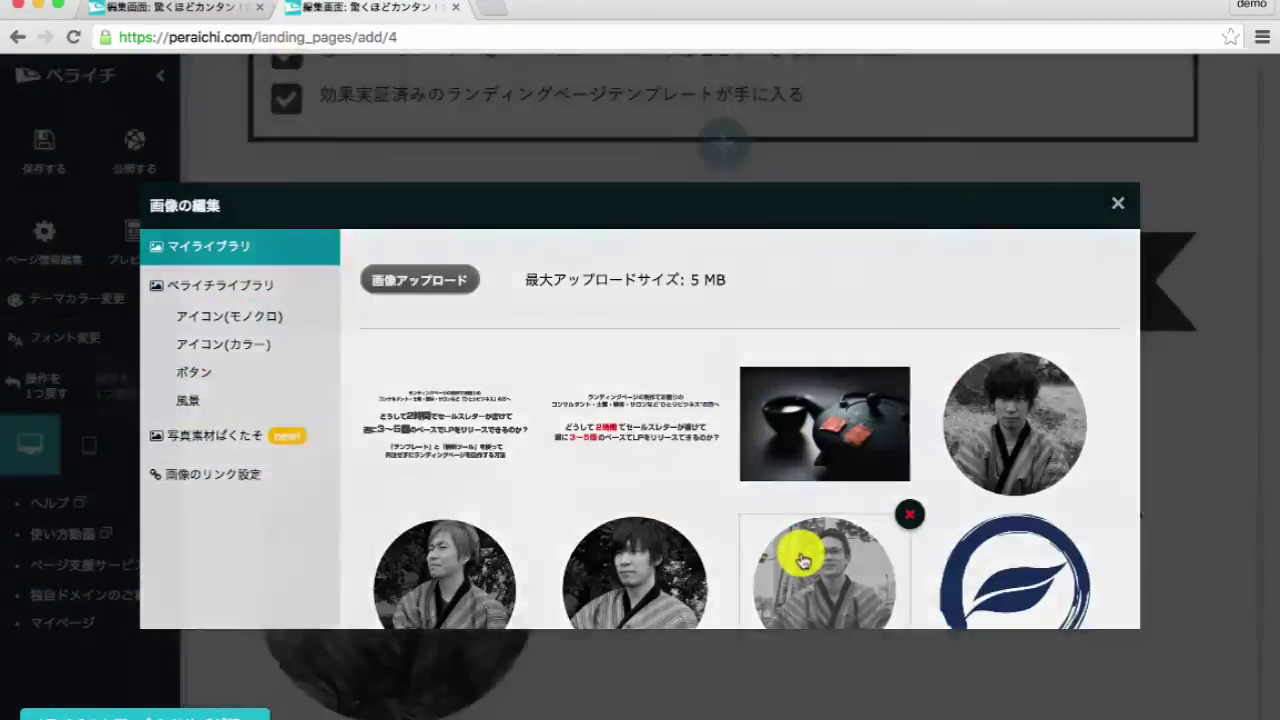
click(800, 551)
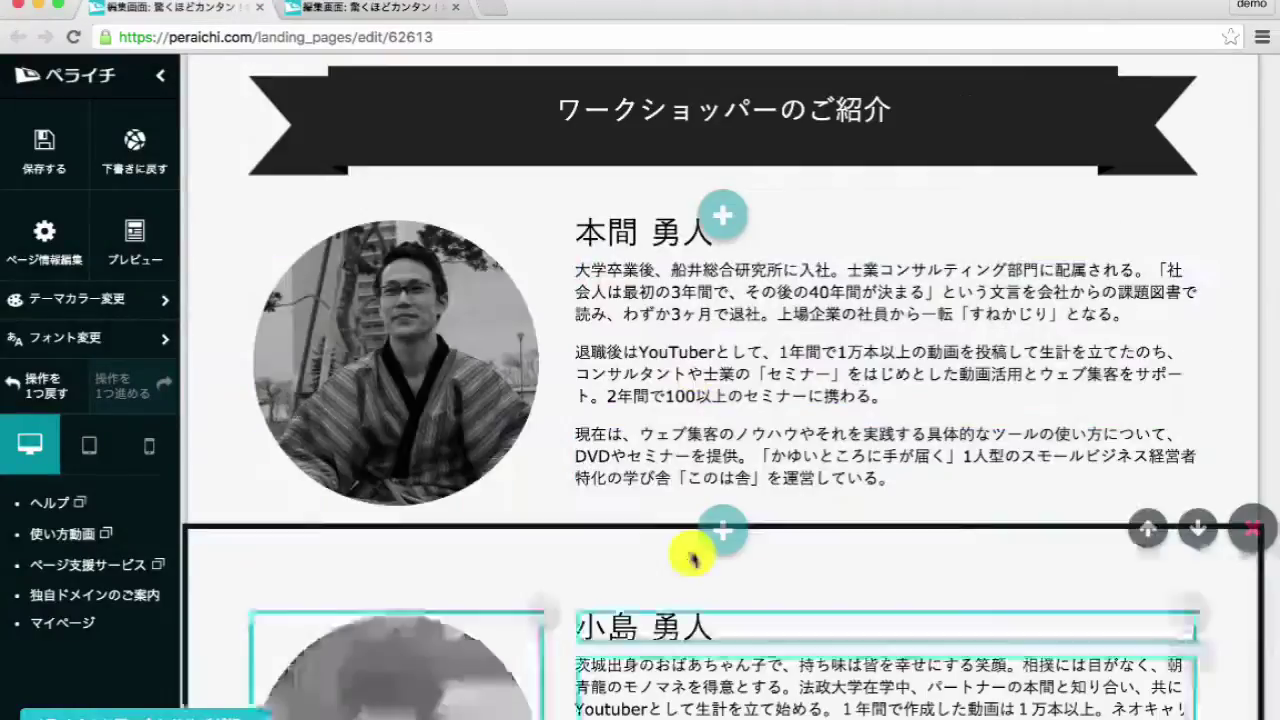
- Replace the placeholder paragraph with the leader's copied three-paragraph biography
click(617, 291)
key(super+a)
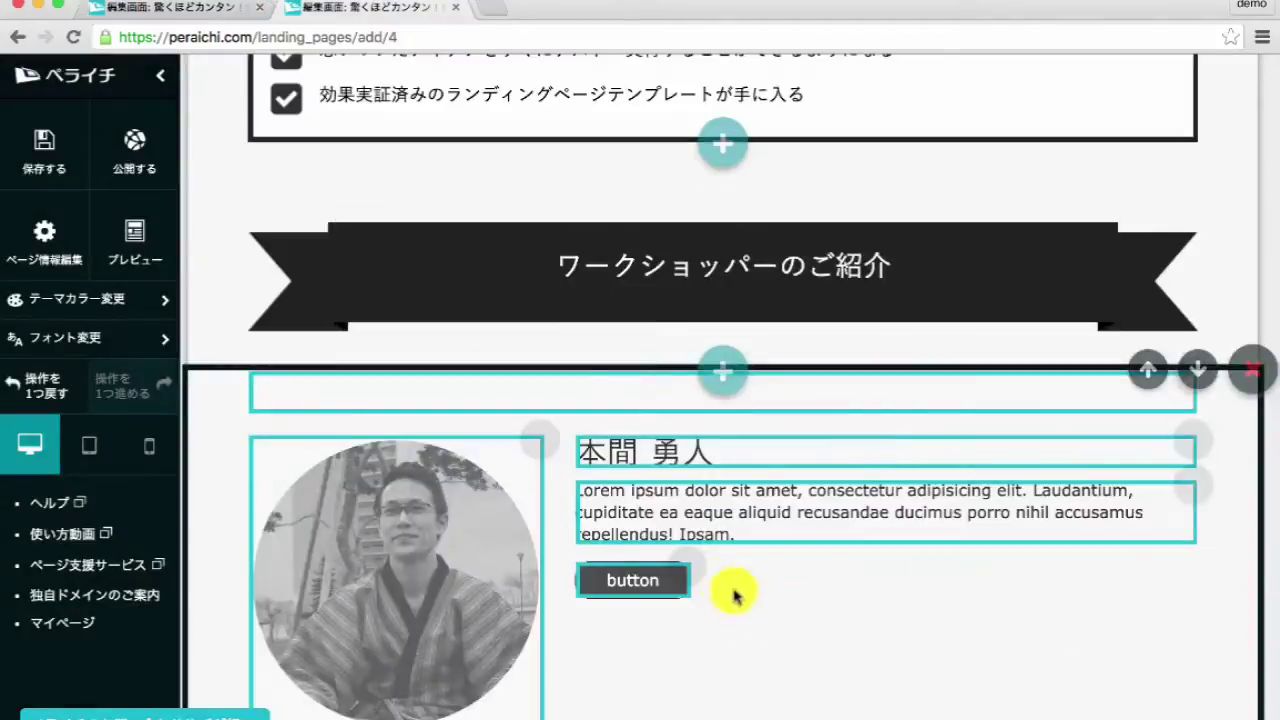
click(763, 520)
key(super+a)
key(super+v)
scroll(813, 615, down, 3)
click(777, 526)
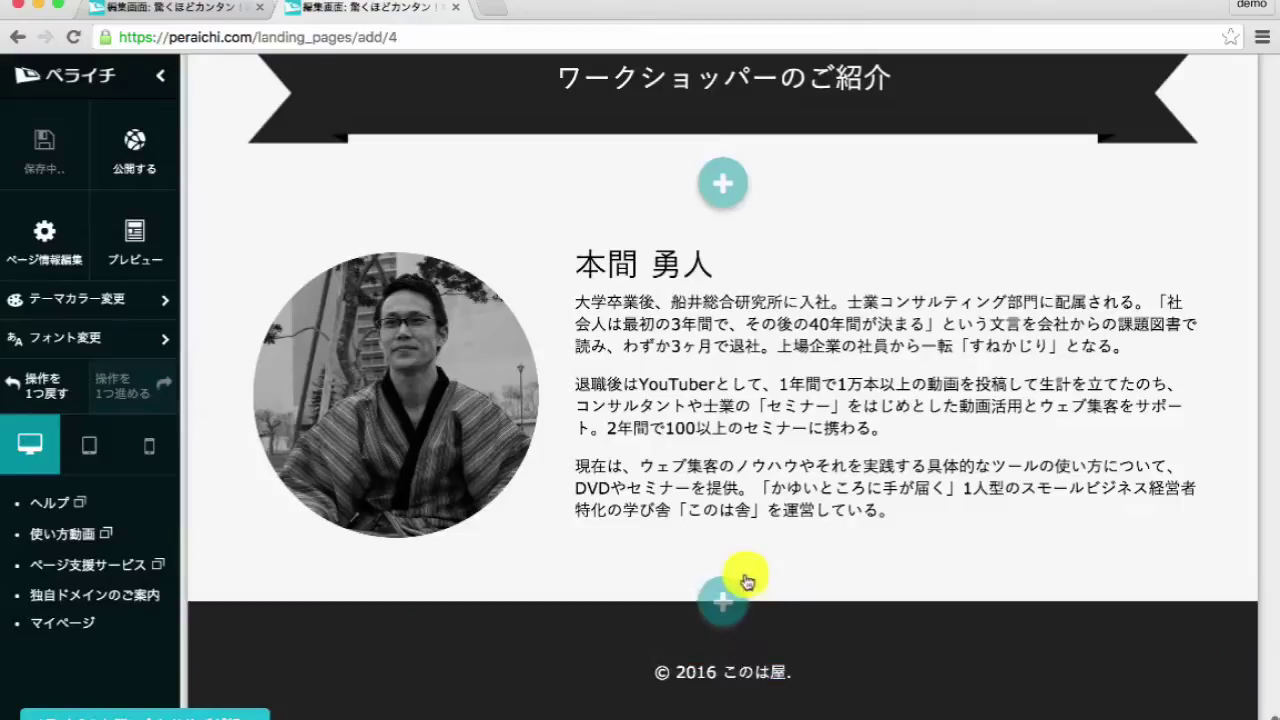
- Add a left-image single-row block, remove its extra top heading and confirm the portrait
click(719, 594)
click(880, 486)
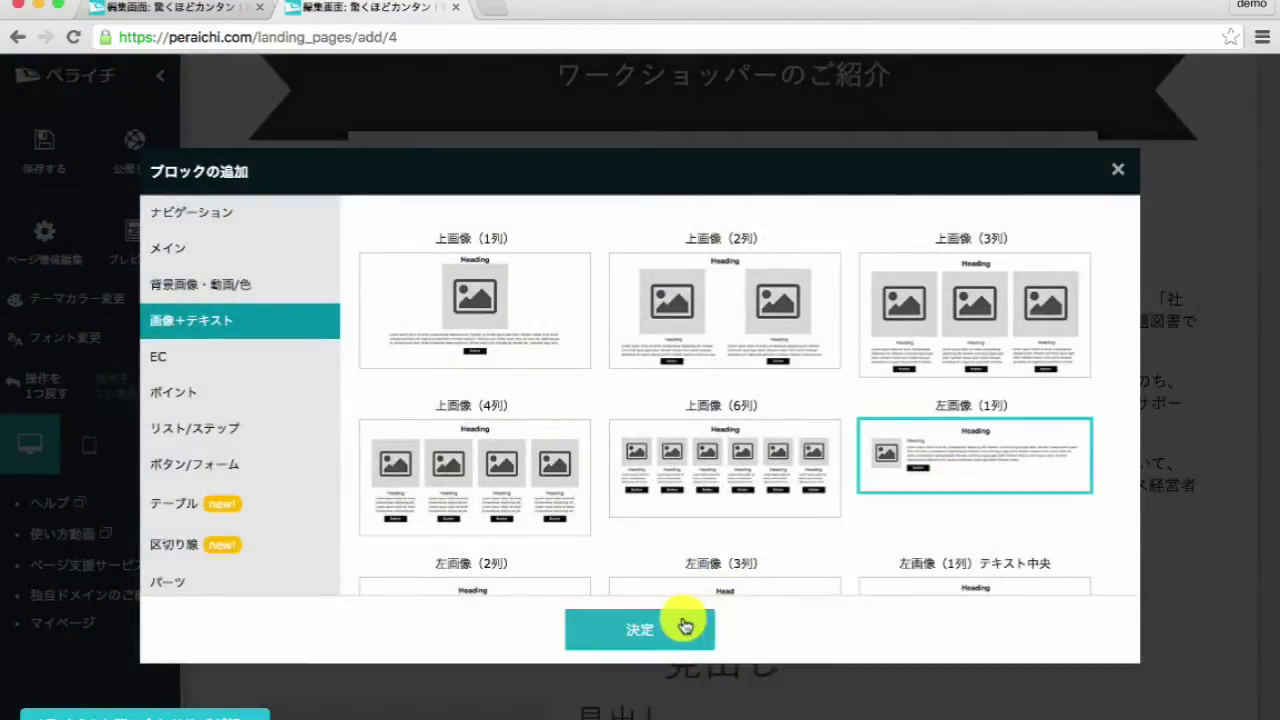
click(677, 620)
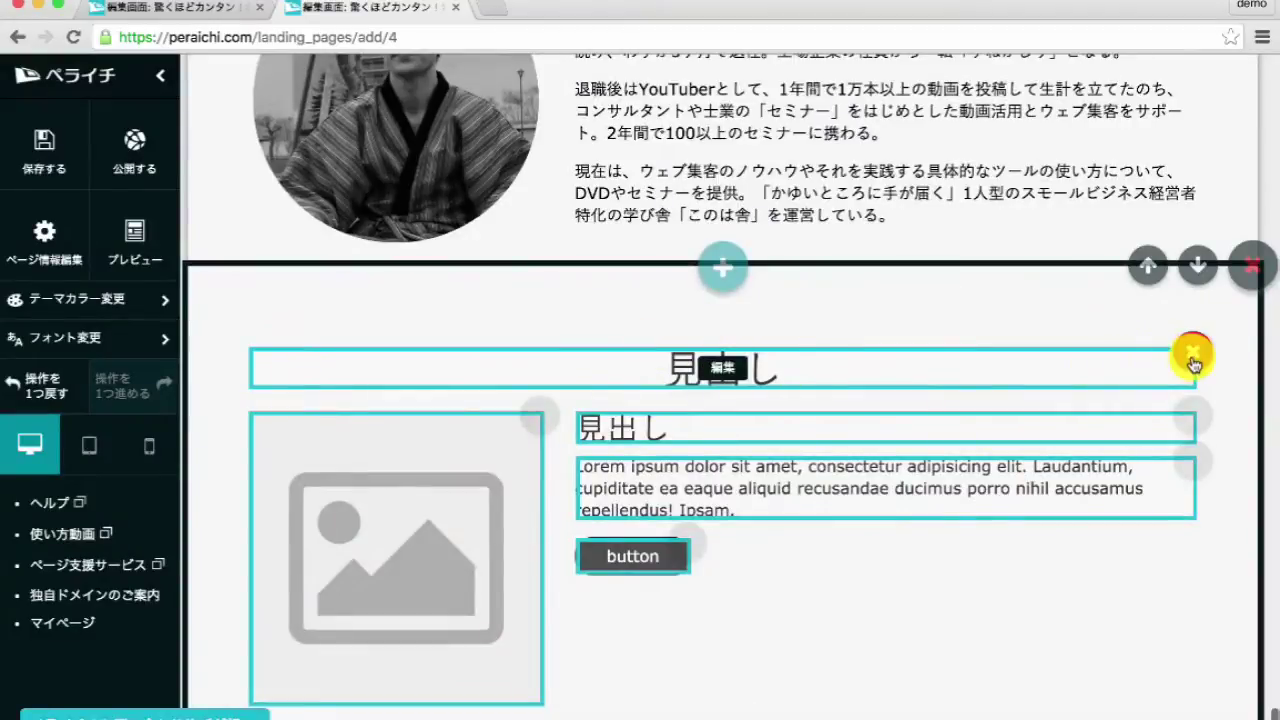
click(1193, 358)
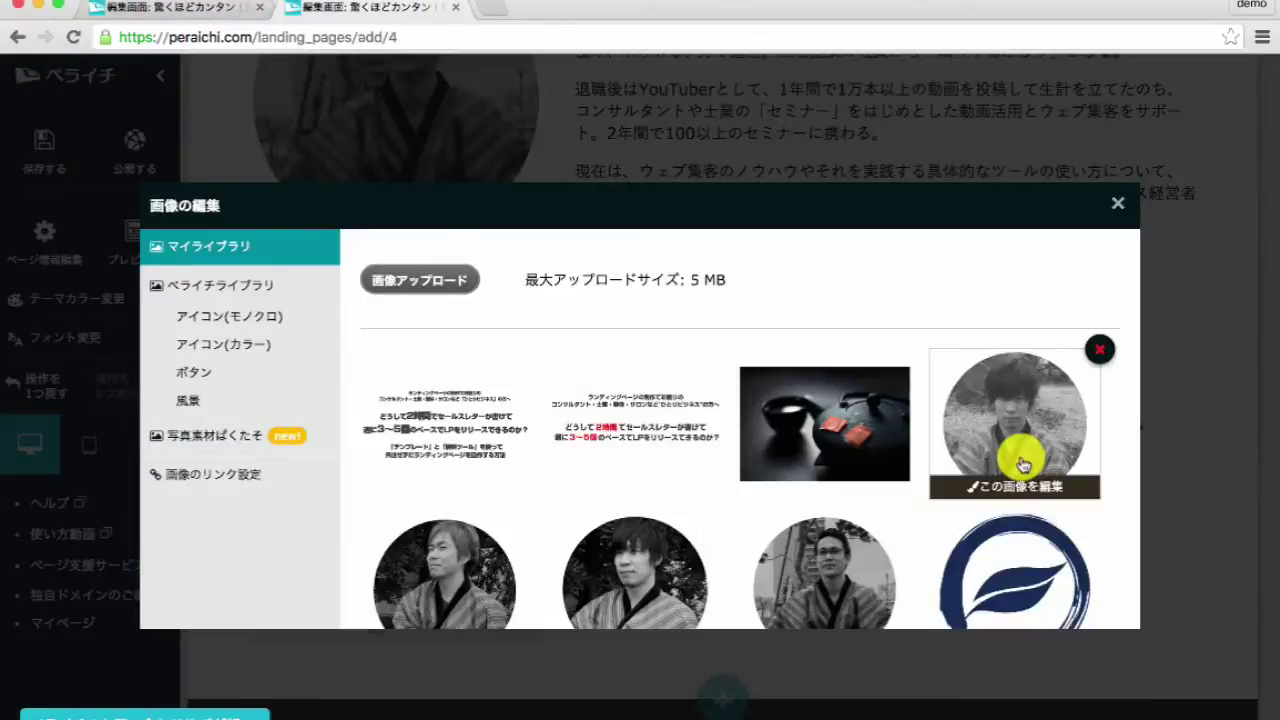
click(1022, 463)
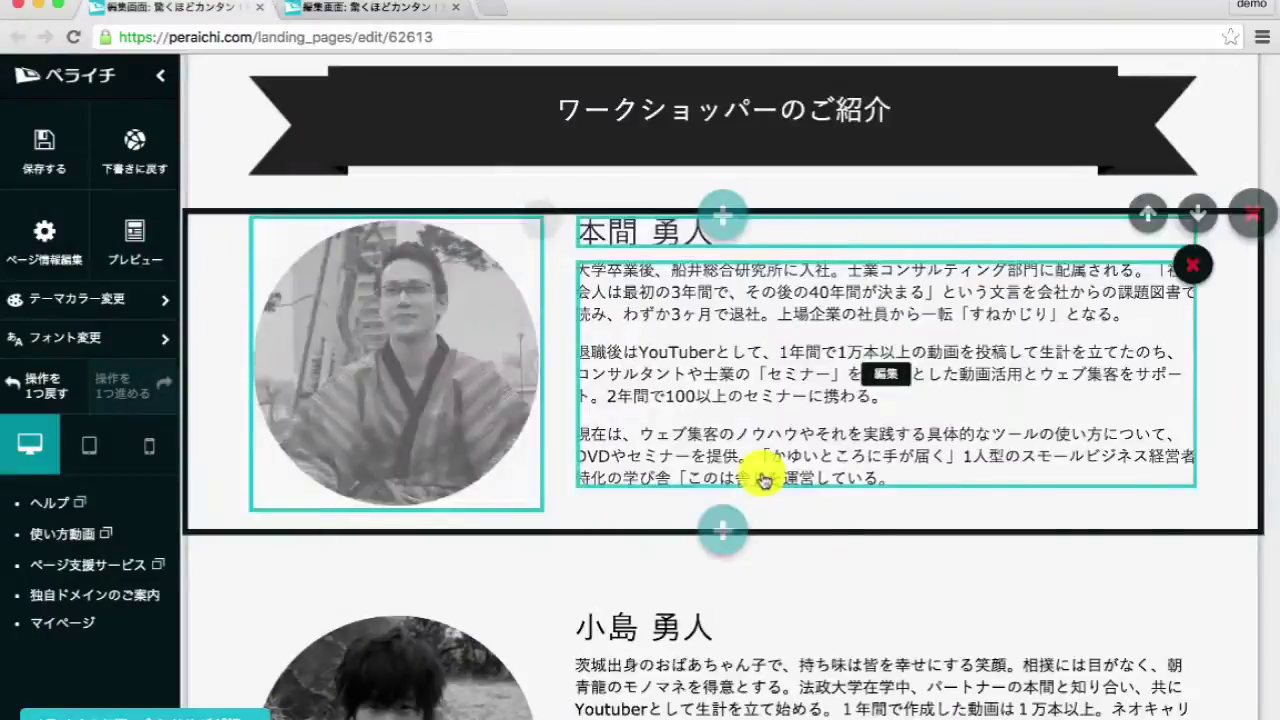
scroll(757, 477, down, 3)
- Set the block's heading to the second leader's copied name
click(666, 240)
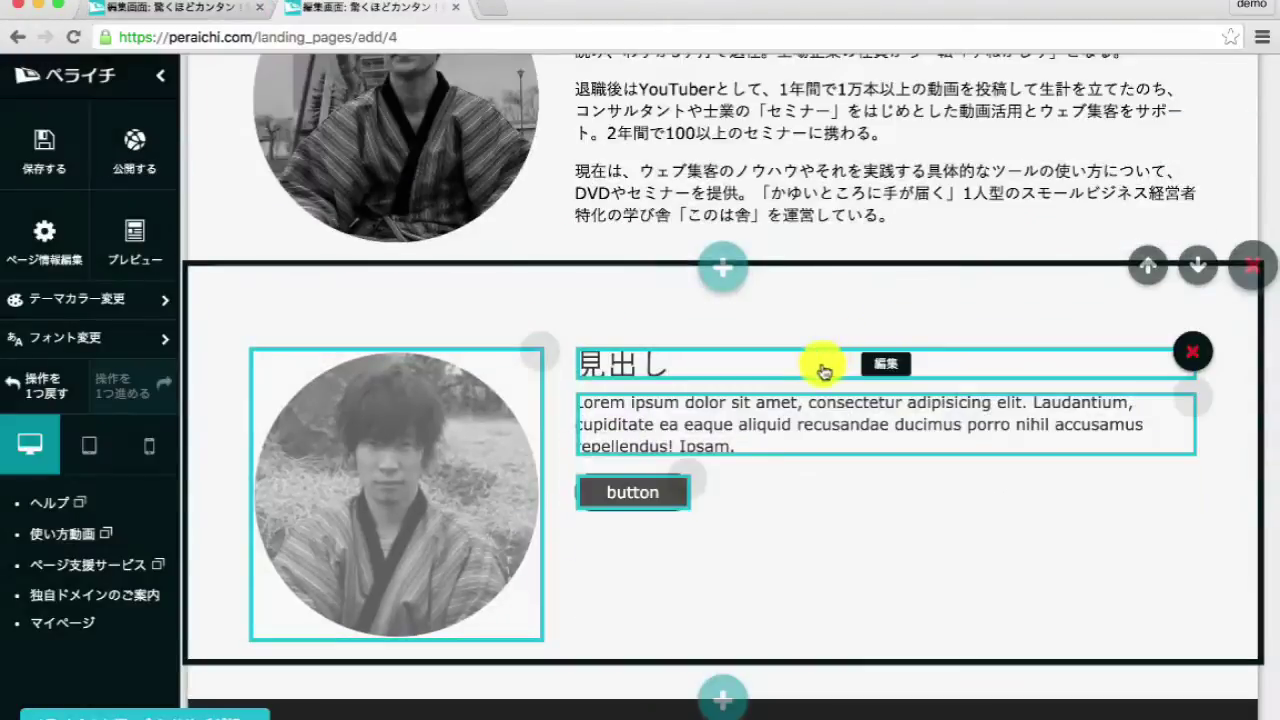
click(820, 410)
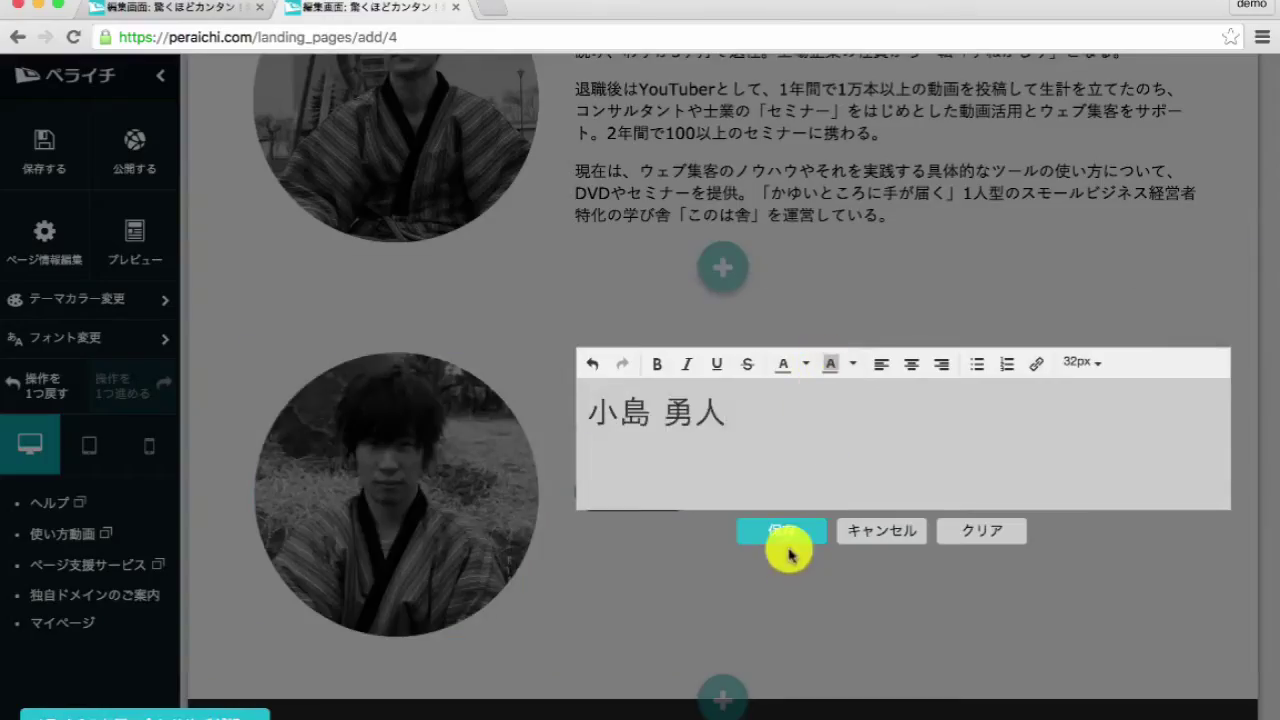
click(788, 545)
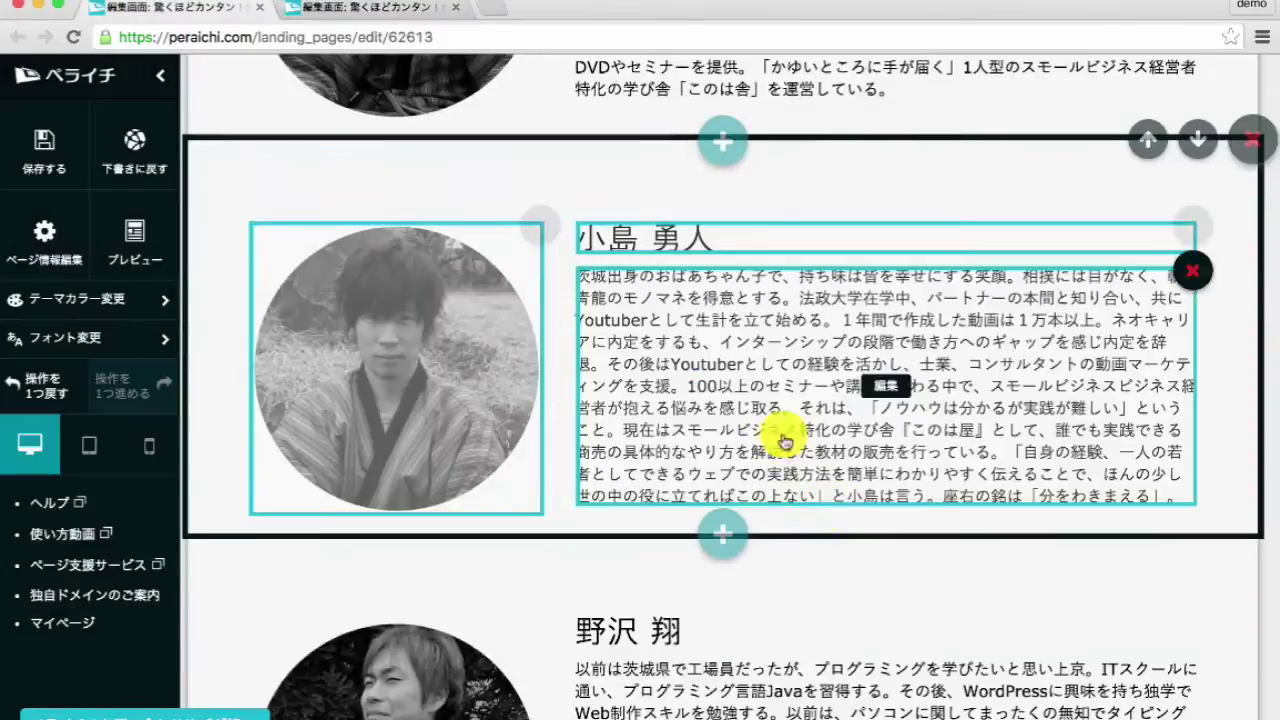
- Paste the second leader's biography into the text, then add a 左画像(1列) block below
click(783, 455)
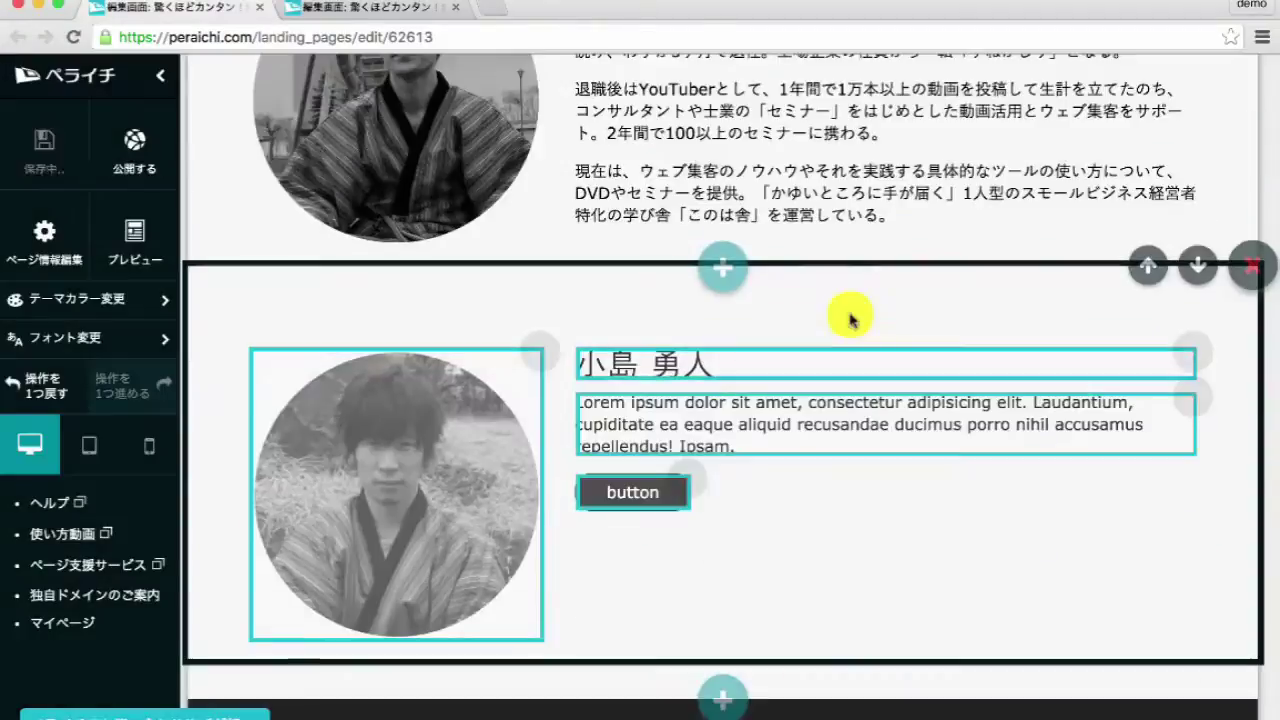
click(803, 434)
key(ctrl+a)
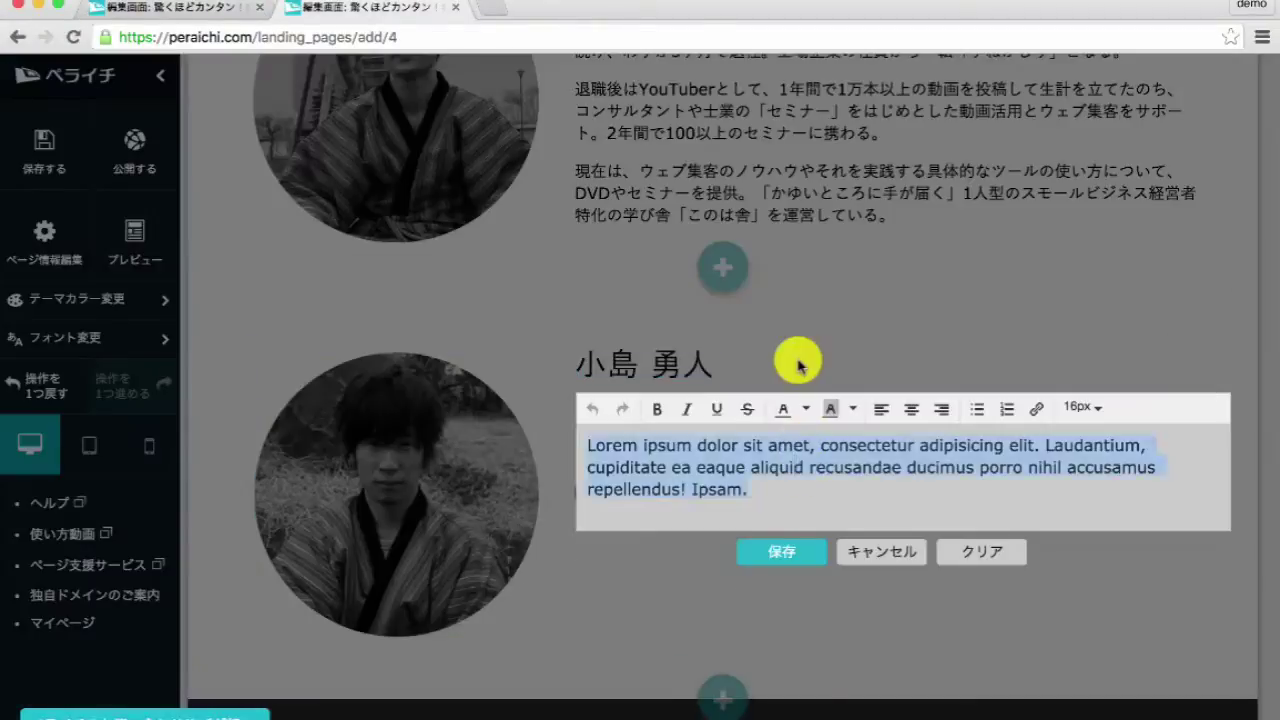
text(茨城出身のおばあちゃん子で、持ち味は皆を幸せにする笑顔。相撲には目がなく、朝青龍のモノマネを得意とする。法政大学在学中、パートナーの本間と知り合い、共にYoutuberとして生計を立て始める。１年間で作成した動画は１万本以上。ネオキャリアに内定をするも、インターンシップの段階で働き方へのギャップを感じ内定を辞退。その後はYoutuberとしての経験を活かし、士業、コンサルタントの動画マーケティングを支援。100以上のセミナーや講座に携わる中で、スモールビジネスビジネス経営者が抱える悩みを感じ取る。それは、「ノウハウは分かるが実践が難しい」ということ。現在はスモールビジネス特化の学び舎『このは屋』として、誰でも実践できる商売の具体的なやり方を解説した教材の販売を行っている。「自身の経験、一人の若者としてできるウェブでの実践方法を簡単にわかりやすく伝えることで、ほんの少し世の中の役に立てればこの上ない」と小島は言う。座右の銘は「分をわきまえる」。)
click(770, 700)
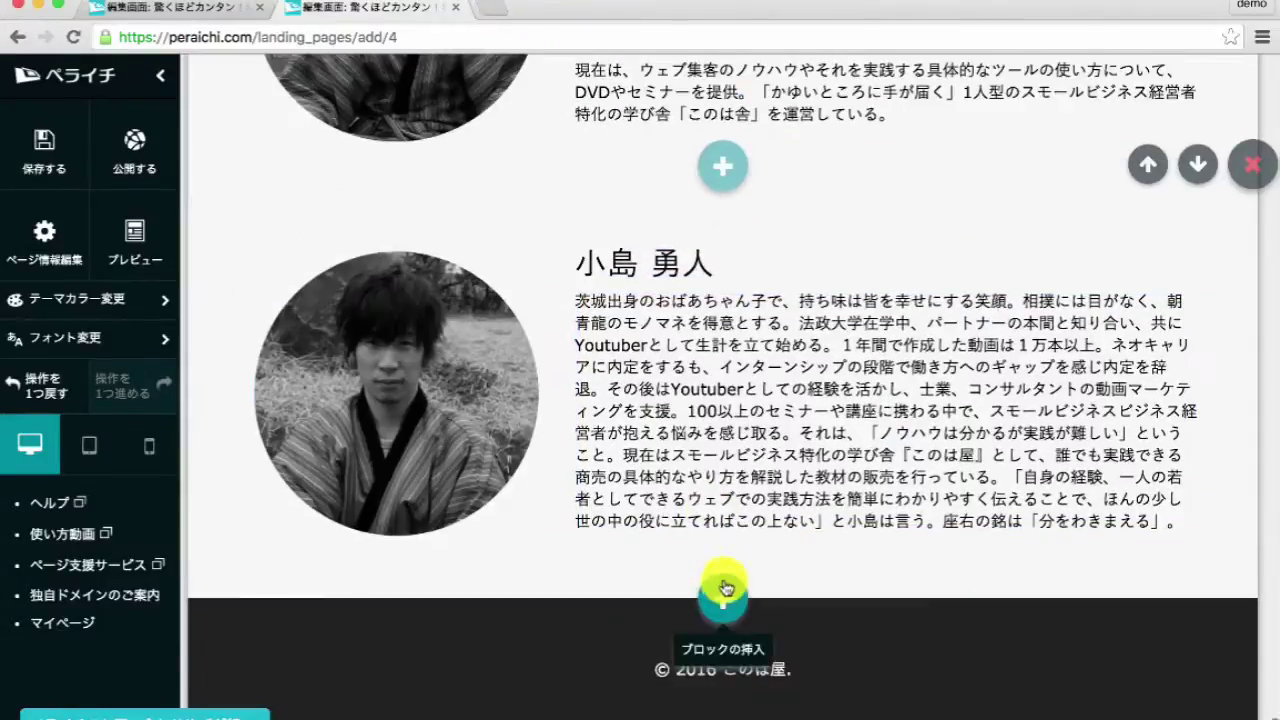
click(726, 587)
click(872, 485)
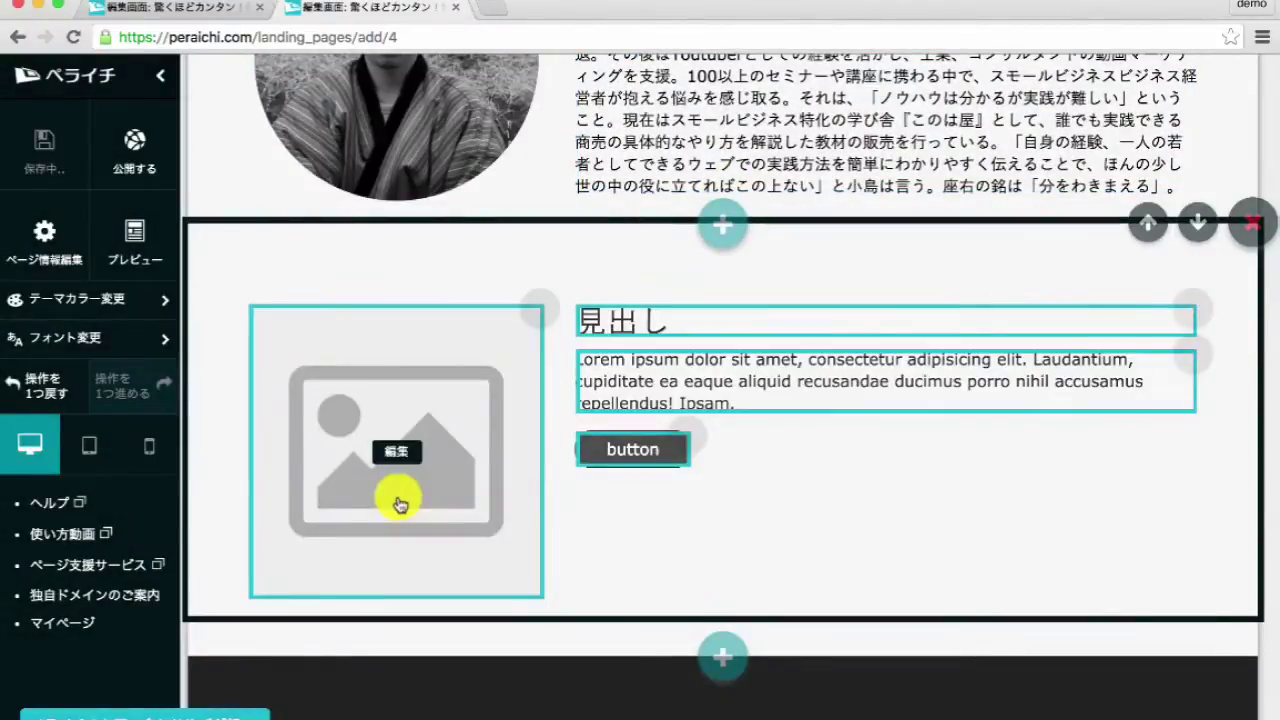
- Give the new block the third leader's portrait photo and copied name heading
click(400, 497)
click(426, 551)
click(620, 320)
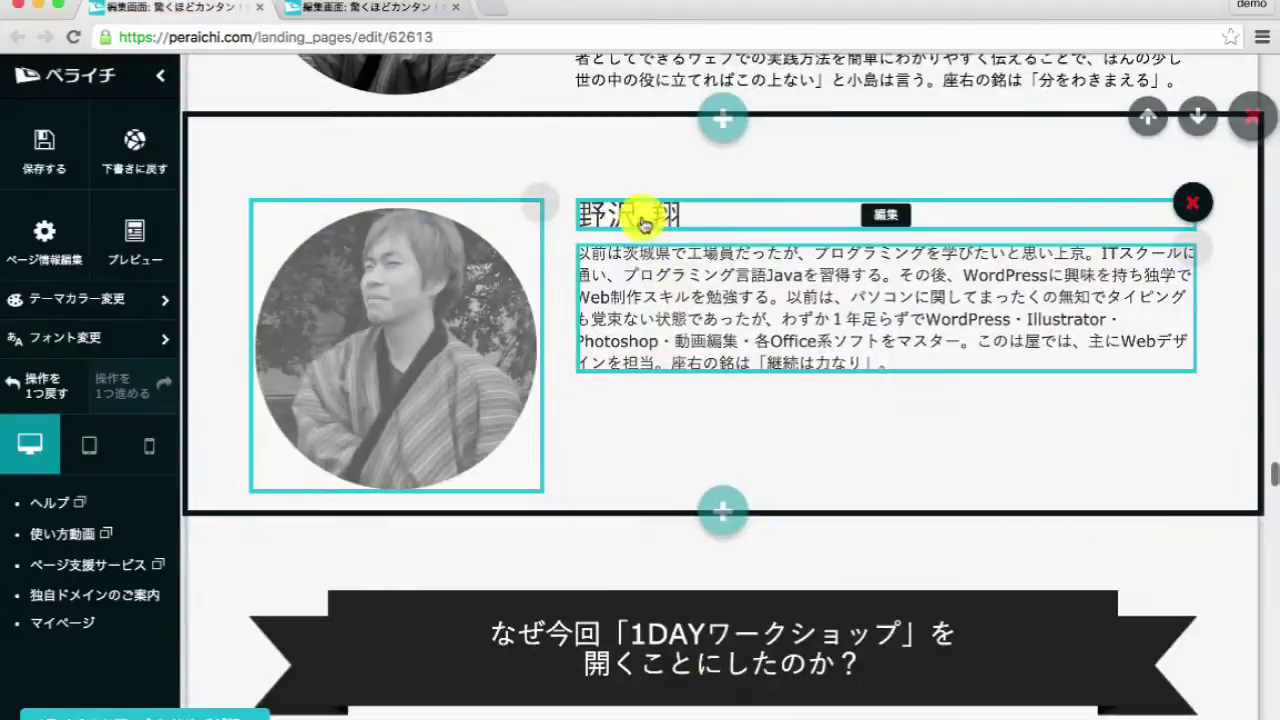
click(645, 212)
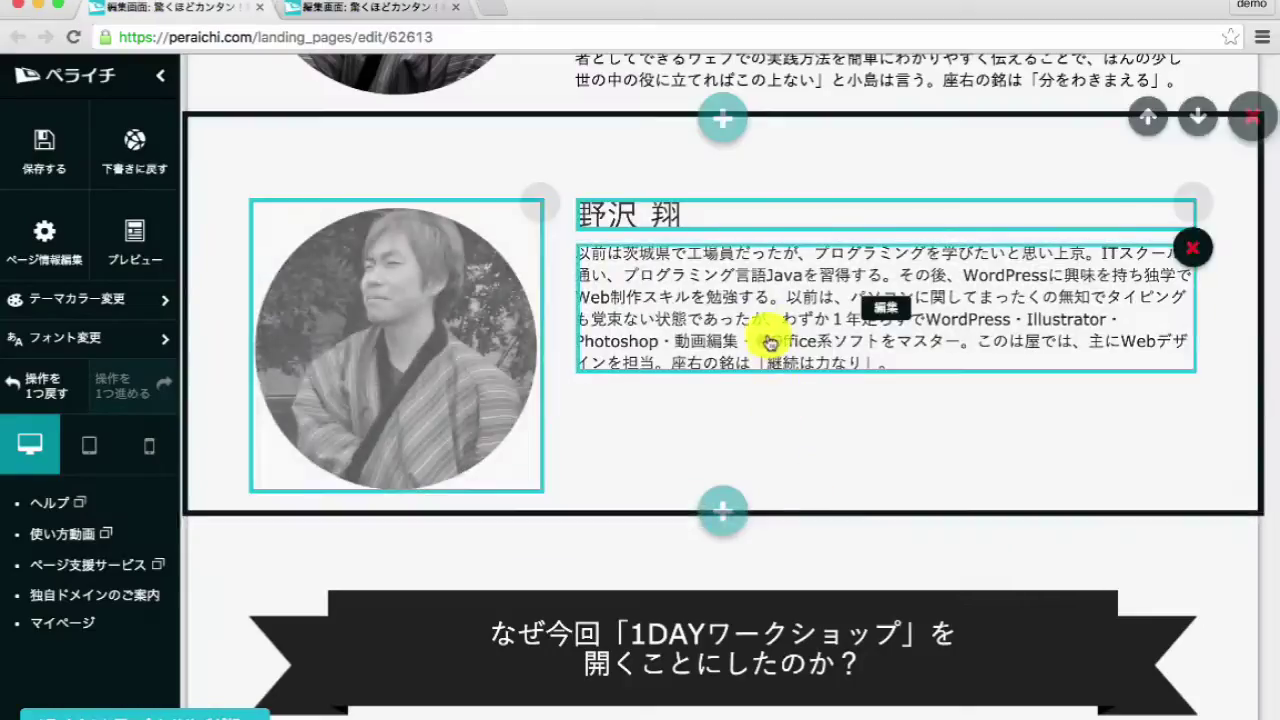
- Replace the lorem placeholder paragraph with the third leader's copied biography
click(763, 334)
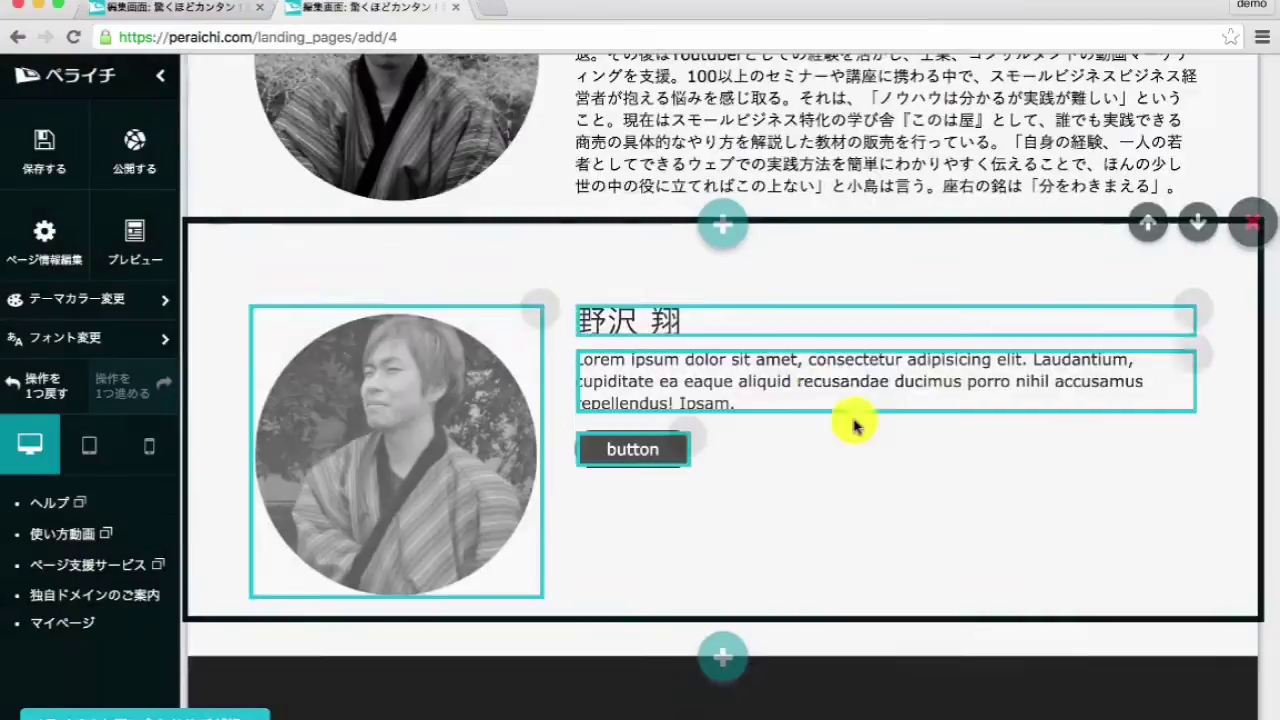
click(821, 402)
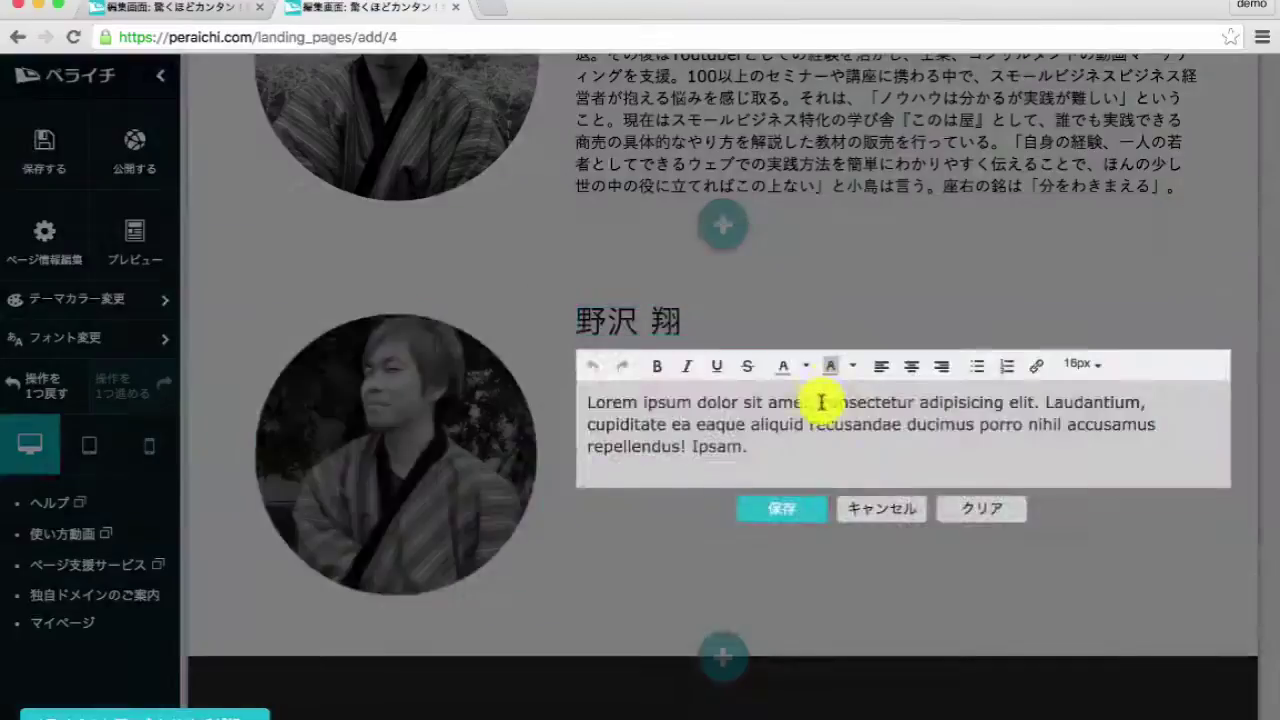
click(785, 569)
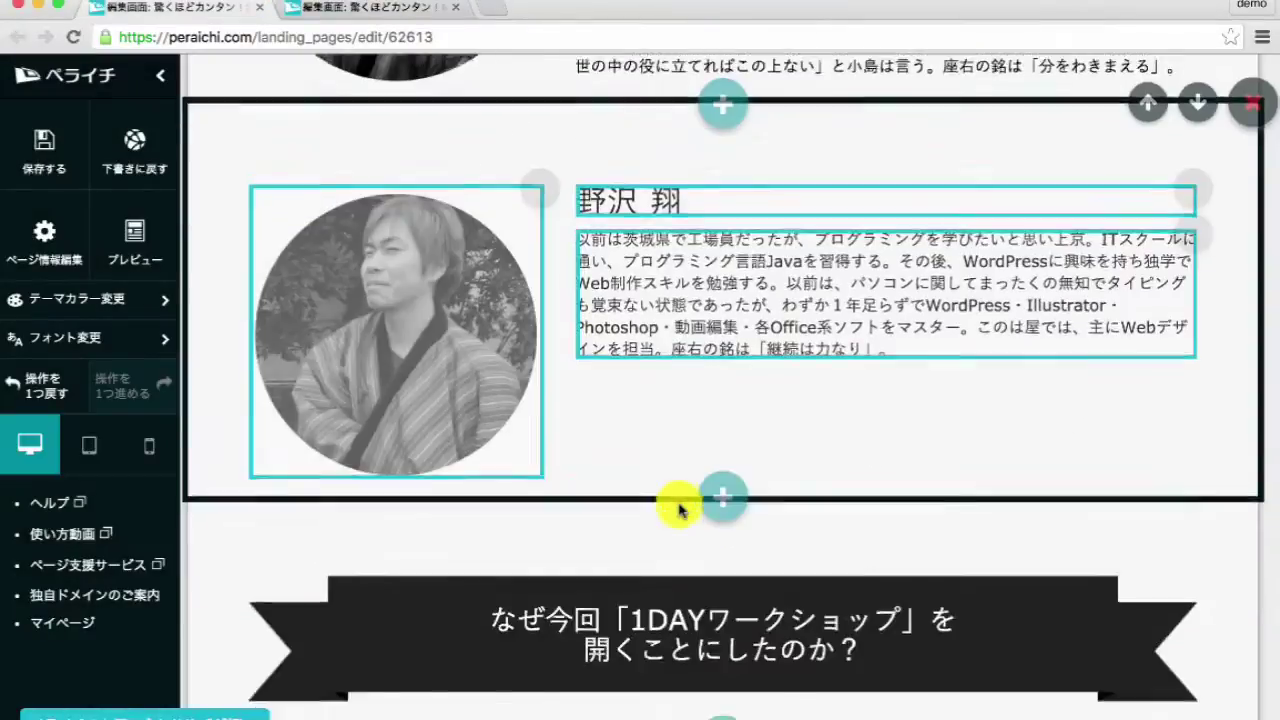
scroll(677, 506, down, 3)
click(701, 342)
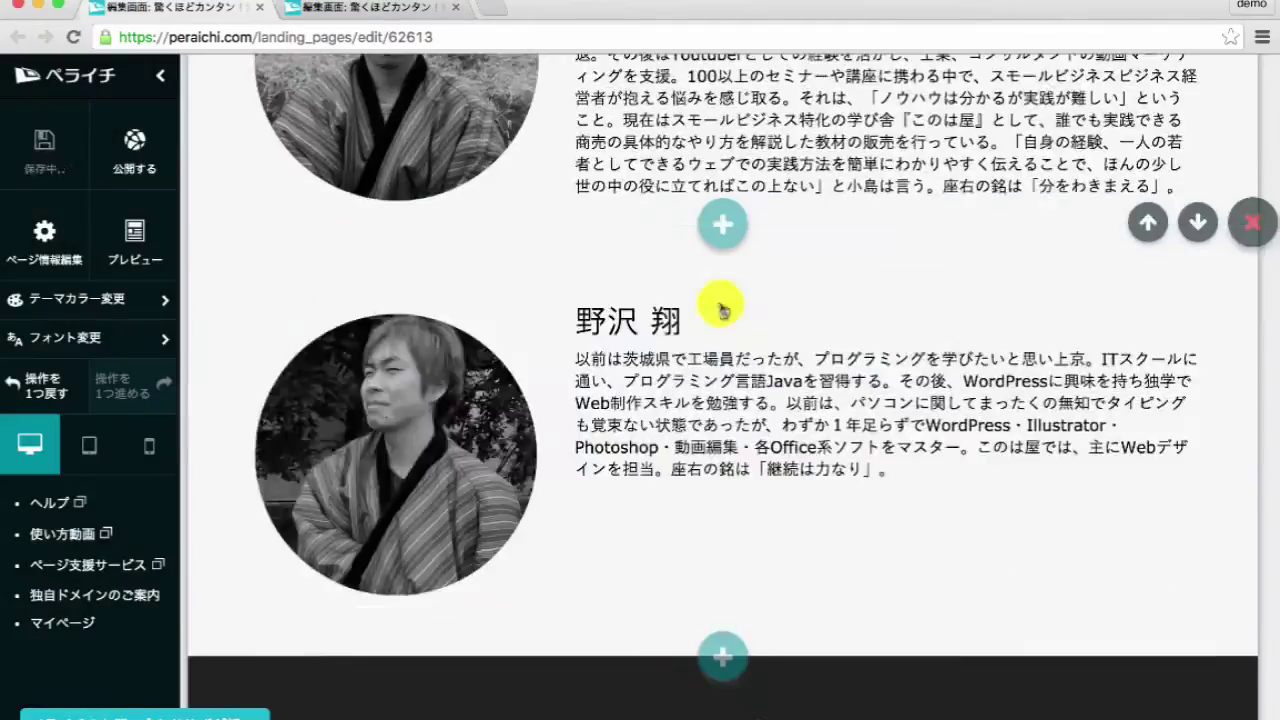
scroll(723, 450, down, 1)
- Add a 28px ribbon heading reading なぜ今回「1DAYワークショップ」を開くことにしたのか？
click(723, 591)
click(167, 581)
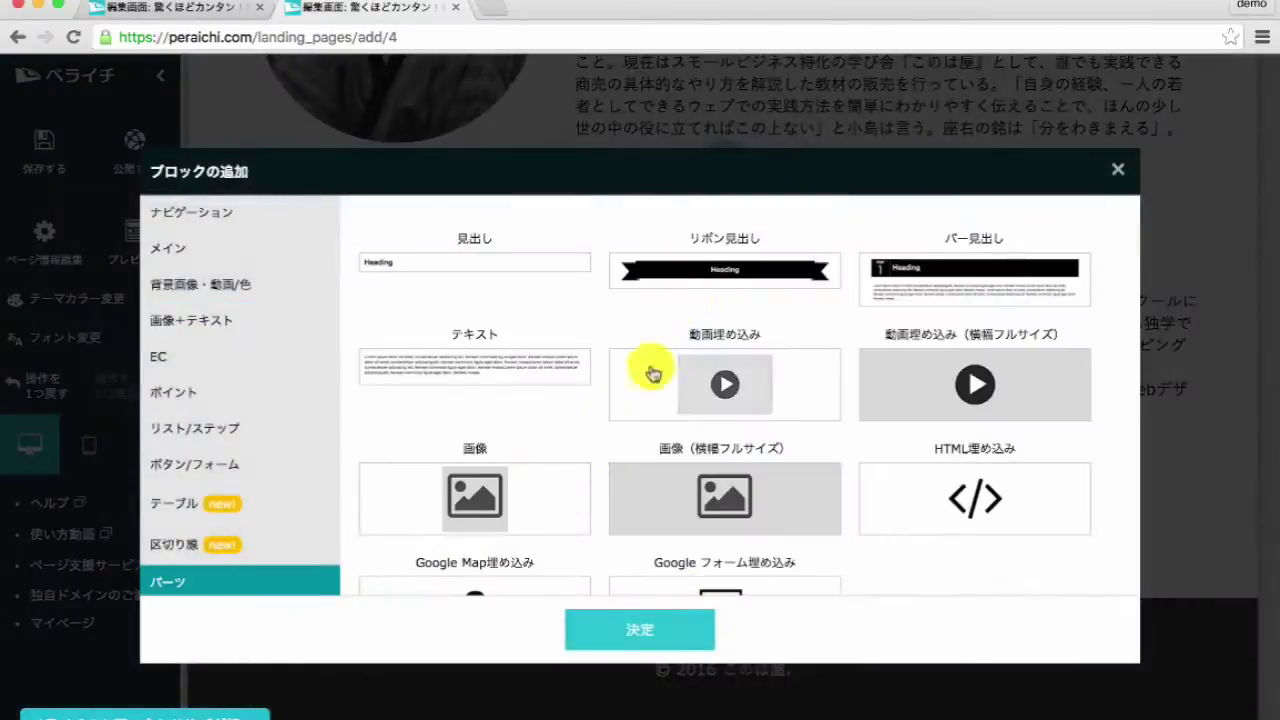
click(705, 272)
click(655, 630)
scroll(657, 626, down, 3)
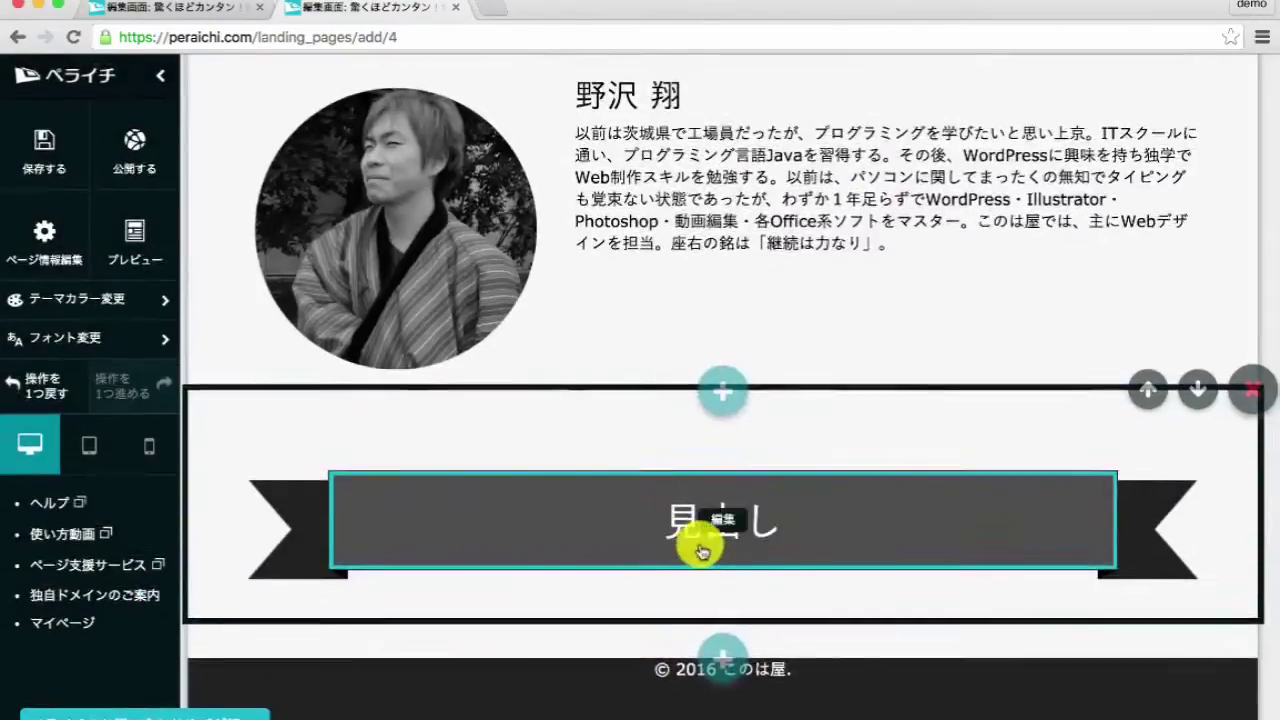
click(697, 551)
key(super+a)
text(なぜ今回「1DAYワークショップ」を開くことにしたのか？)
click(830, 488)
click(857, 373)
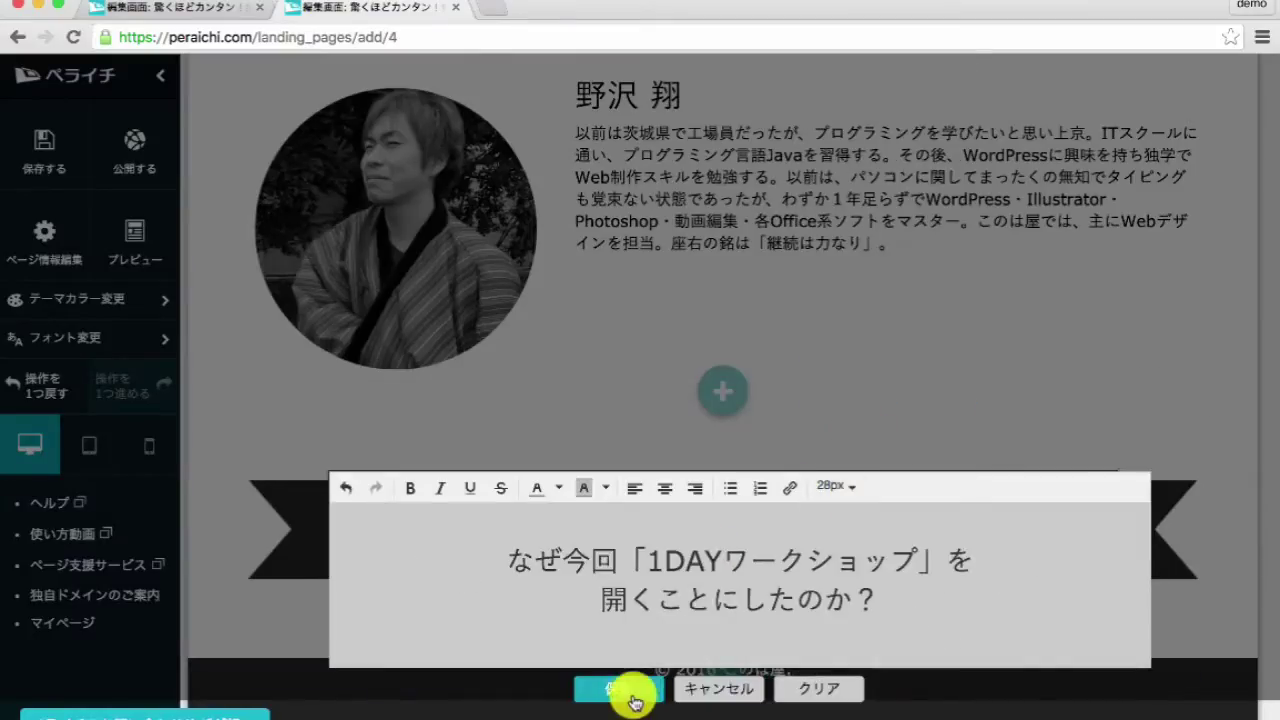
- Copy the why-section body text from the original page
scroll(666, 591, down, 15)
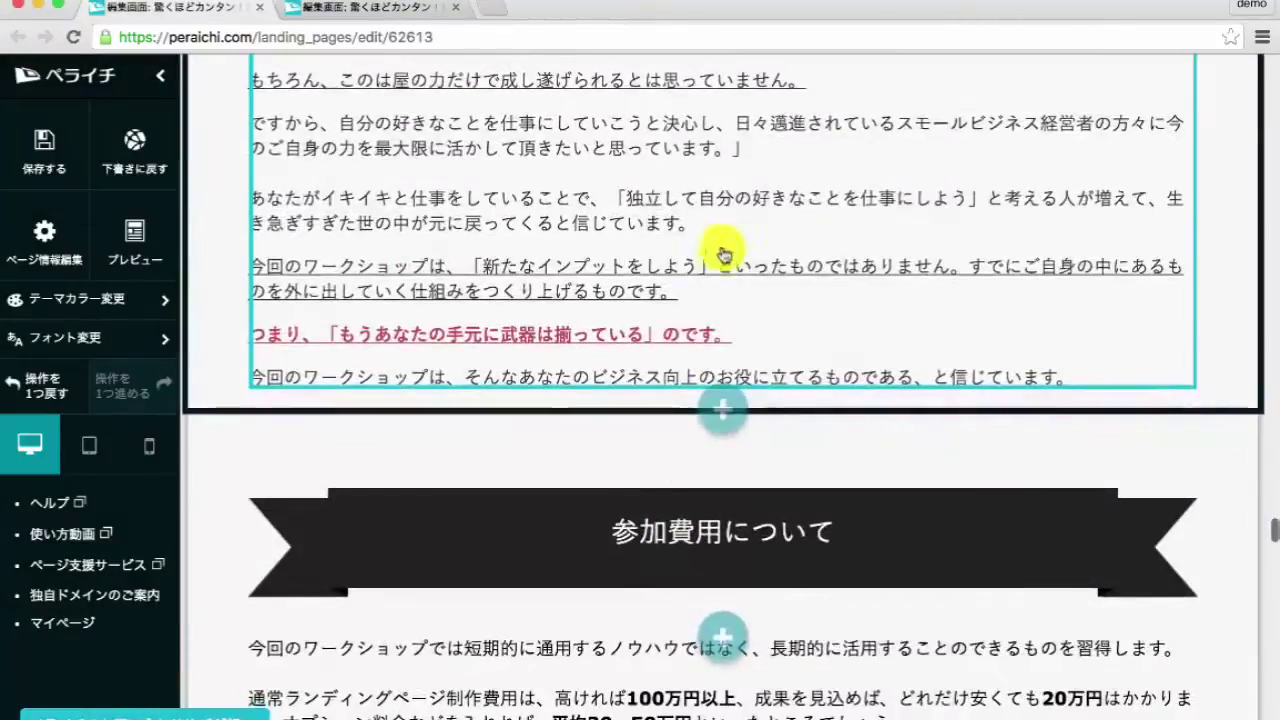
click(687, 415)
key(super+a)
key(super+c)
key(super+alt+Right)
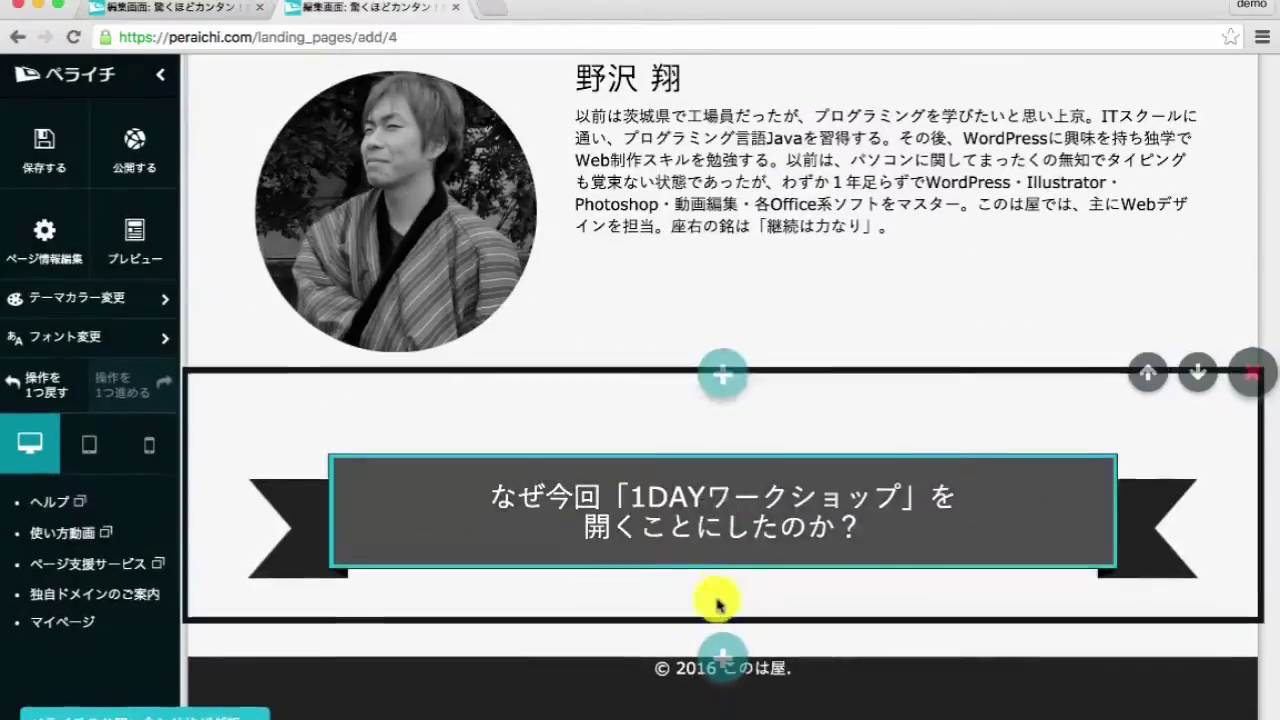
- Add a text block below the ribbon and paste in the workshop explanation paragraphs, resized
click(723, 371)
click(480, 385)
click(597, 625)
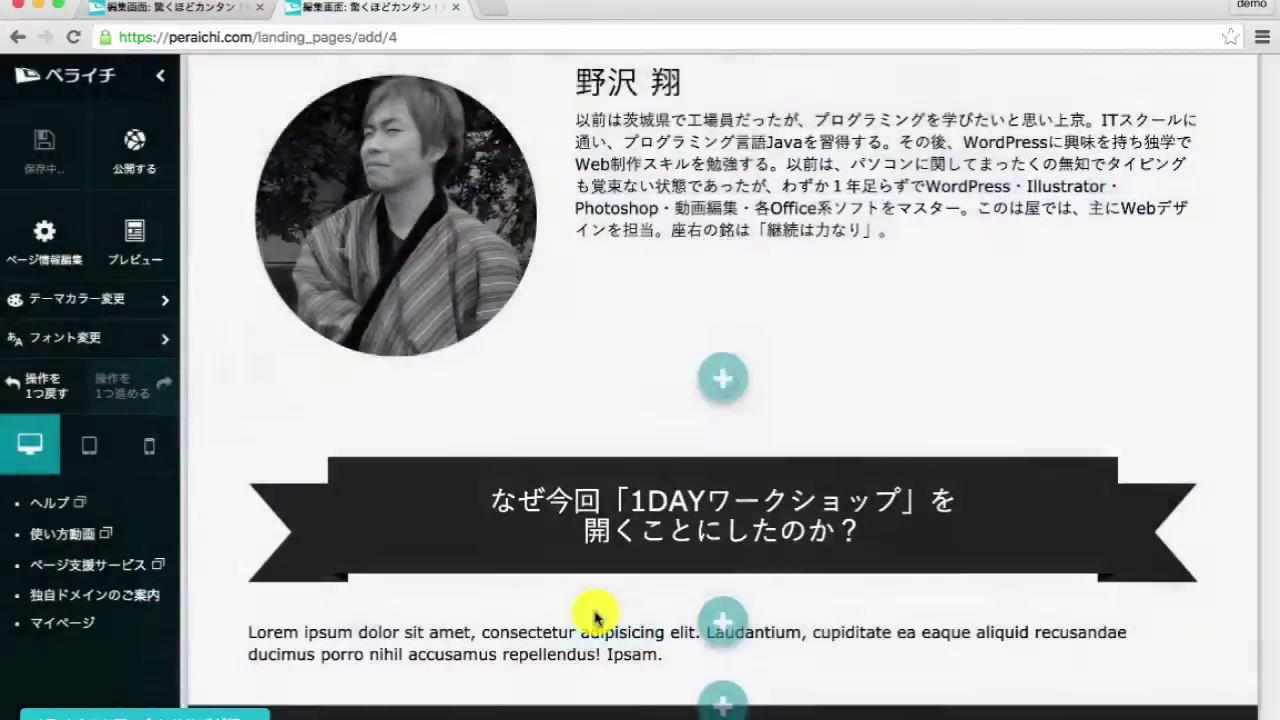
click(597, 590)
key(super+a)
key(super+v)
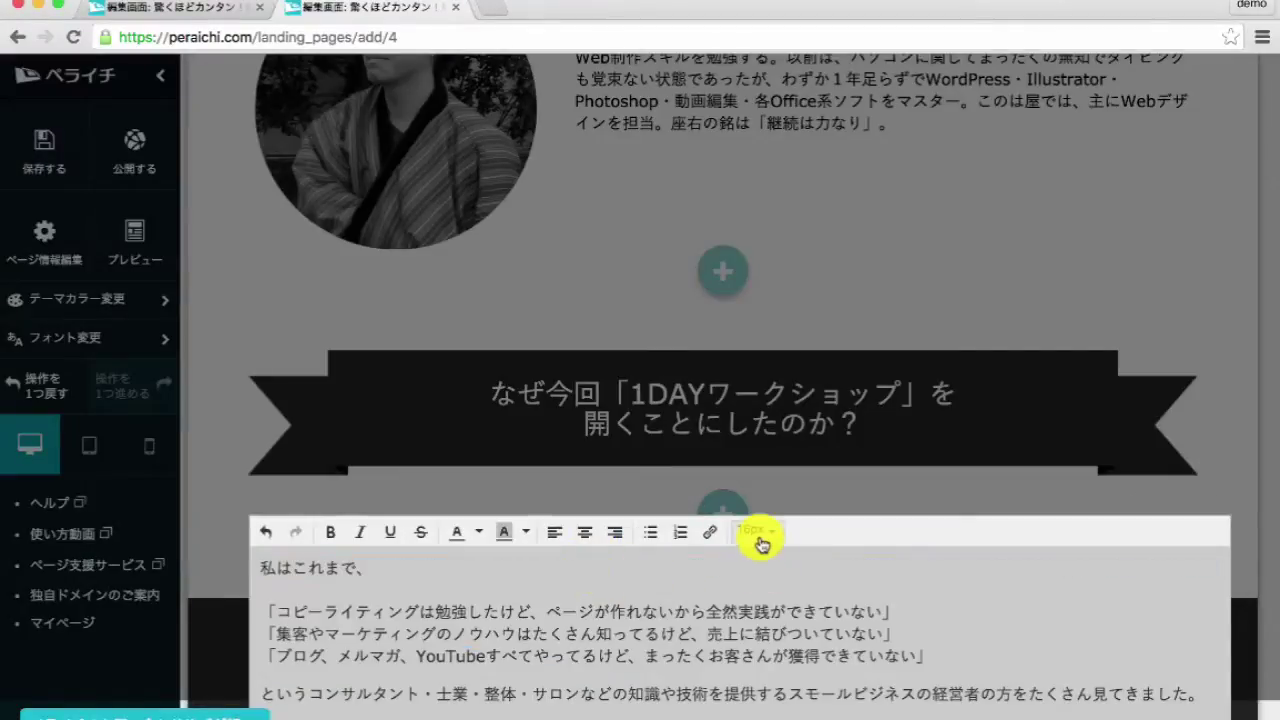
click(760, 543)
click(766, 284)
- Save the explanation text block and start a new block below it
scroll(777, 580, down, 10)
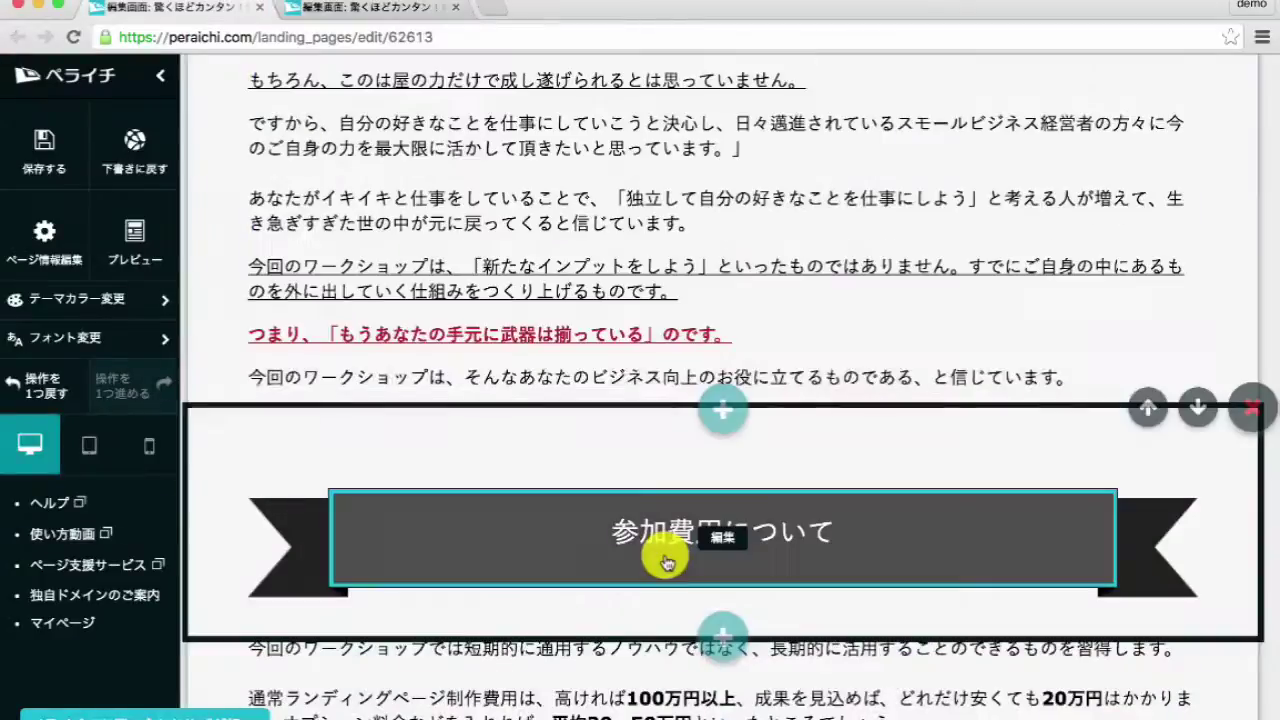
click(668, 557)
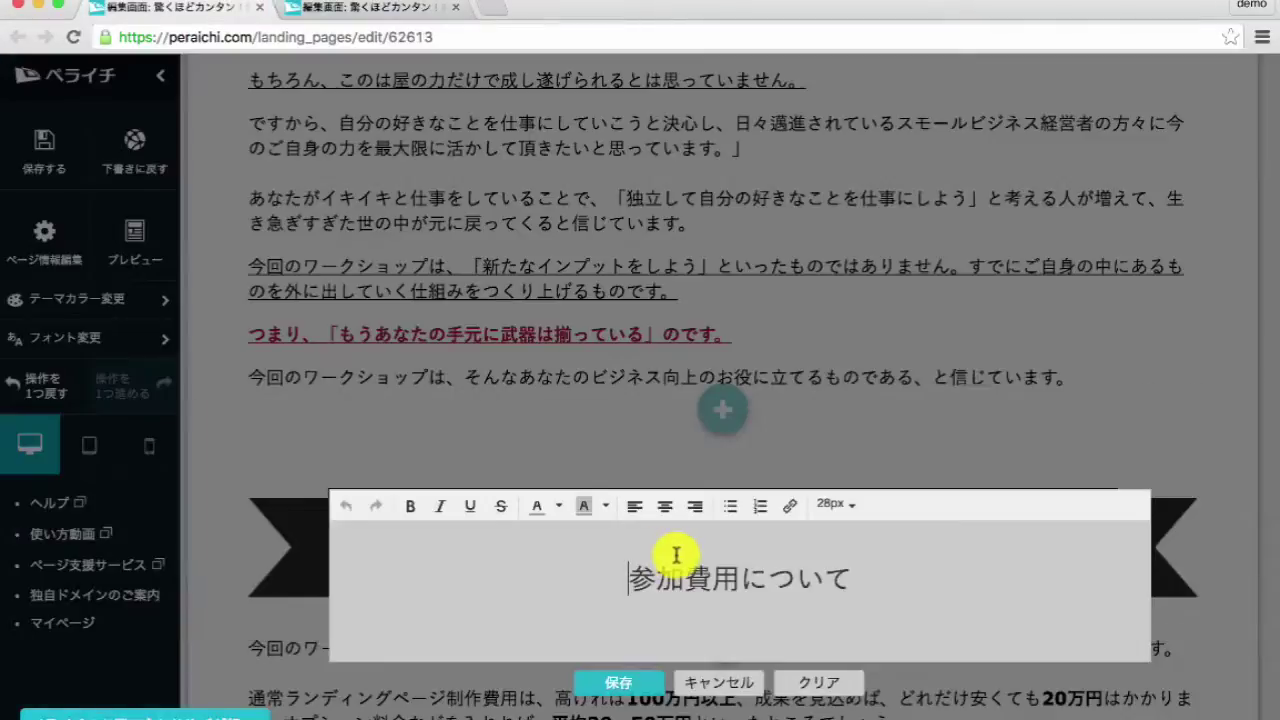
click(713, 675)
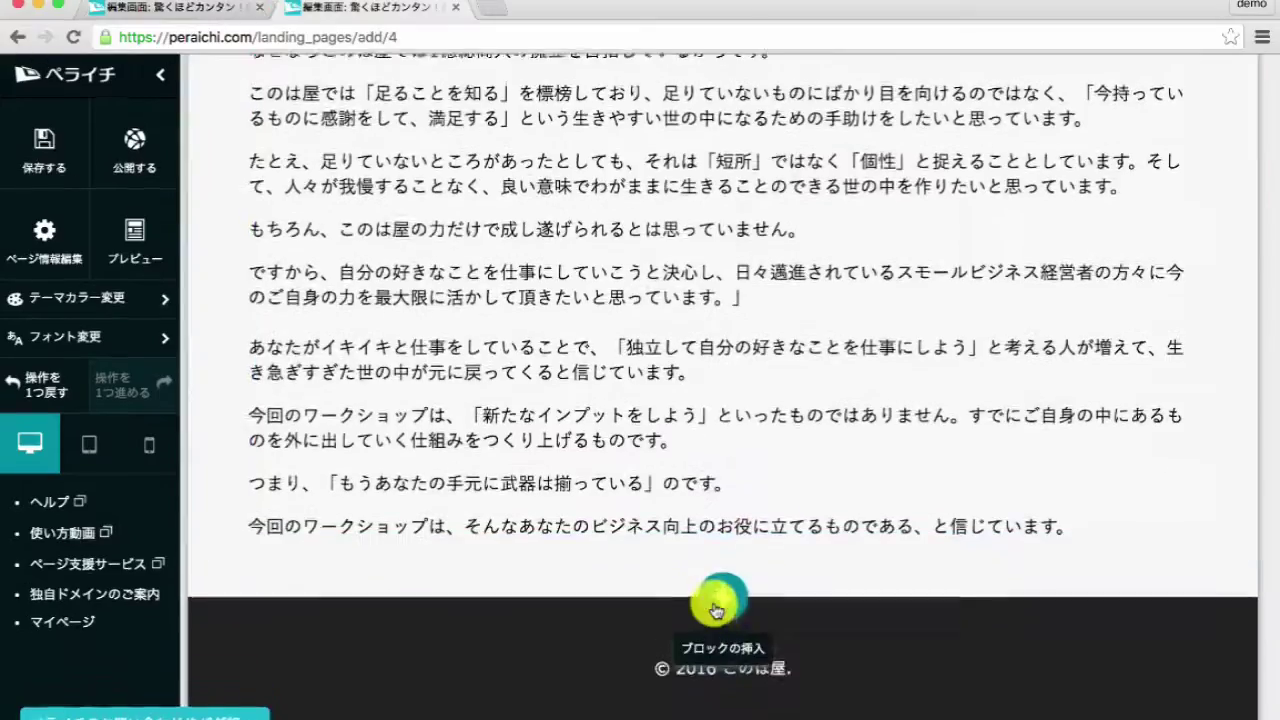
click(703, 595)
- Add a 28px ribbon heading for 参加費用について
click(716, 285)
click(662, 629)
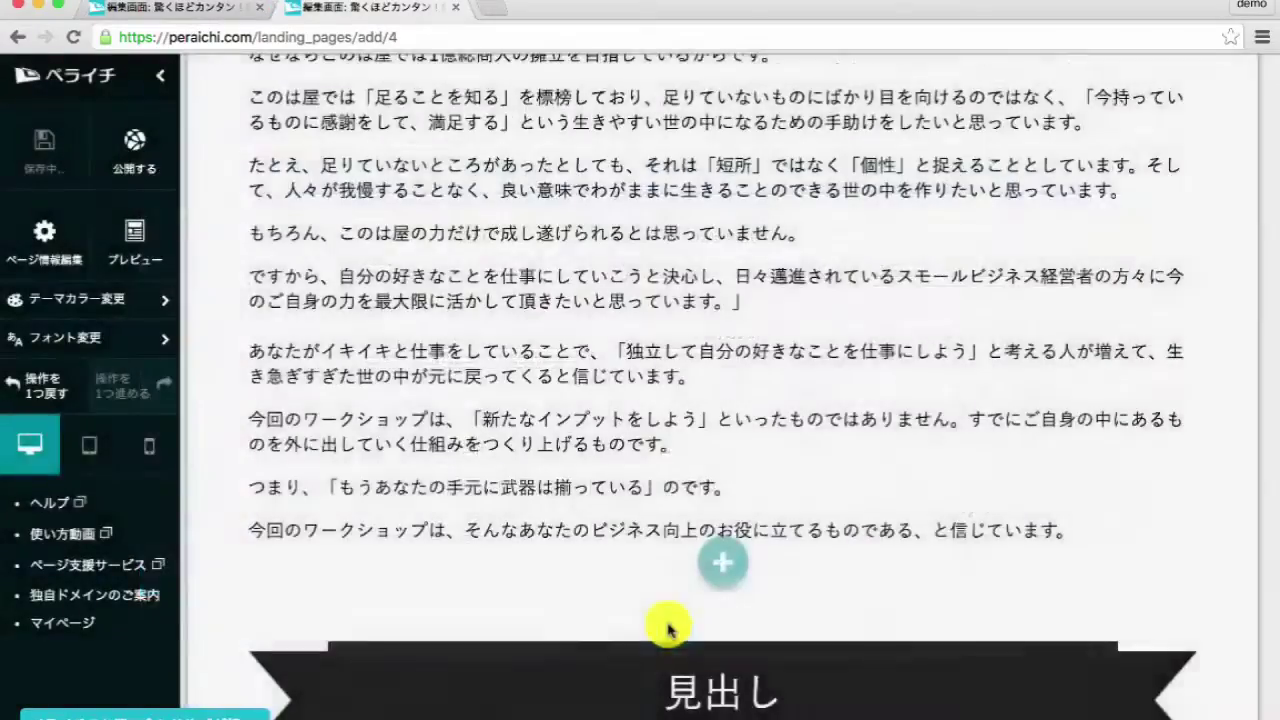
click(695, 566)
click(812, 495)
click(754, 371)
click(618, 667)
- Add an 18px text block with the fee explanation copied from the original page
click(640, 181)
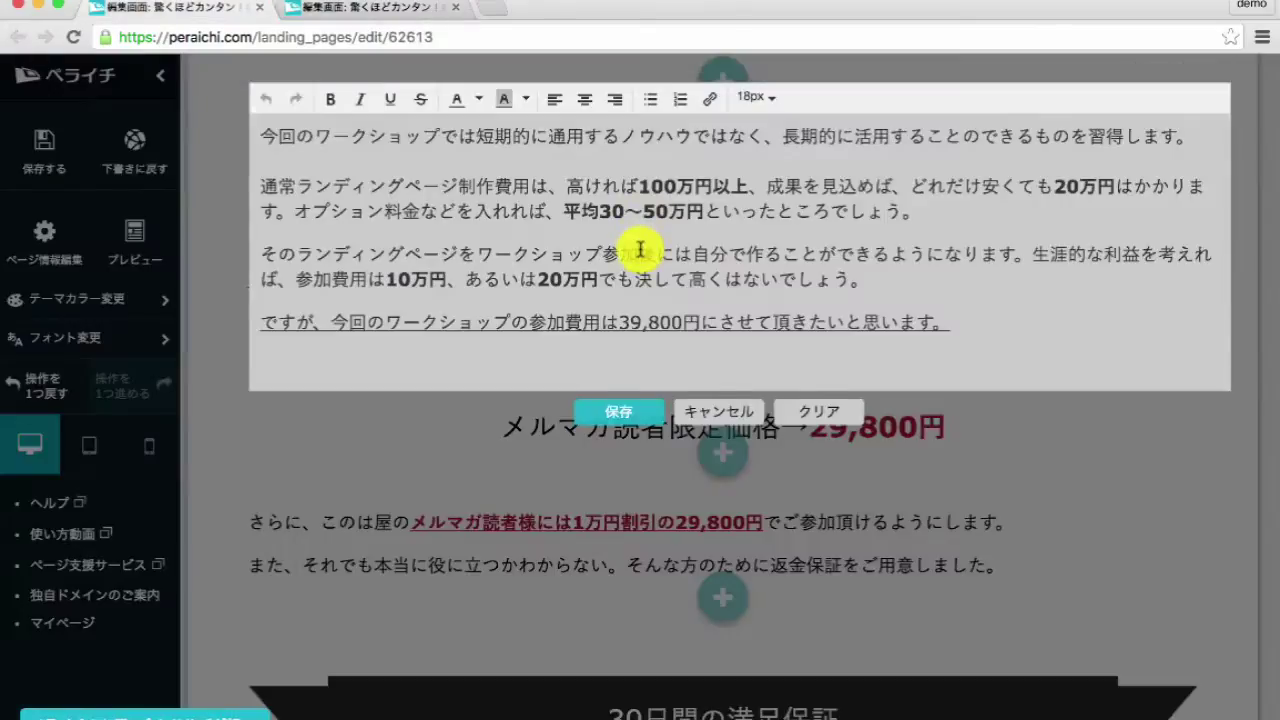
click(686, 402)
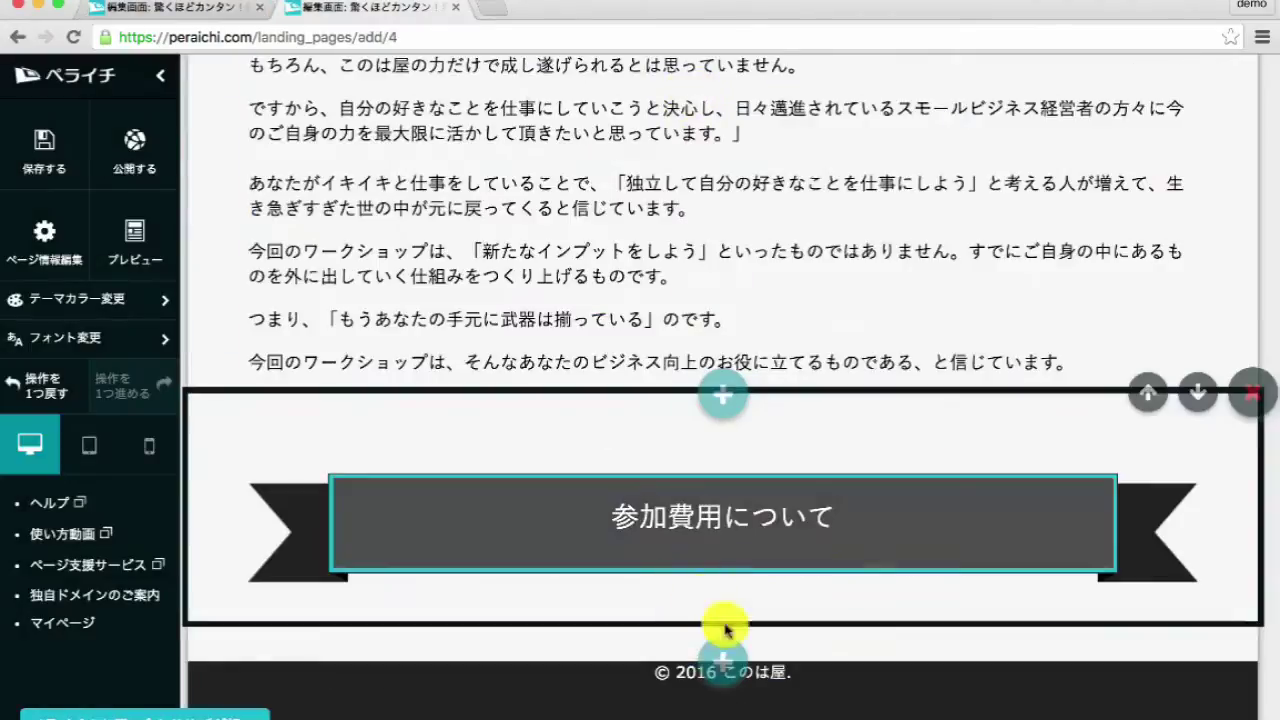
click(723, 652)
click(557, 380)
click(641, 646)
click(620, 567)
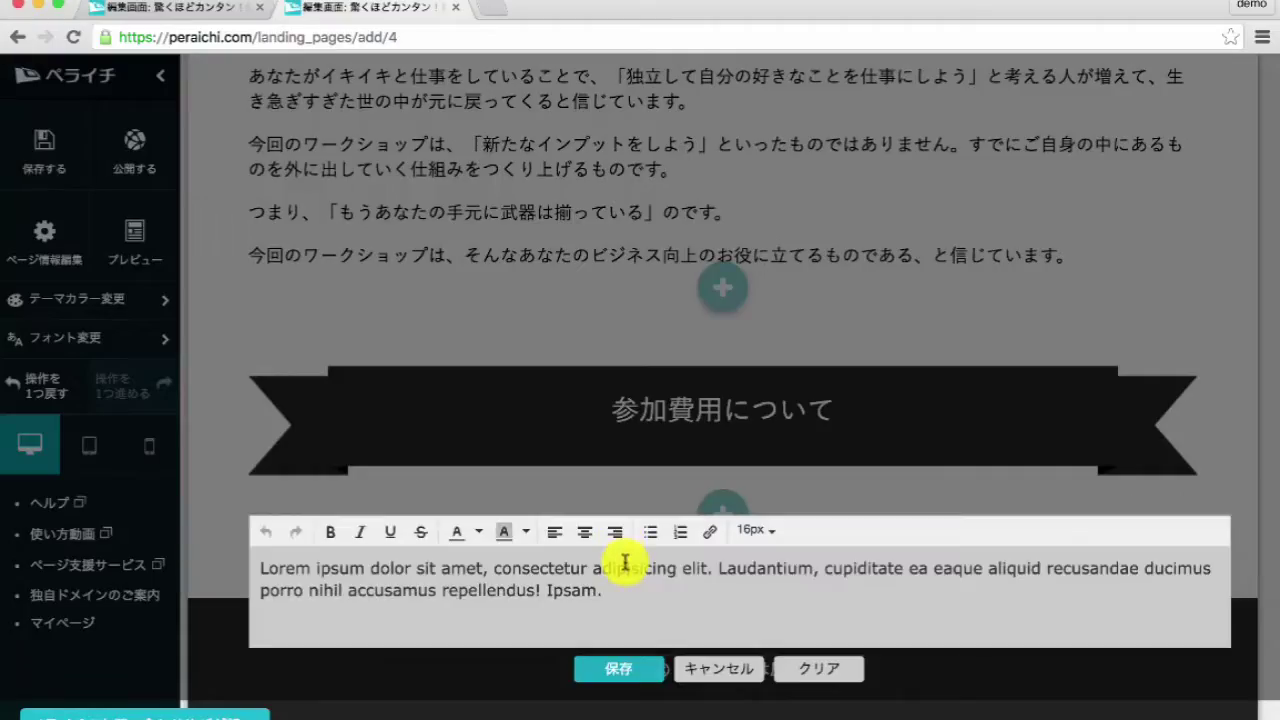
key(ctrl+a)
key(ctrl+v)
click(757, 531)
click(771, 251)
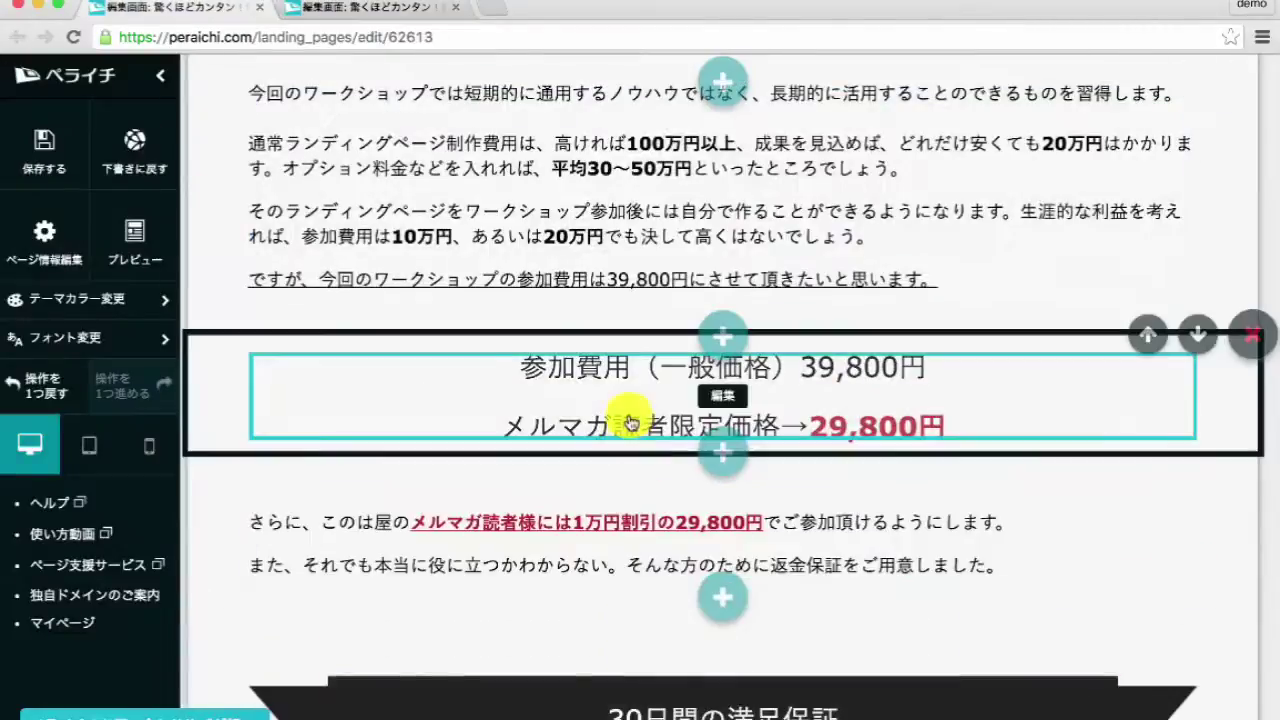
- Add a centred 28px price block showing 39,800円 general and 29,800円 subscriber prices
click(628, 355)
key(ctrl+a)
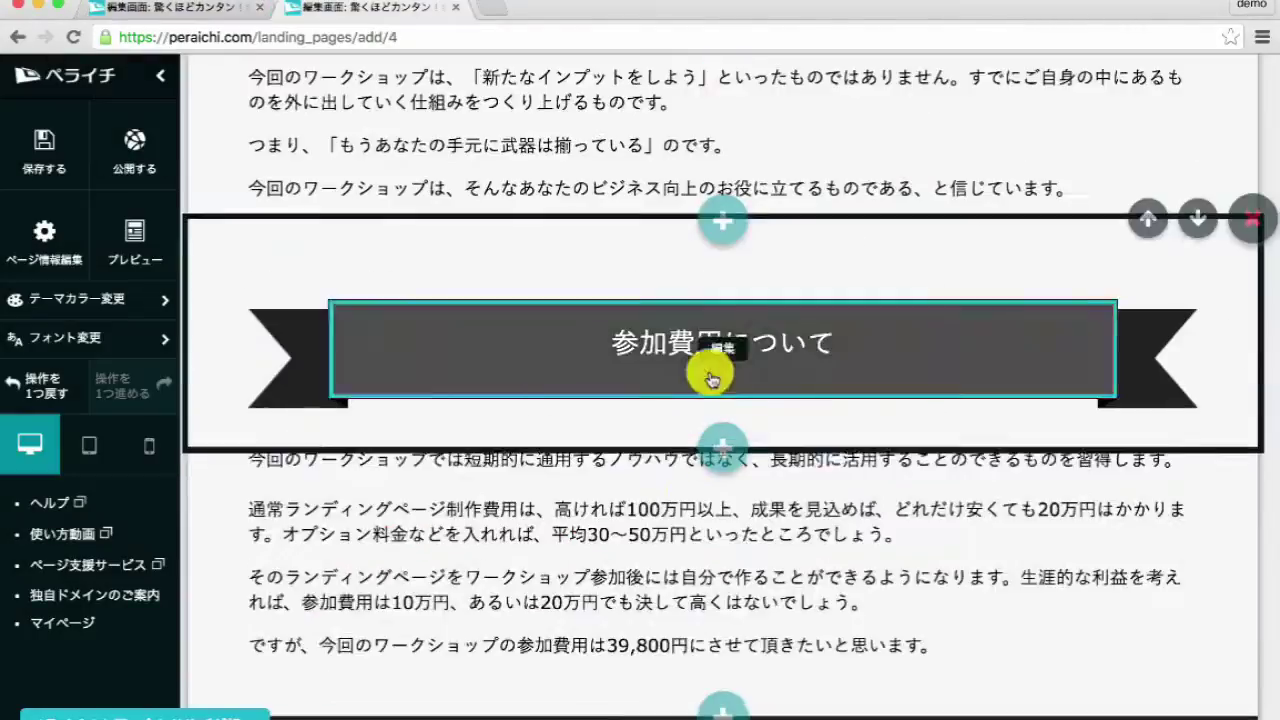
scroll(726, 360, down, 1)
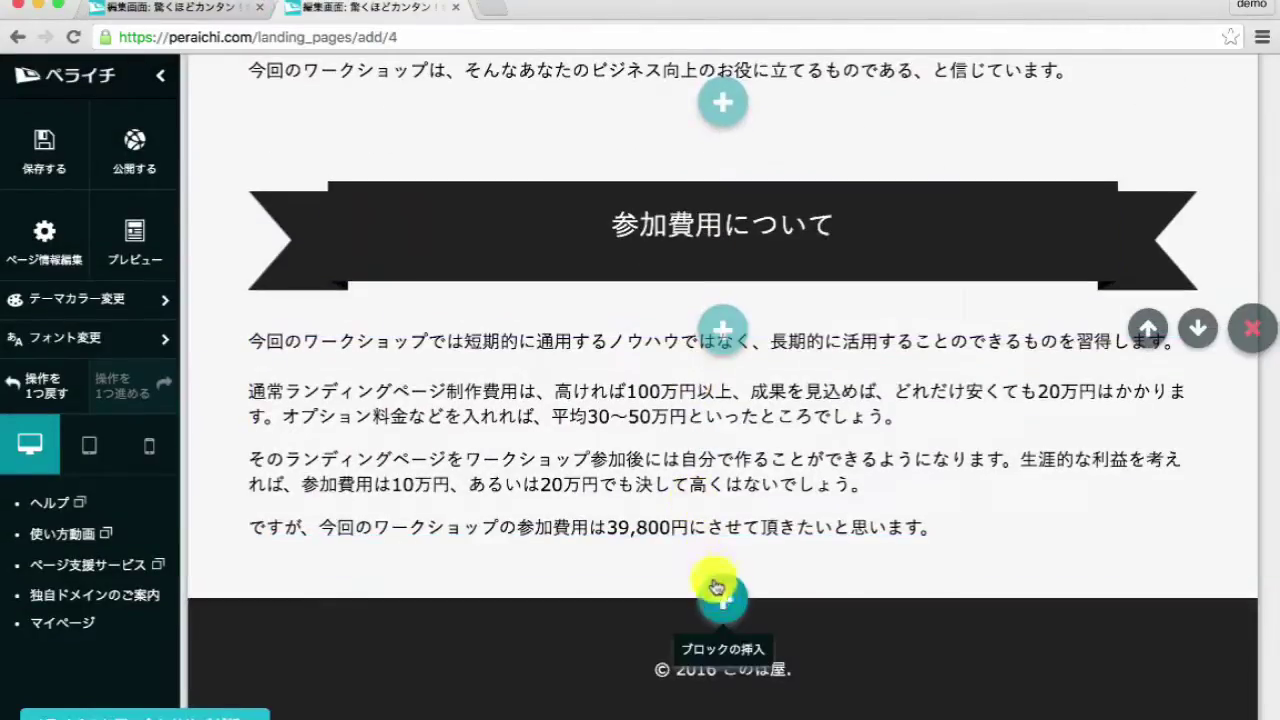
click(720, 594)
click(590, 640)
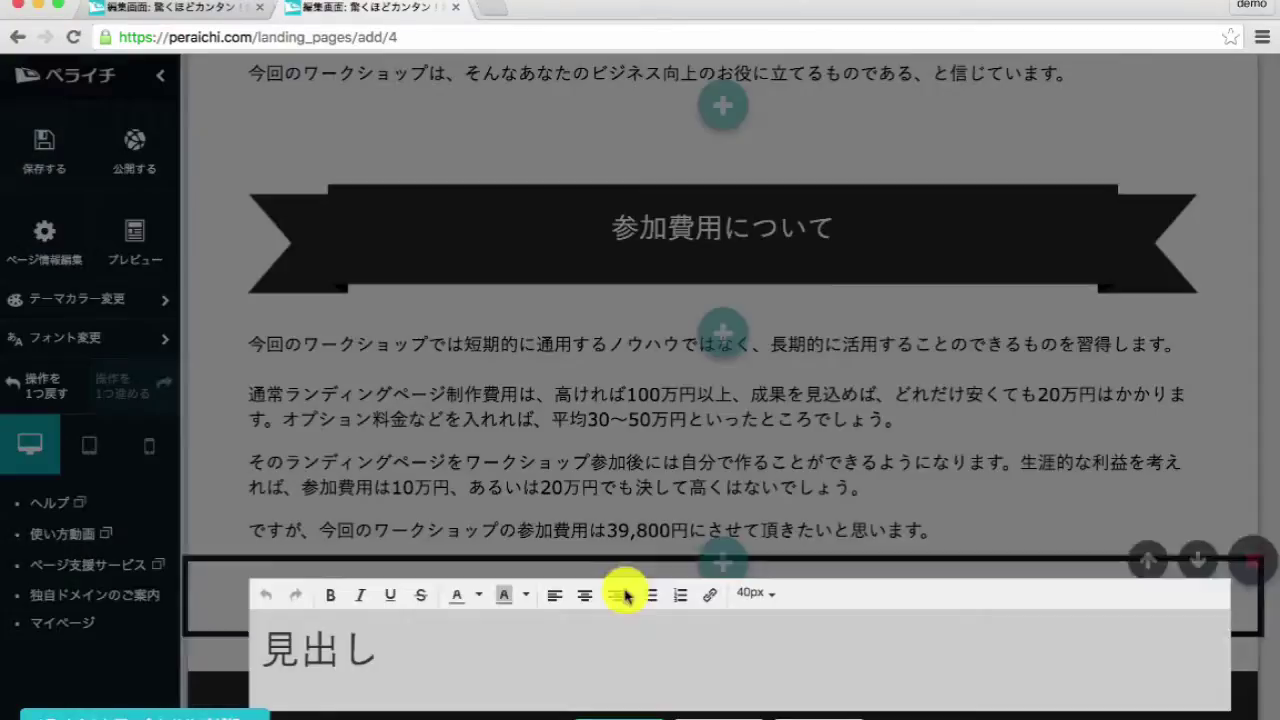
click(585, 595)
click(755, 593)
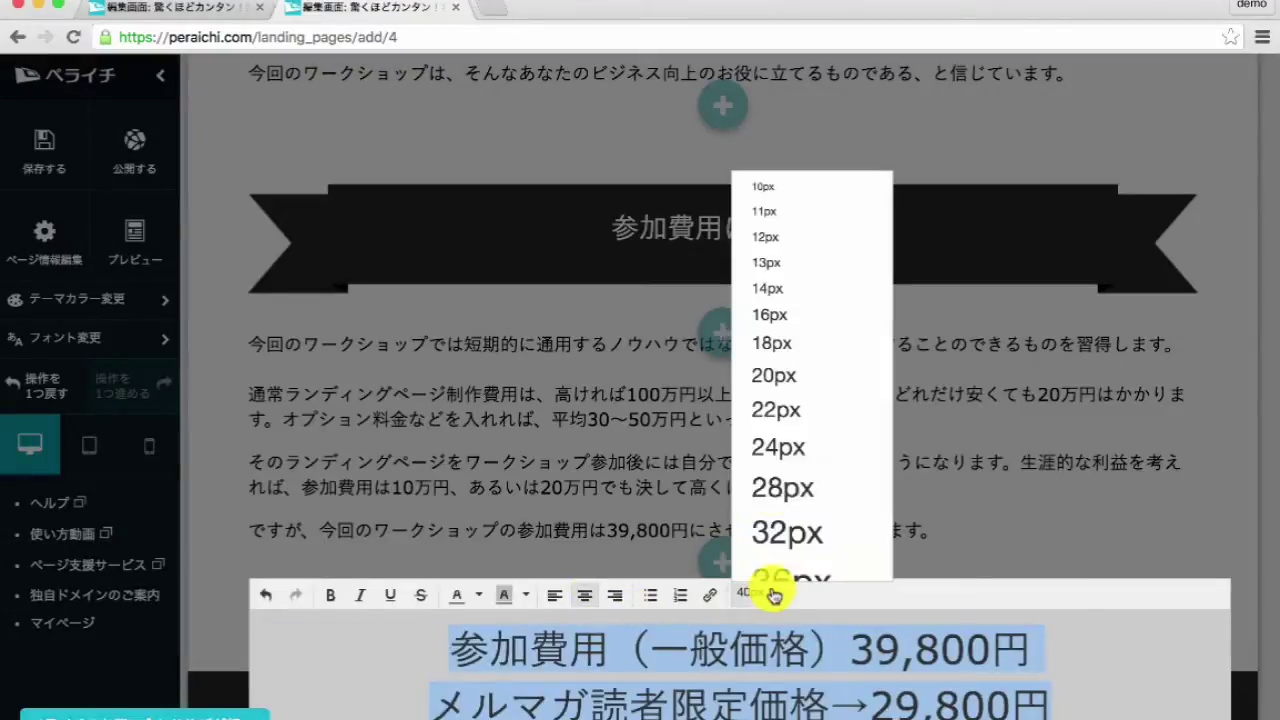
click(773, 489)
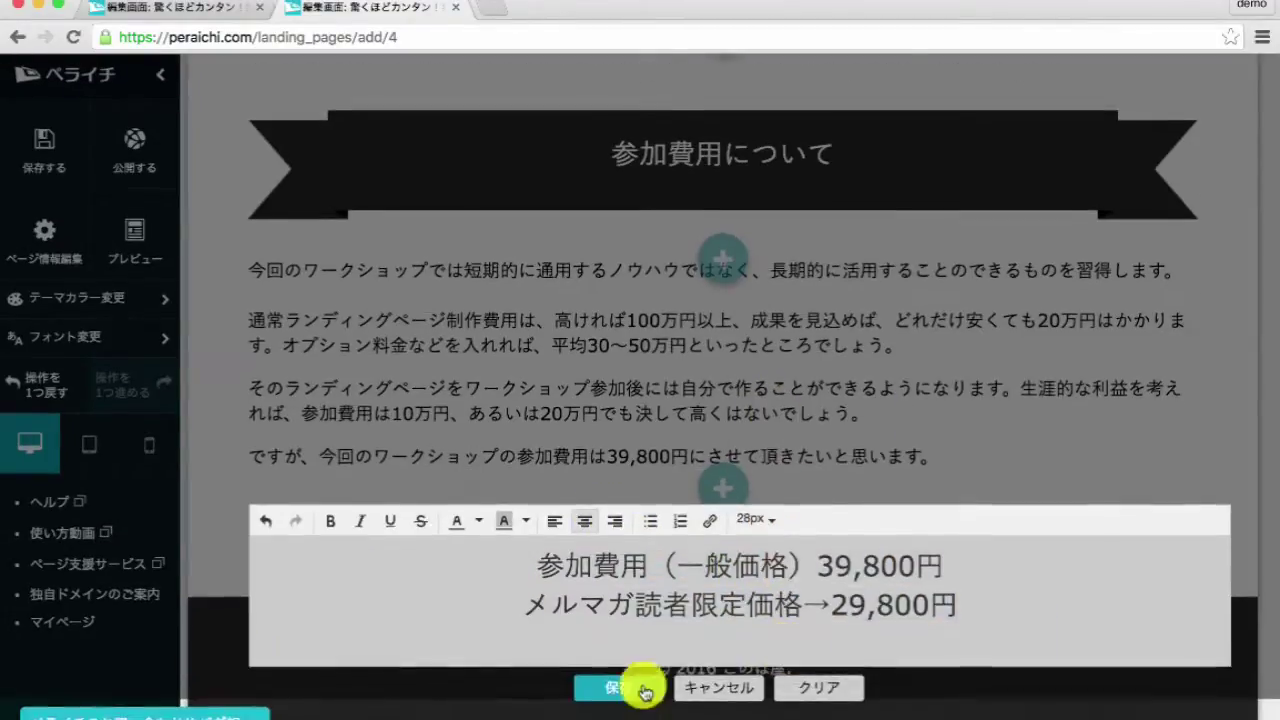
click(640, 688)
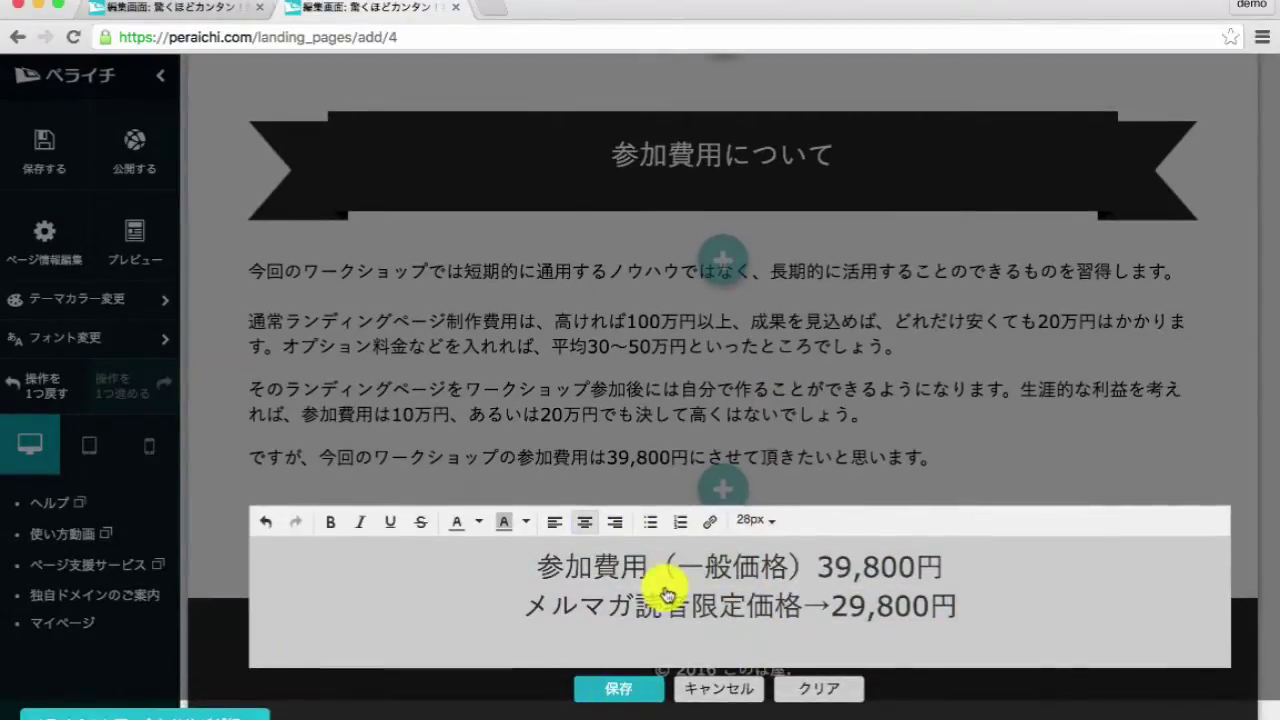
click(910, 545)
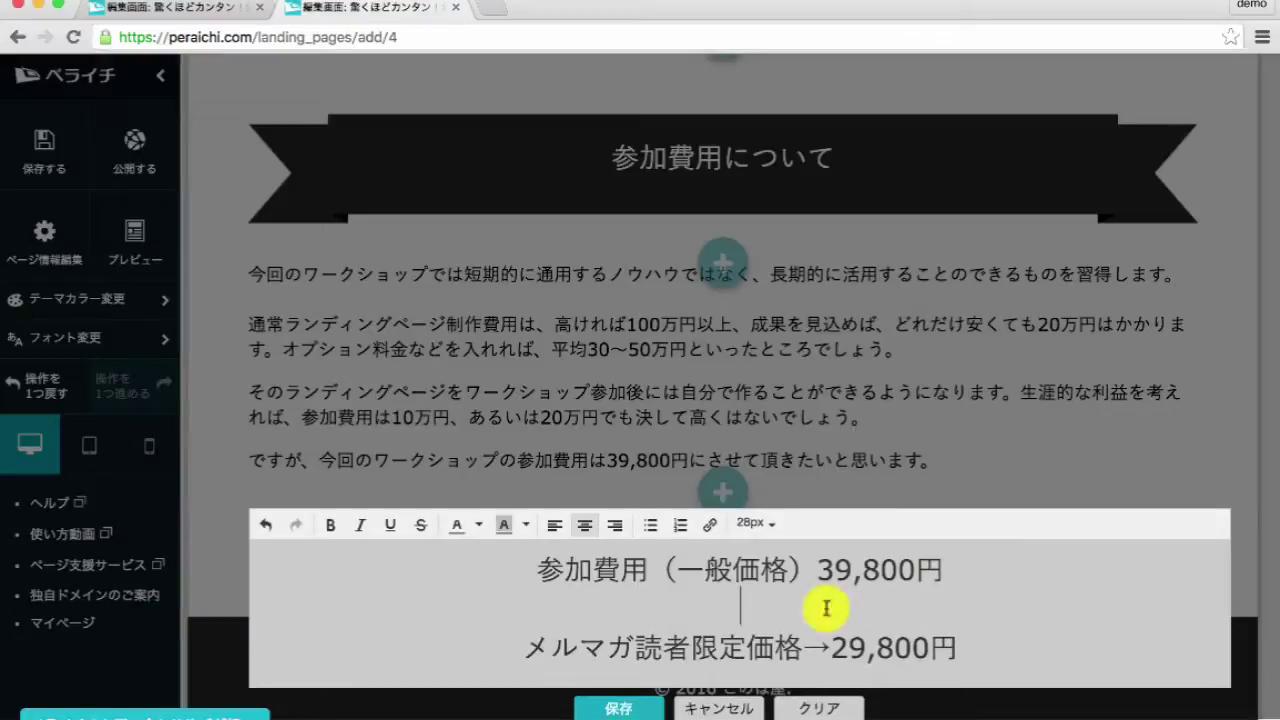
click(648, 710)
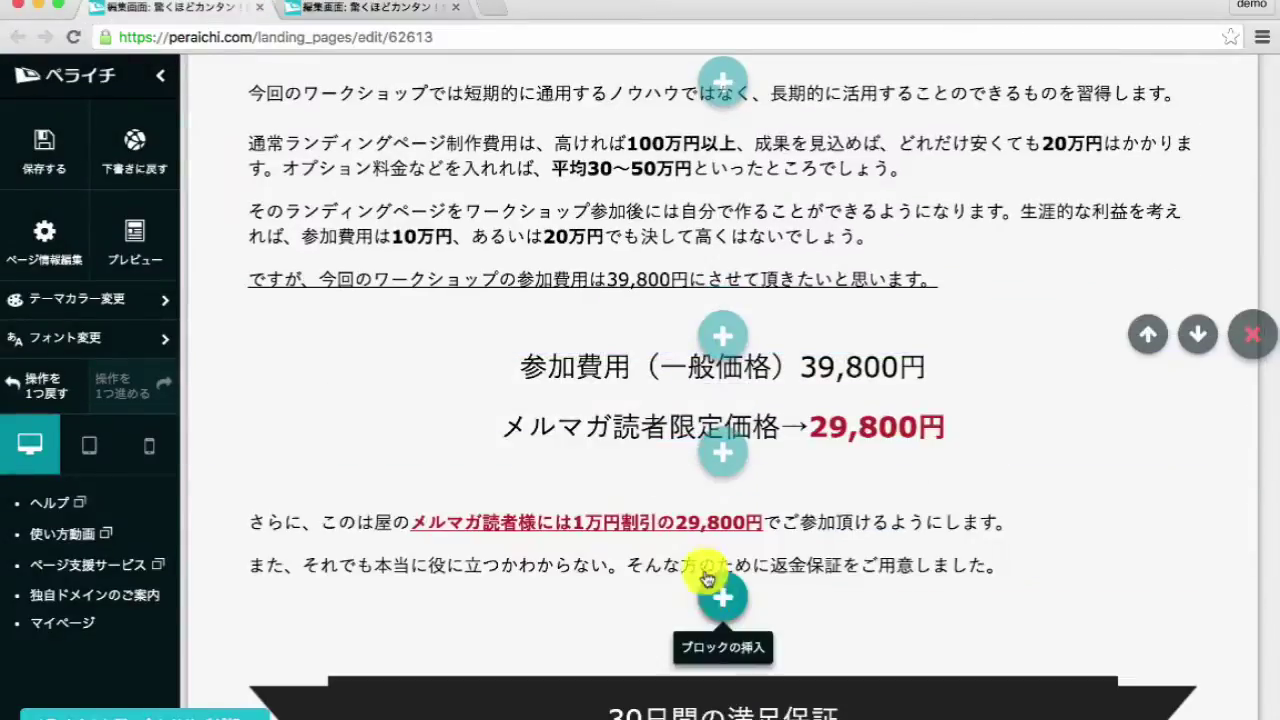
- Add an 18px text block below the prices for the discount and refund paragraph
double_click(703, 567)
click(732, 665)
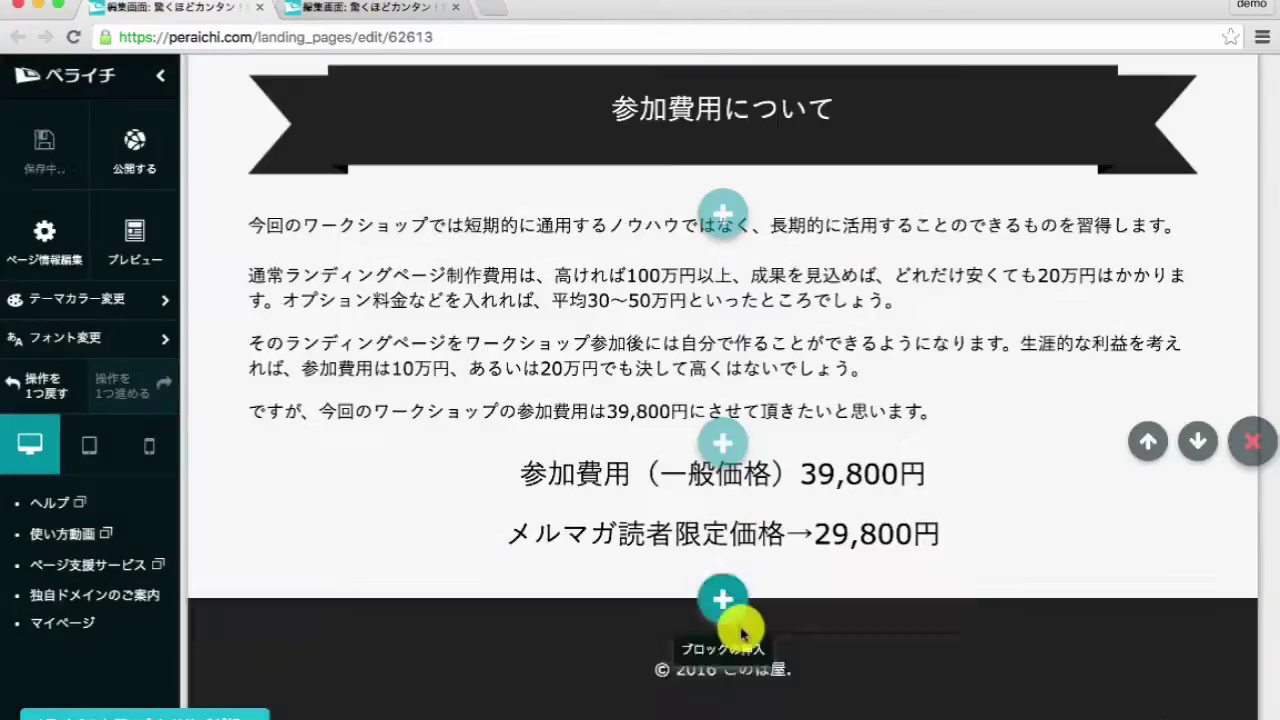
click(716, 597)
click(628, 650)
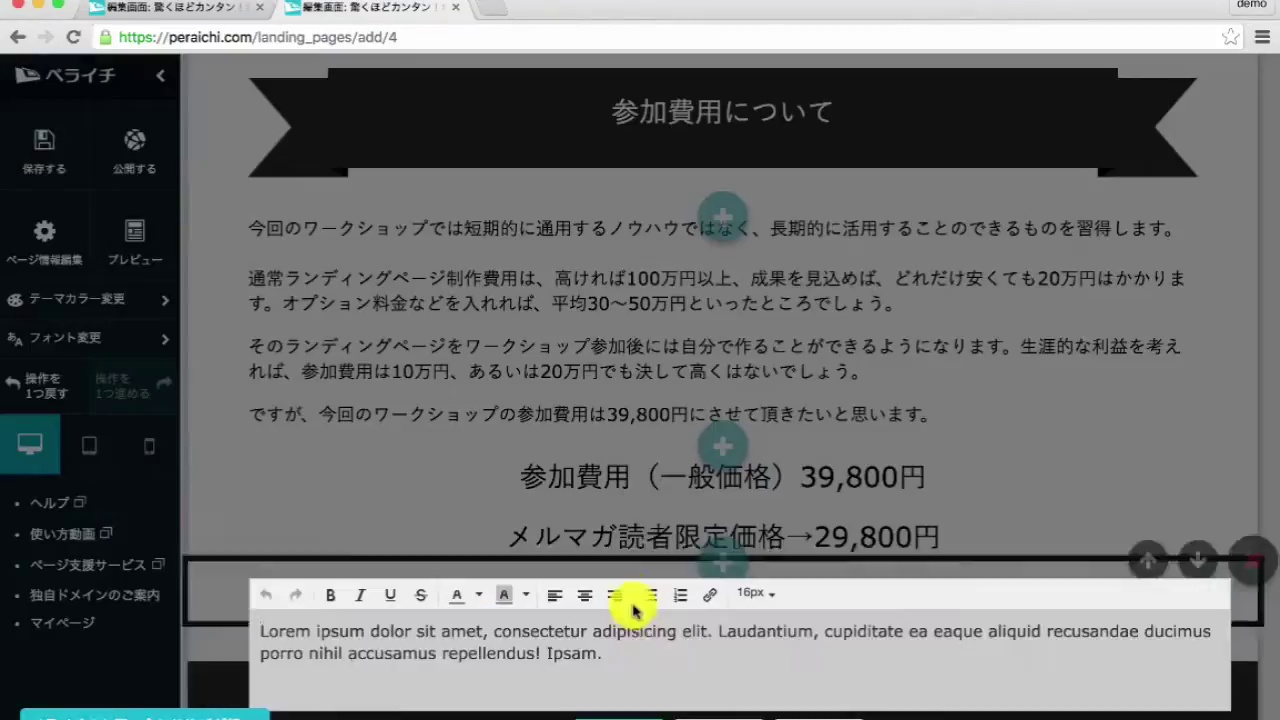
click(755, 593)
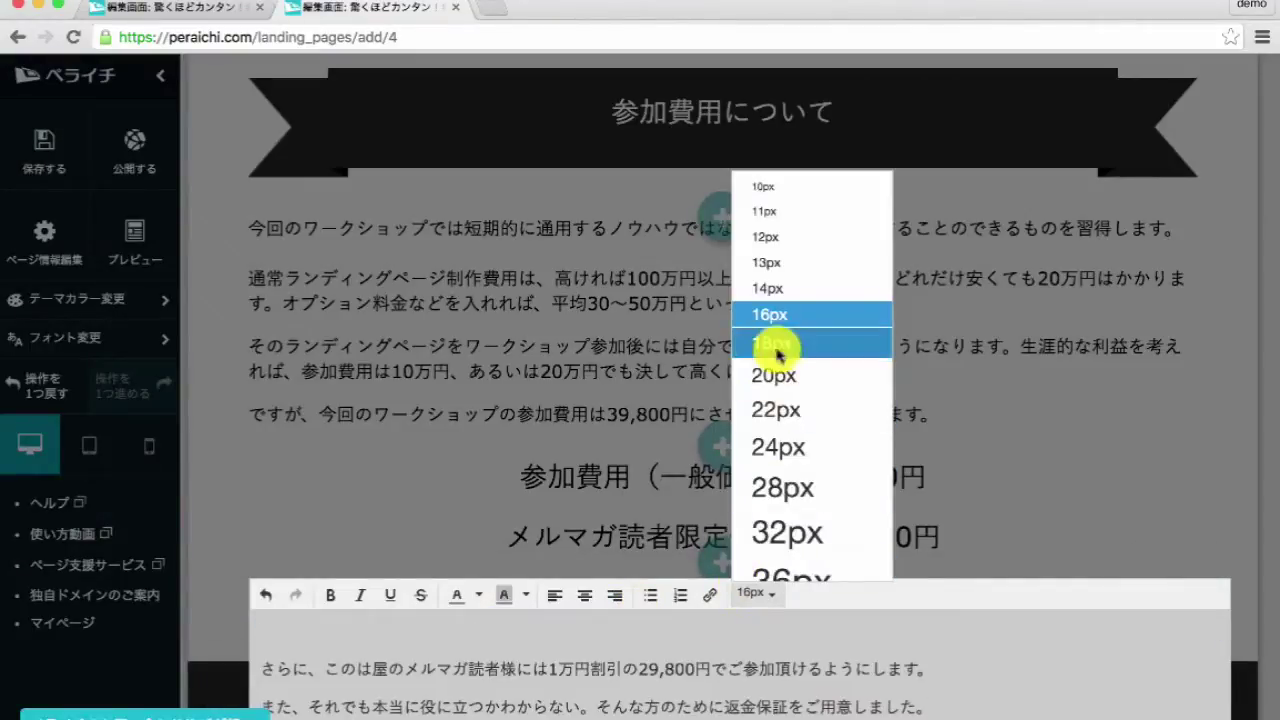
click(779, 357)
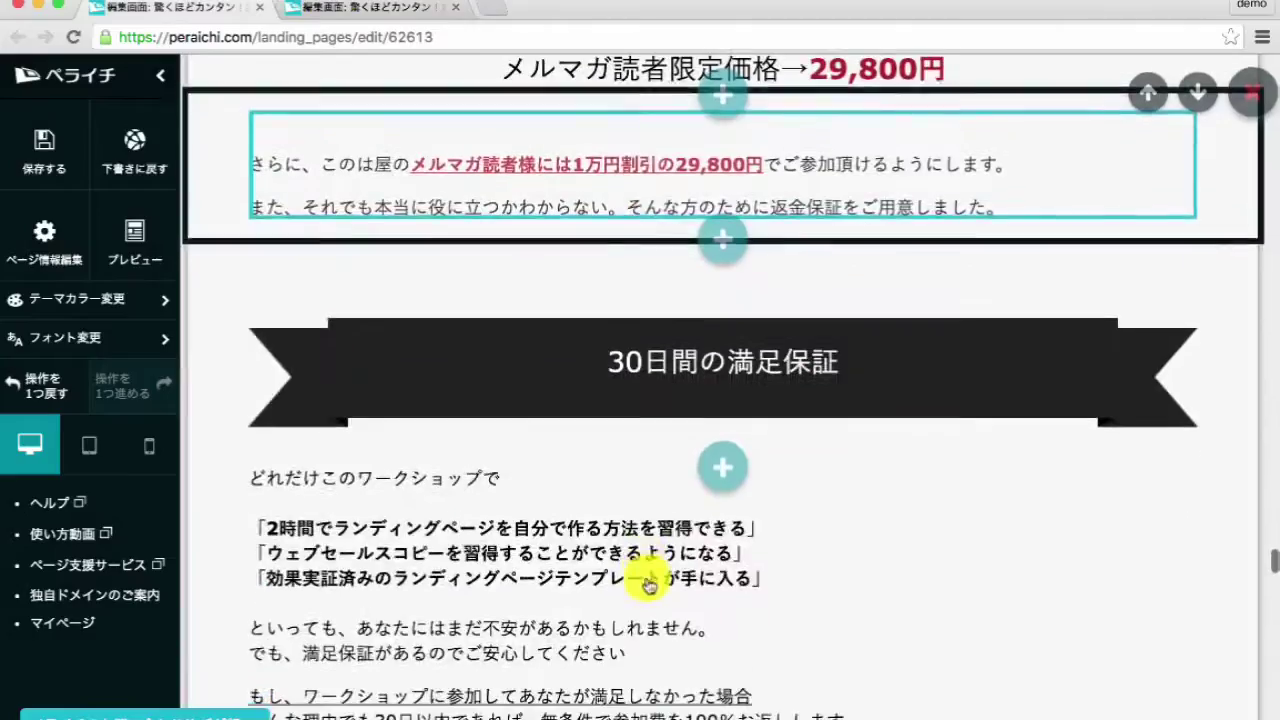
click(720, 366)
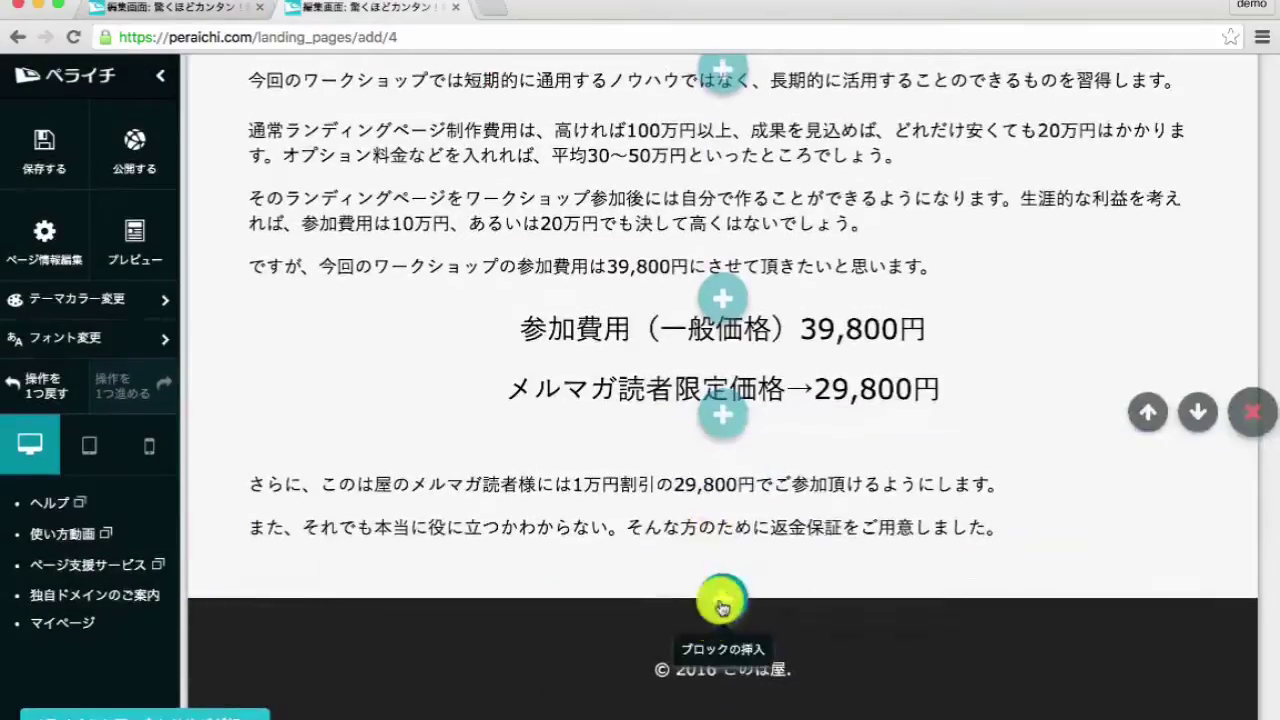
- Add a 28px ribbon heading reading 30日間の満足保証
click(723, 600)
click(700, 255)
click(657, 623)
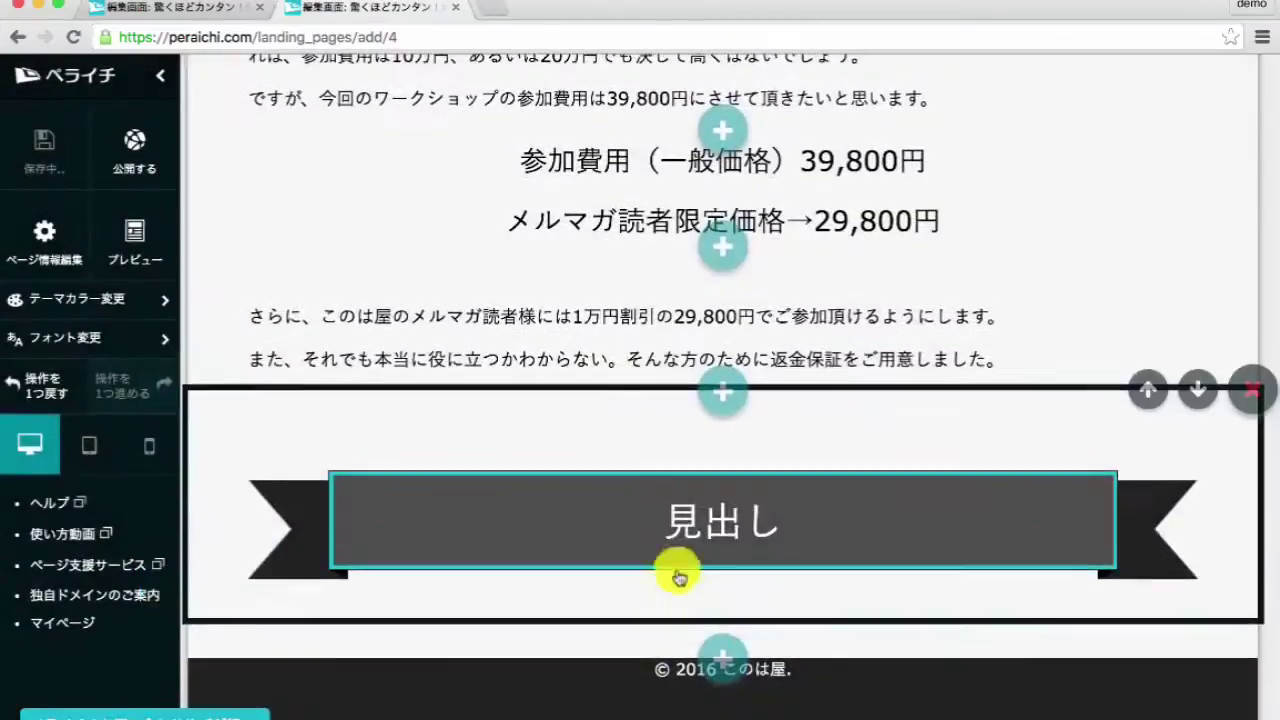
click(700, 560)
click(850, 486)
click(851, 380)
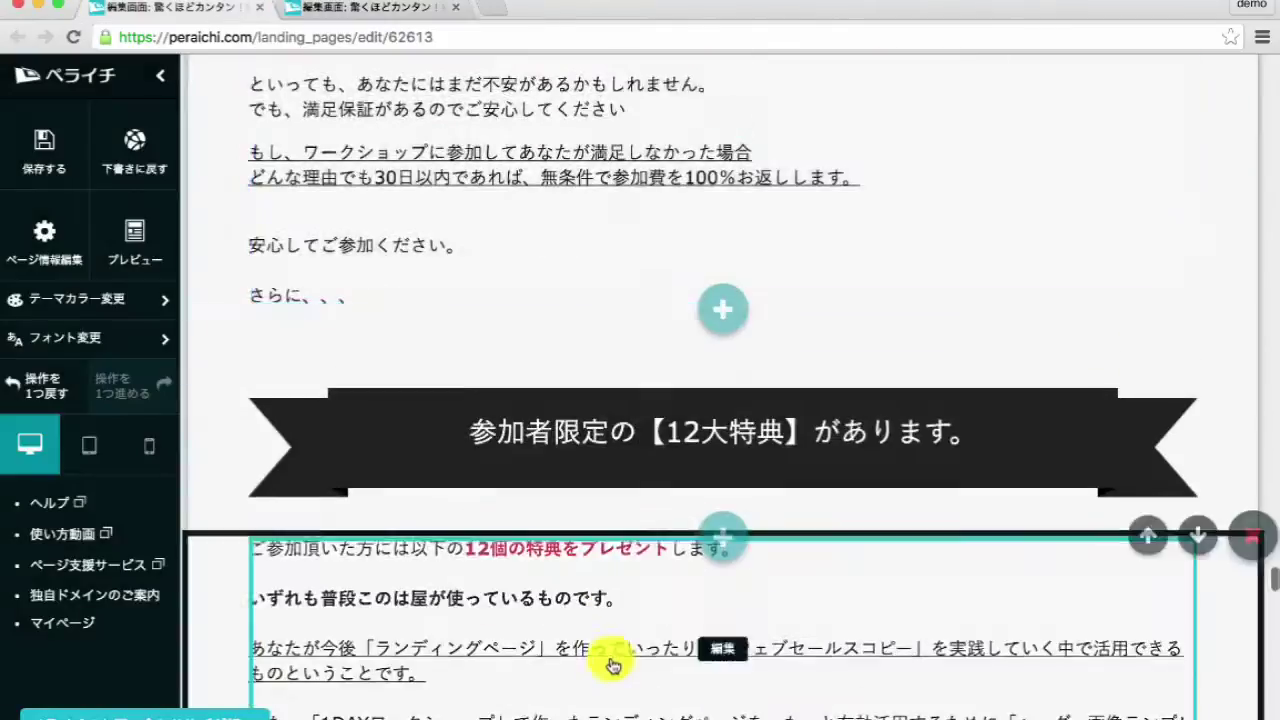
- Copy the guarantee text from the reference page into a new text block below the ribbon
click(623, 306)
key(ctrl+a)
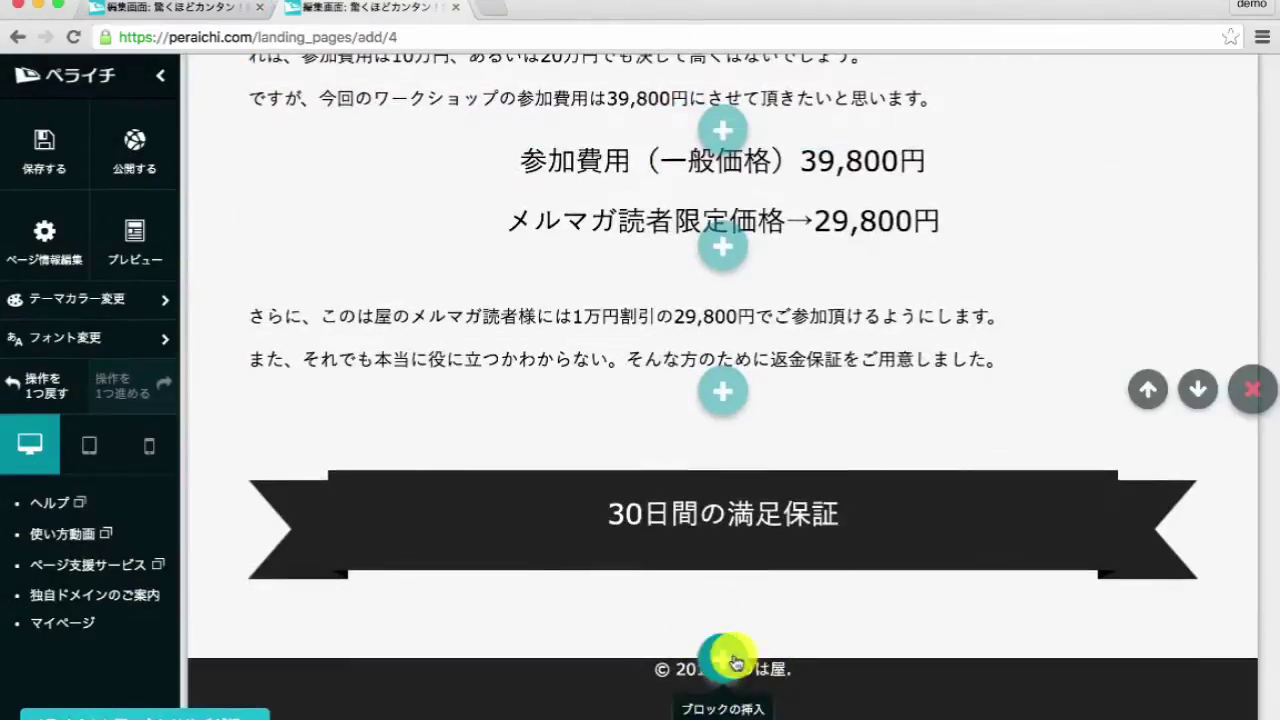
click(723, 655)
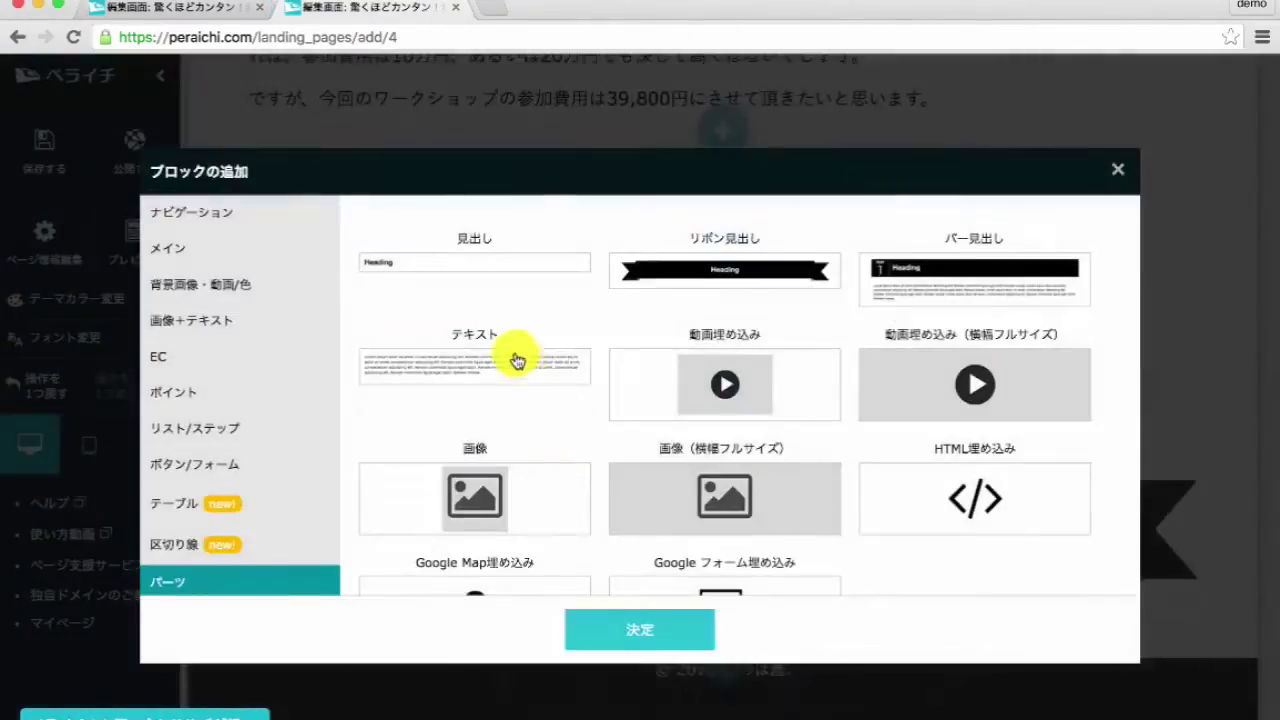
click(606, 618)
click(603, 586)
key(ctrl+a)
key(ctrl+v)
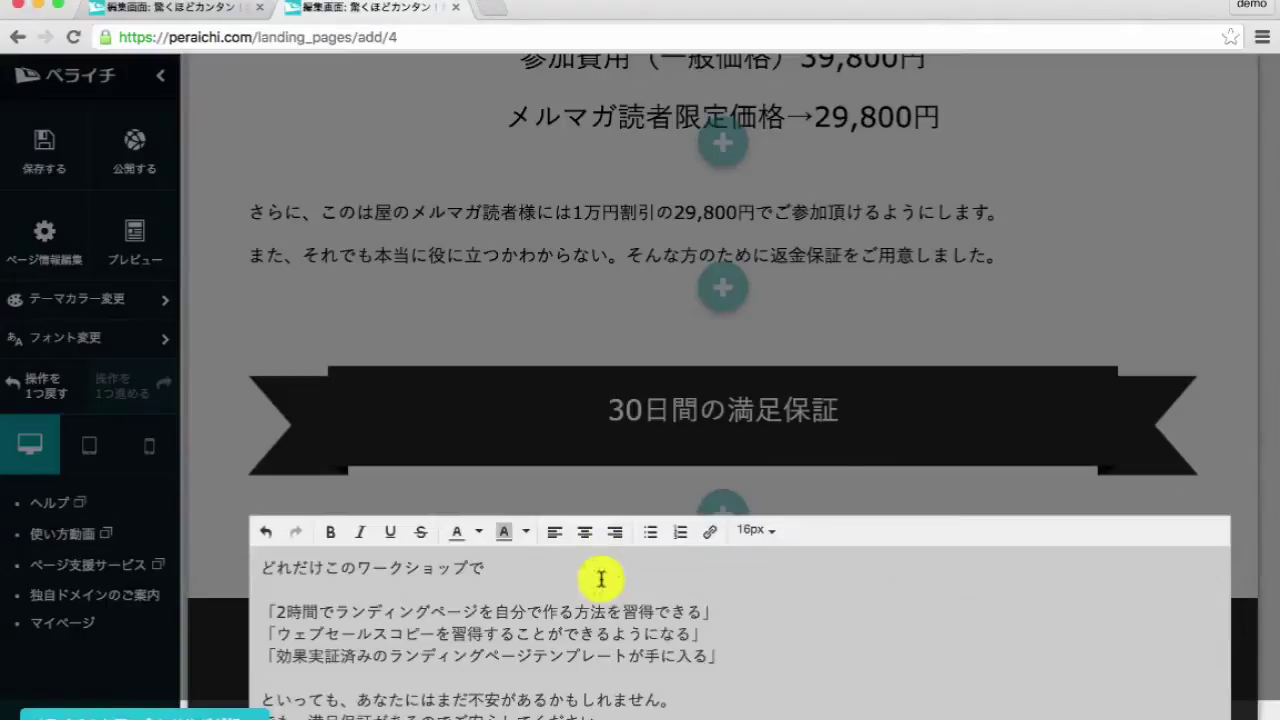
- Select the 12大特典 ribbon text on the reference page for copying
scroll(721, 569, down, 3)
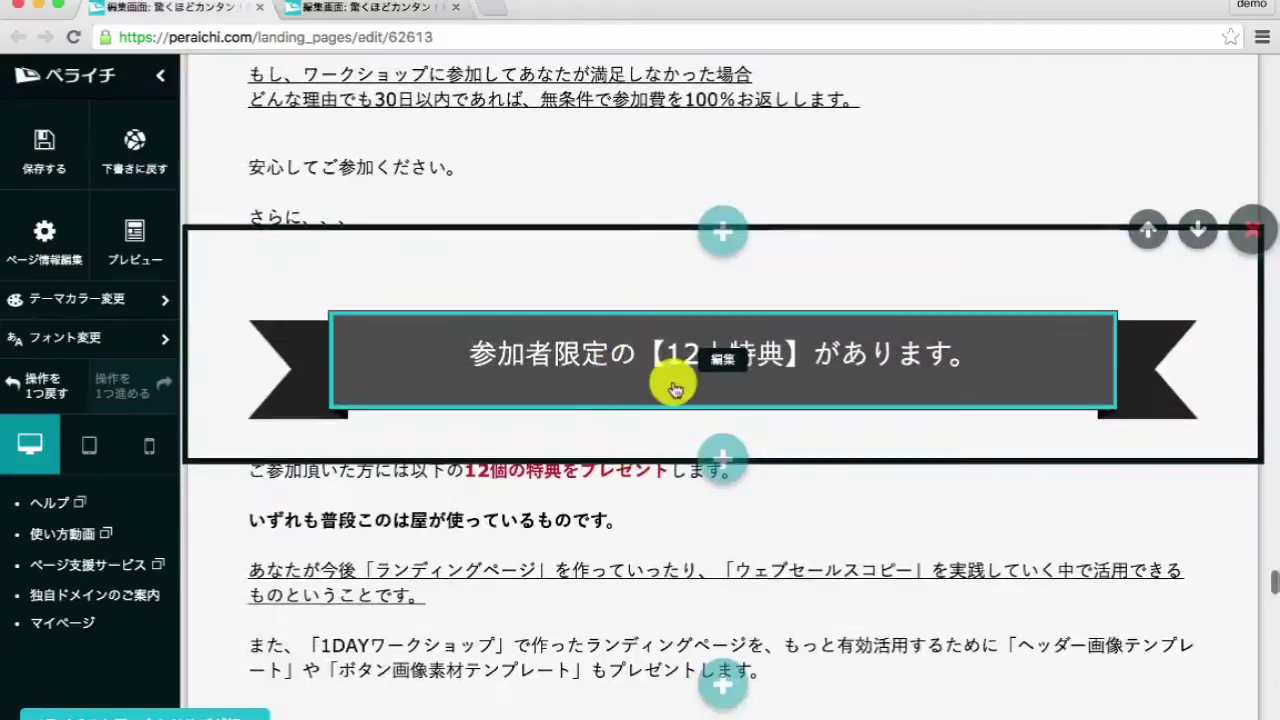
click(668, 400)
key(ctrl+a)
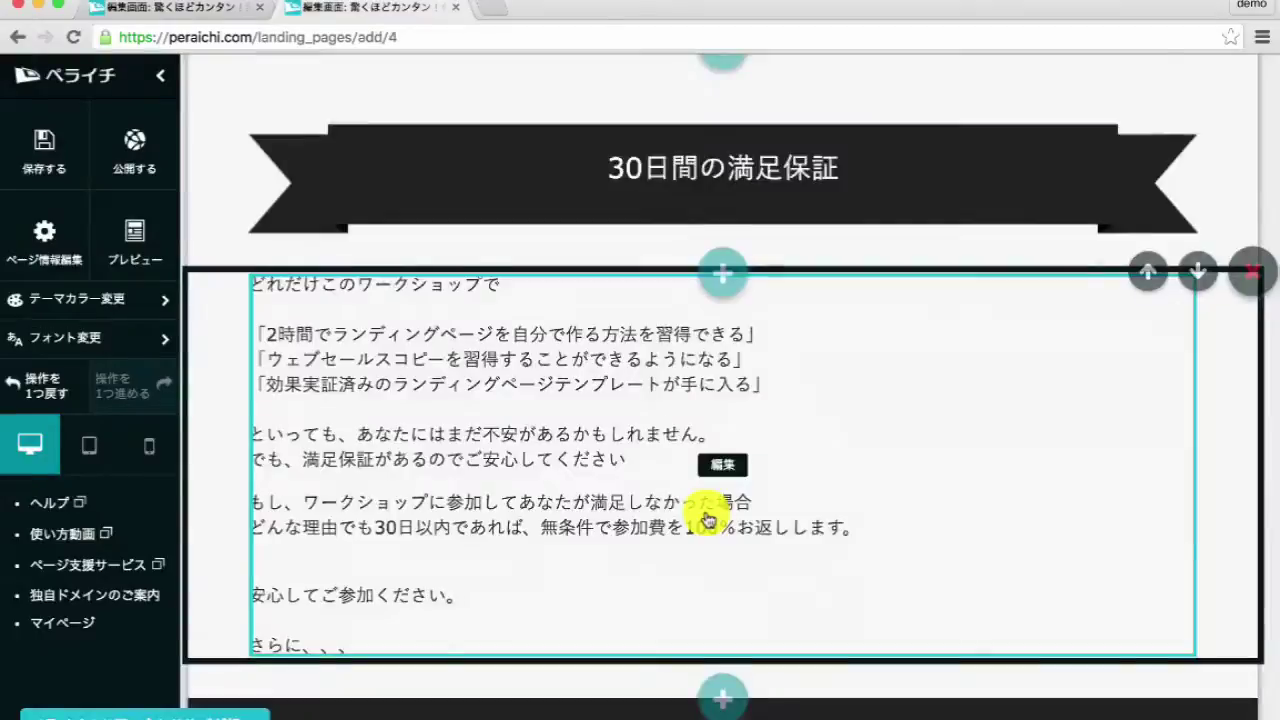
scroll(700, 514, down, 2)
- Add a 28px ribbon heading reading 参加者限定の【12大特典】があります。
click(714, 600)
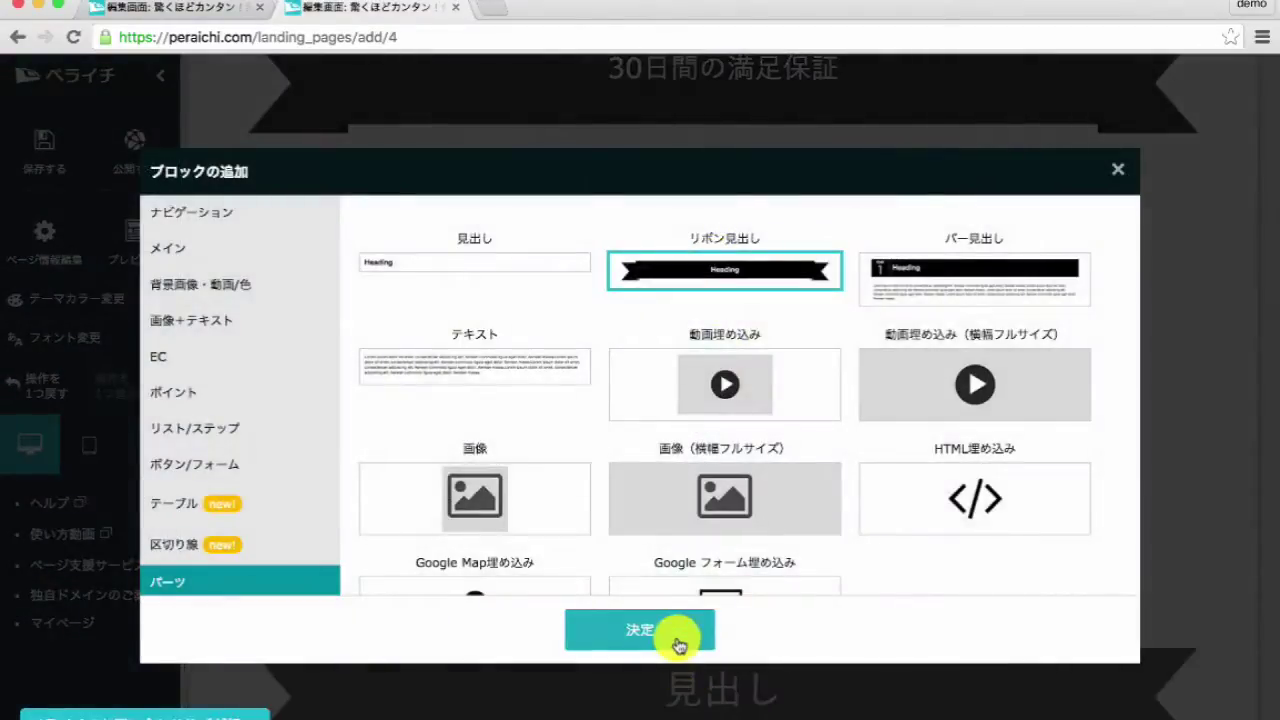
click(678, 643)
click(699, 546)
click(835, 490)
click(857, 374)
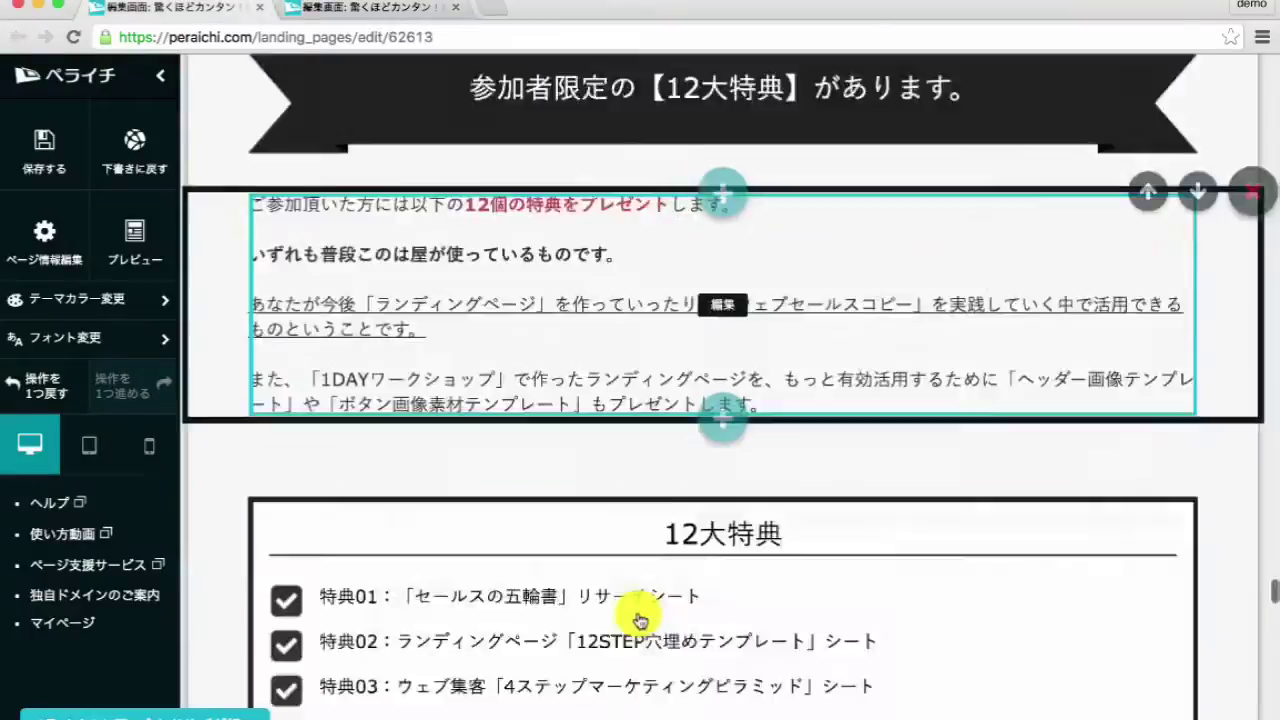
- Add an 18px text block with the bonus intro paragraphs from the reference page
click(623, 320)
key(ctrl+a)
key(super+c)
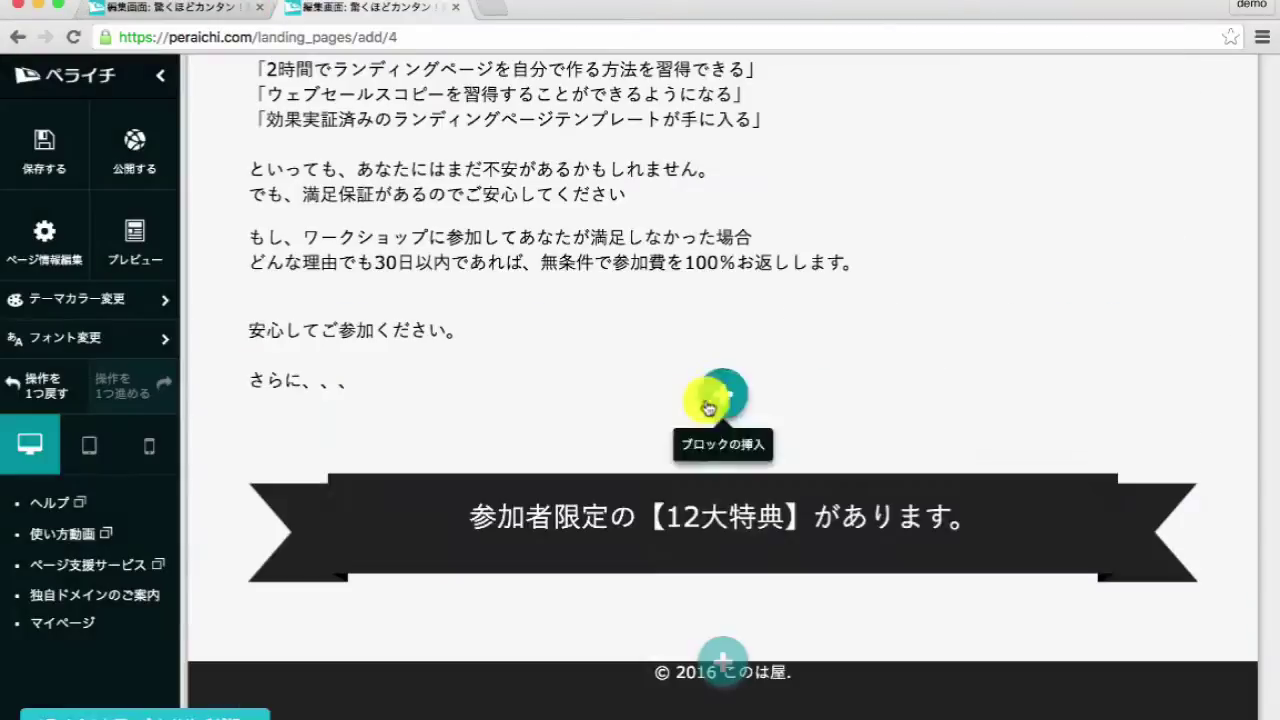
click(723, 646)
click(643, 627)
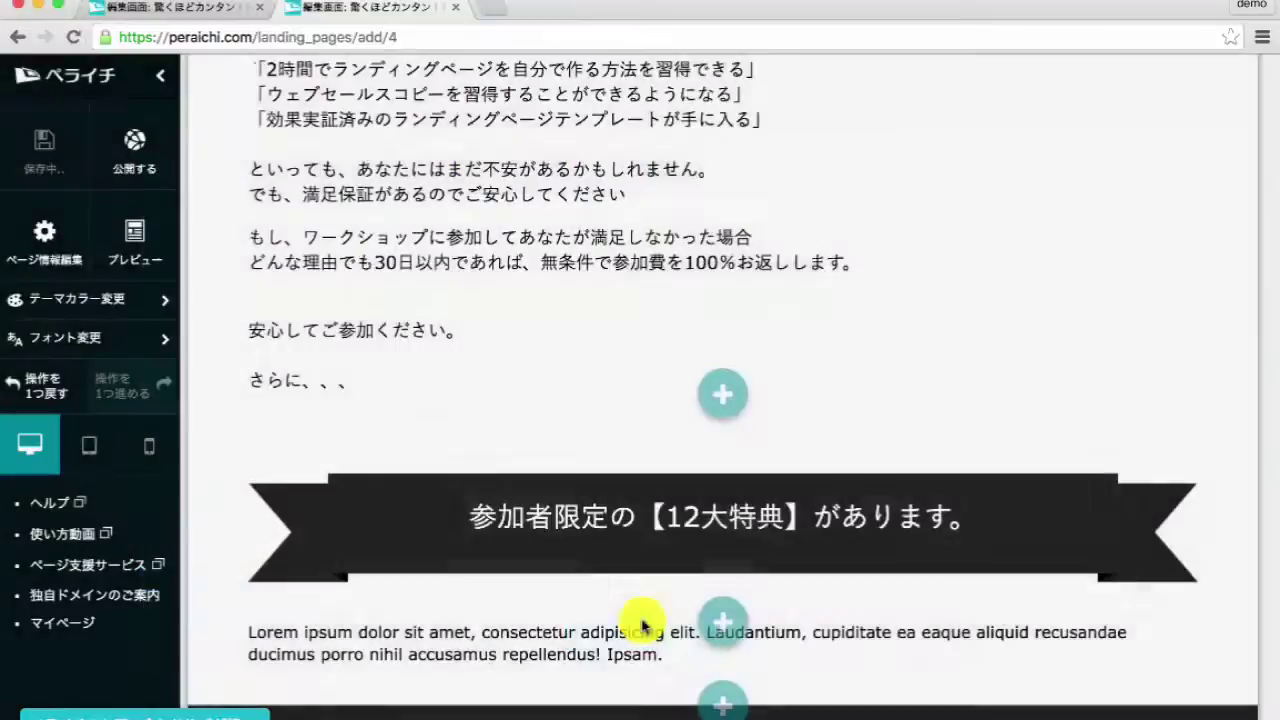
click(623, 565)
key(super+a)
key(super+v)
click(757, 469)
click(785, 226)
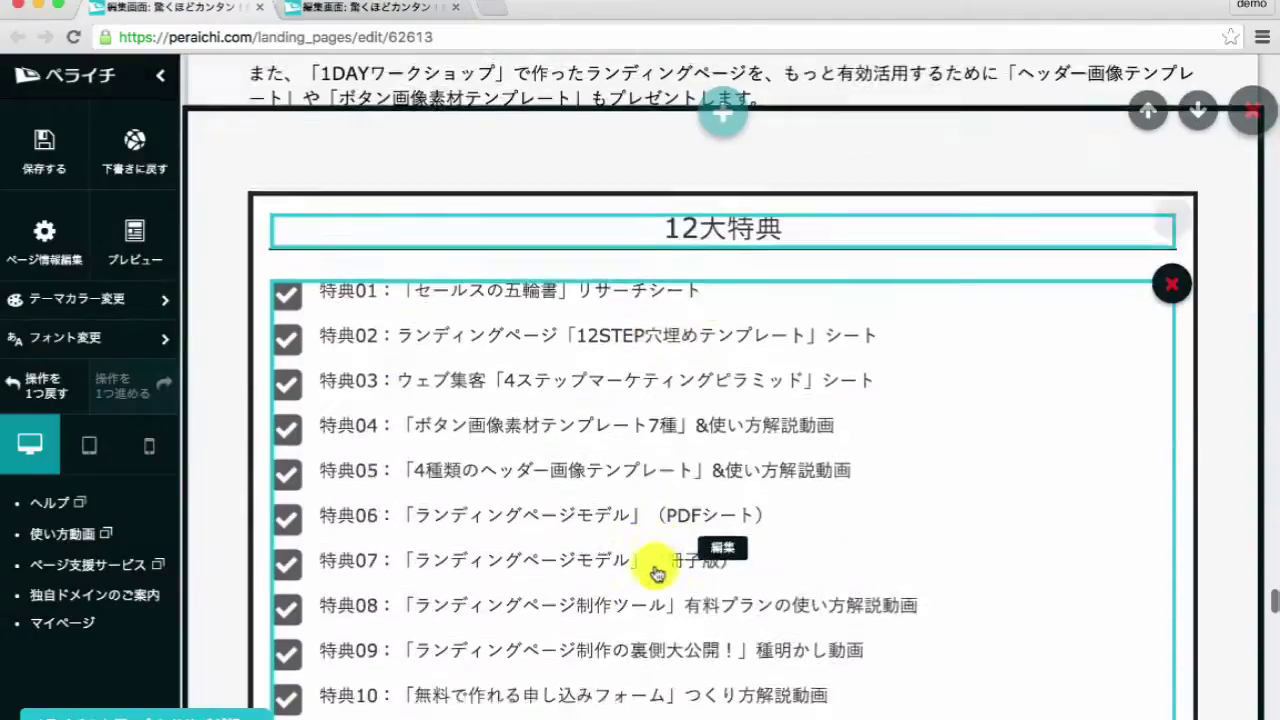
- Insert a bordered checklist block at the page bottom and edit its 12大特典 heading
click(740, 291)
click(714, 108)
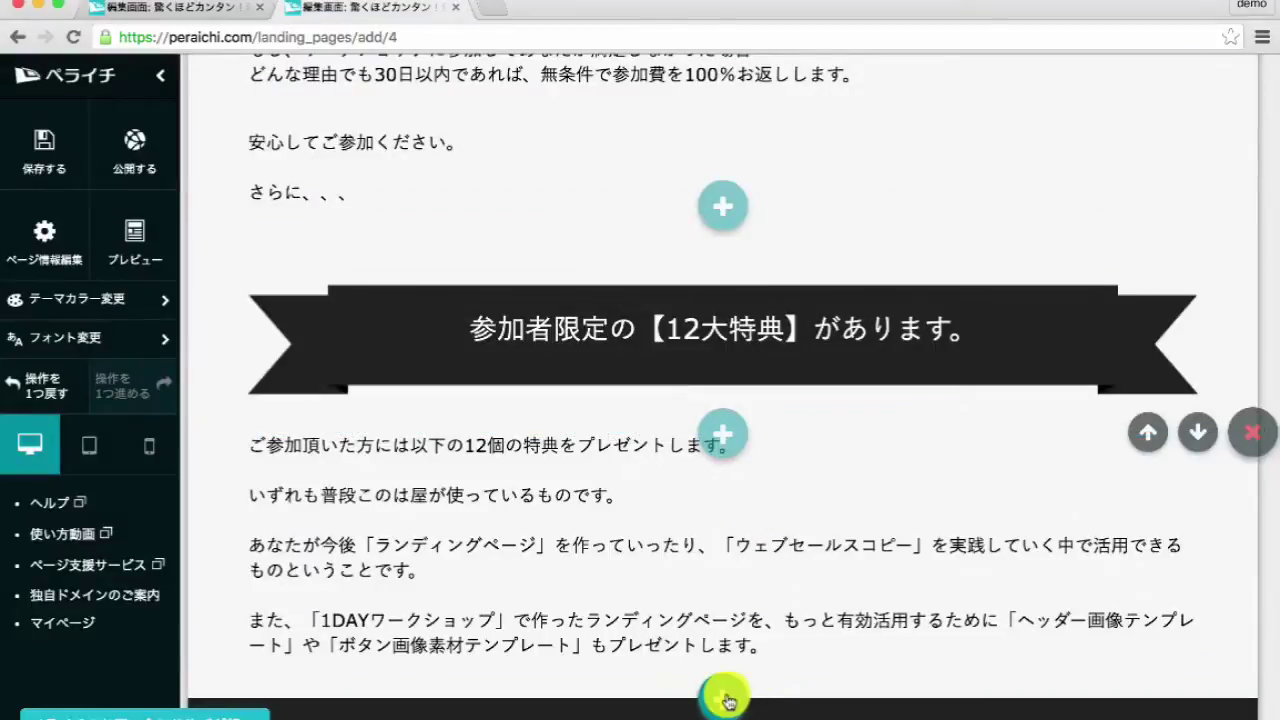
click(728, 691)
click(275, 427)
click(674, 300)
click(654, 629)
click(822, 418)
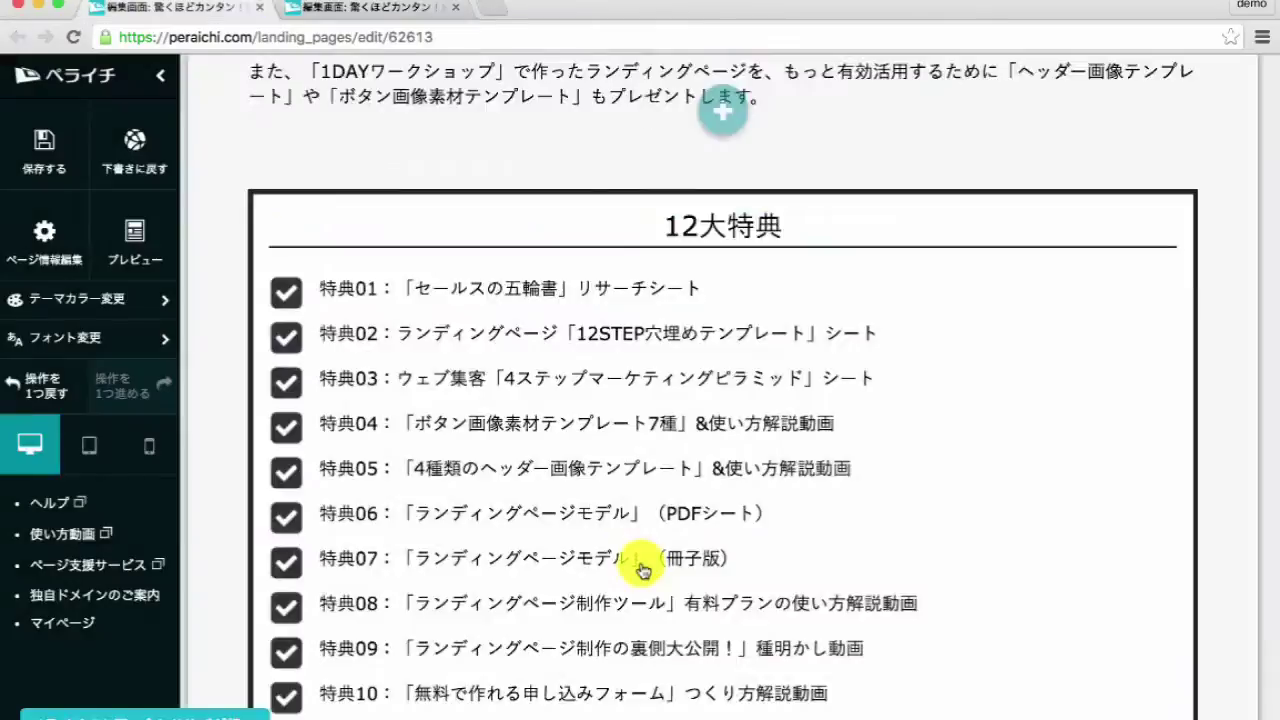
- Fill the checklist with the twelve bonus items, 特典01 to 特典12, at 18px
scroll(663, 369, down, 3)
click(580, 466)
key(ctrl+a)
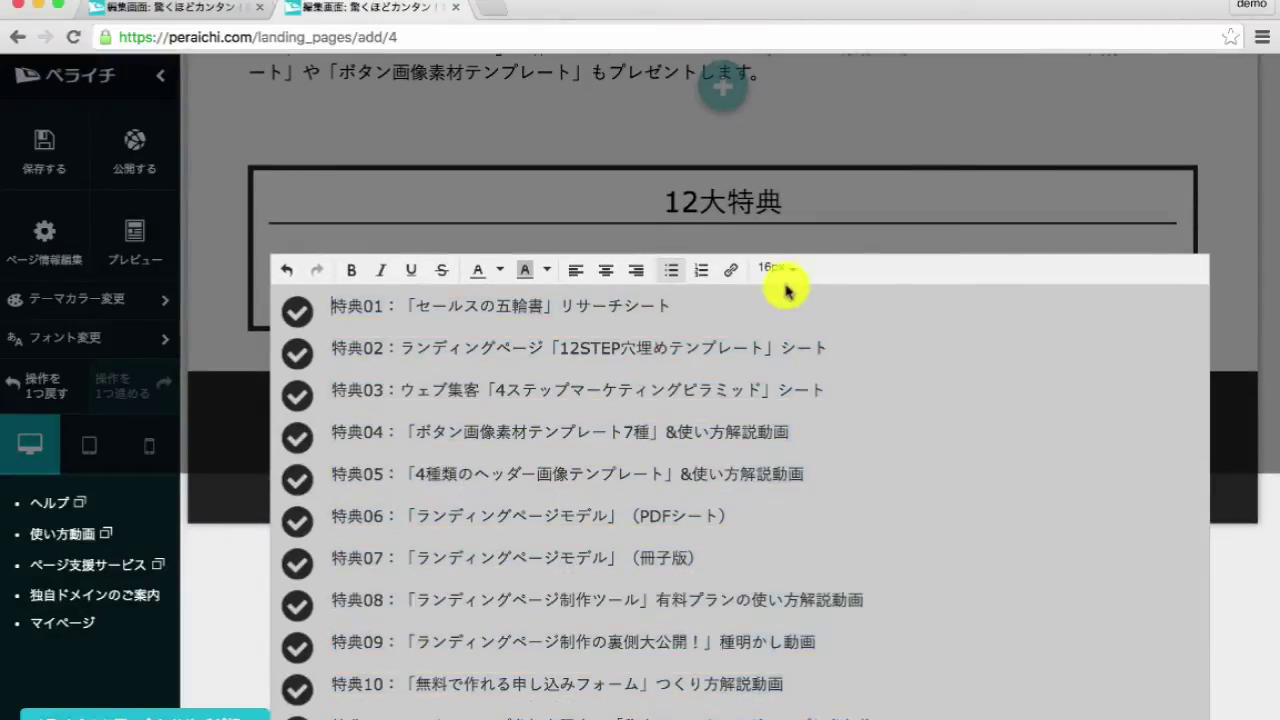
click(803, 450)
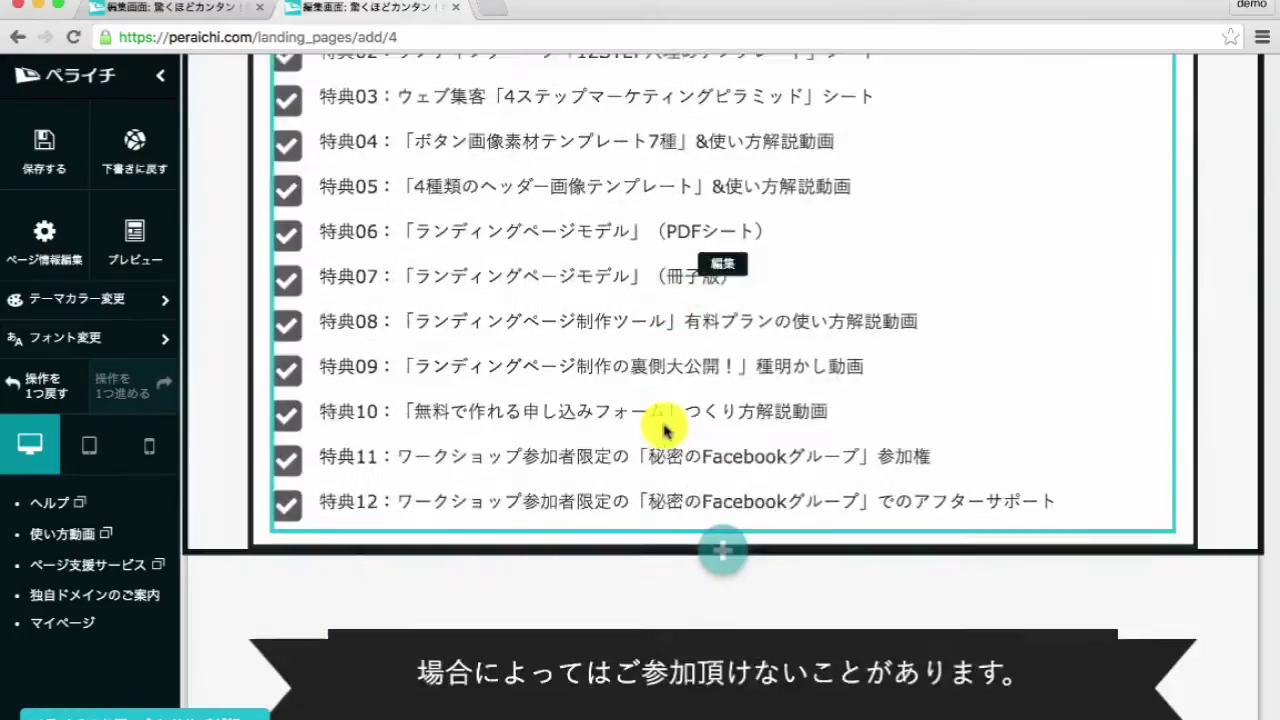
scroll(720, 240, down, 3)
click(667, 231)
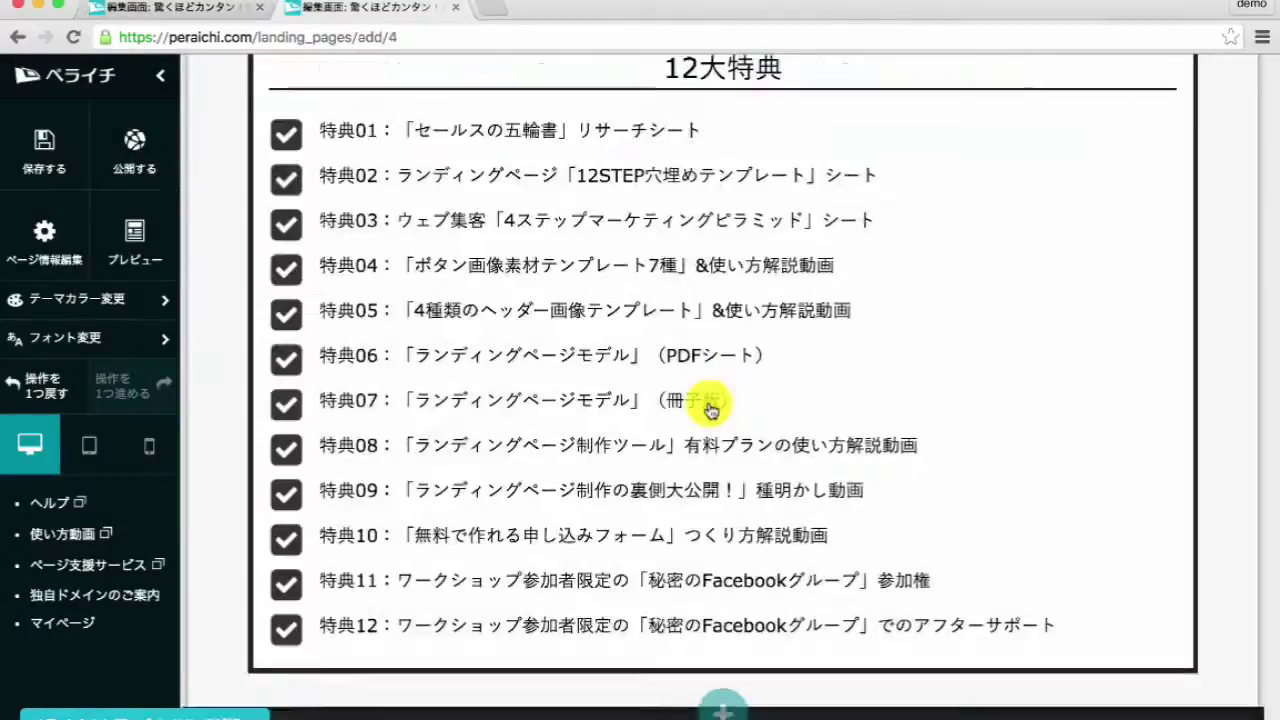